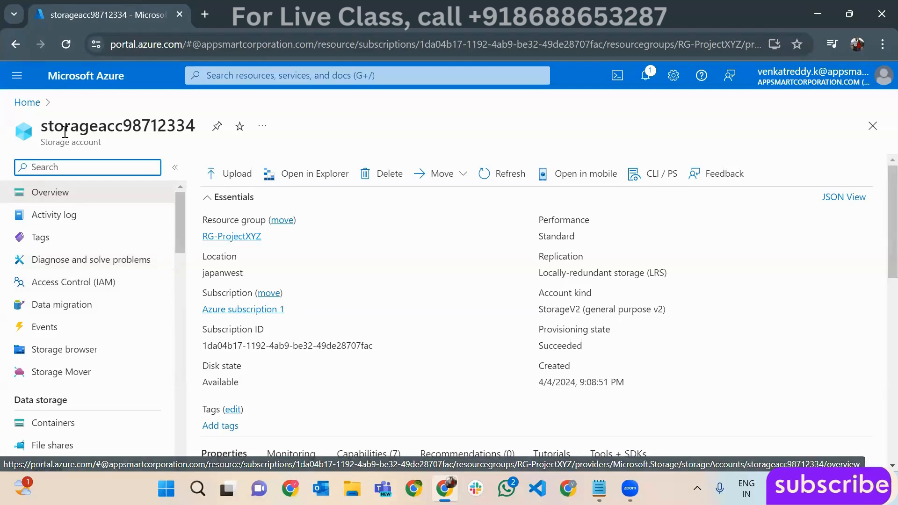
# - Open the Static website settings of the storageacc98712334 storage account and enable static website hosting
pyautogui.doubleClick(65, 132)
pyautogui.scroll(-10, 110, 297)
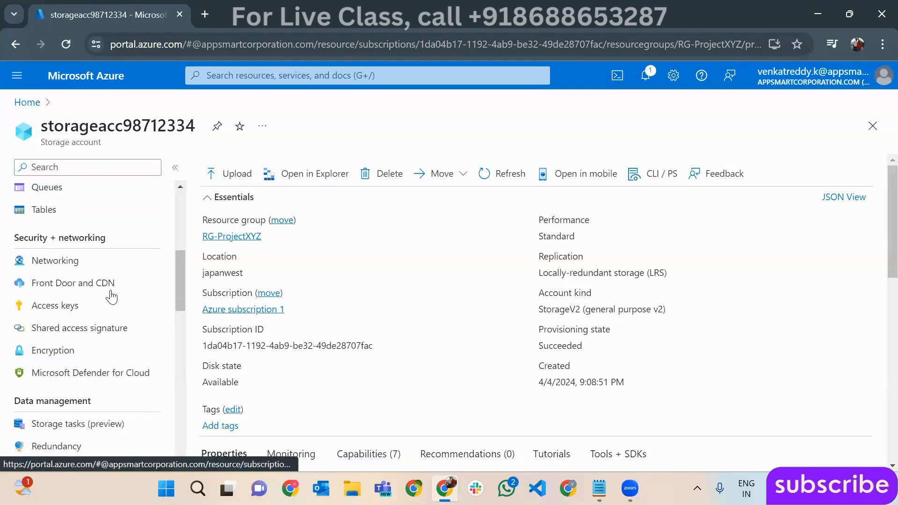
pyautogui.scroll(-5, 110, 294)
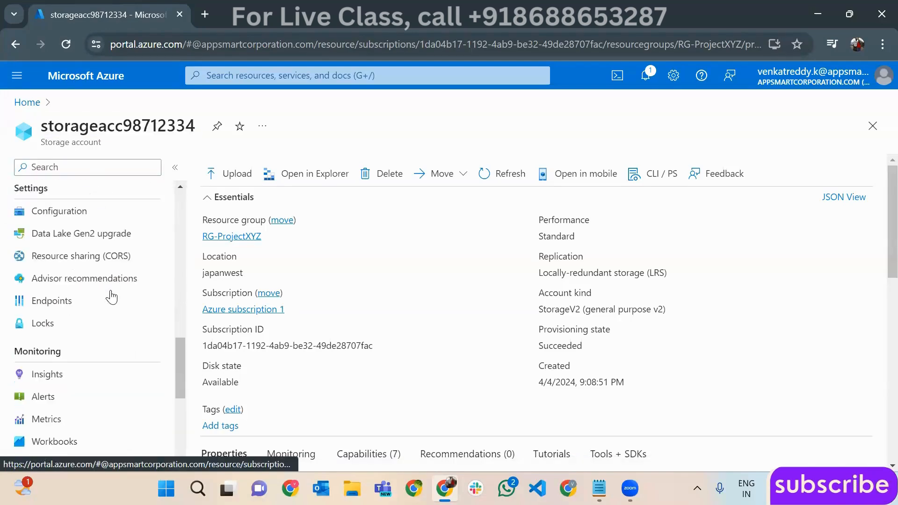
pyautogui.scroll(3, 111, 295)
pyautogui.click(69, 257)
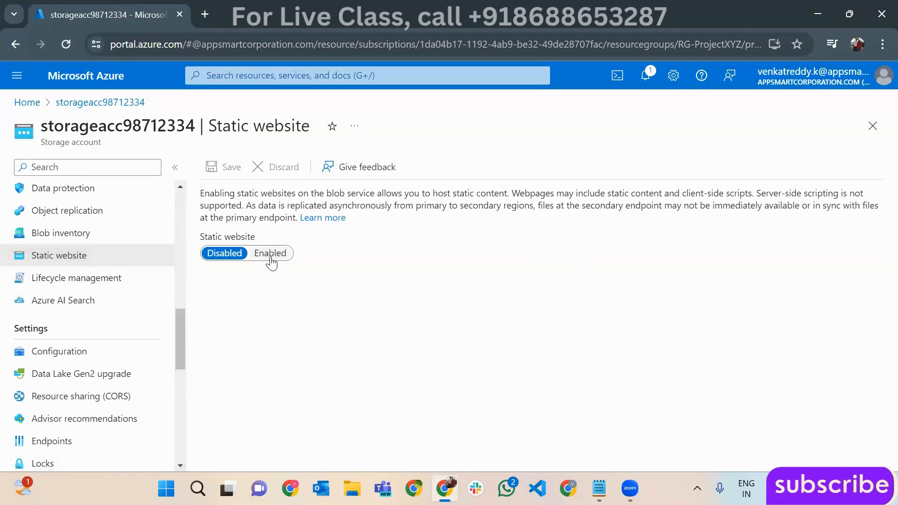
pyautogui.click(270, 254)
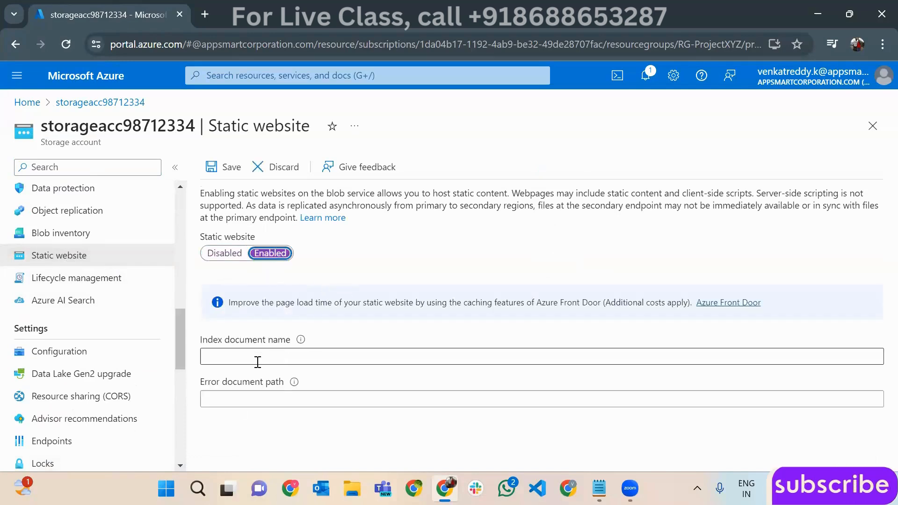
# - Set the index document name to index.html and save the static website settings
pyautogui.click(258, 362)
pyautogui.write('index')
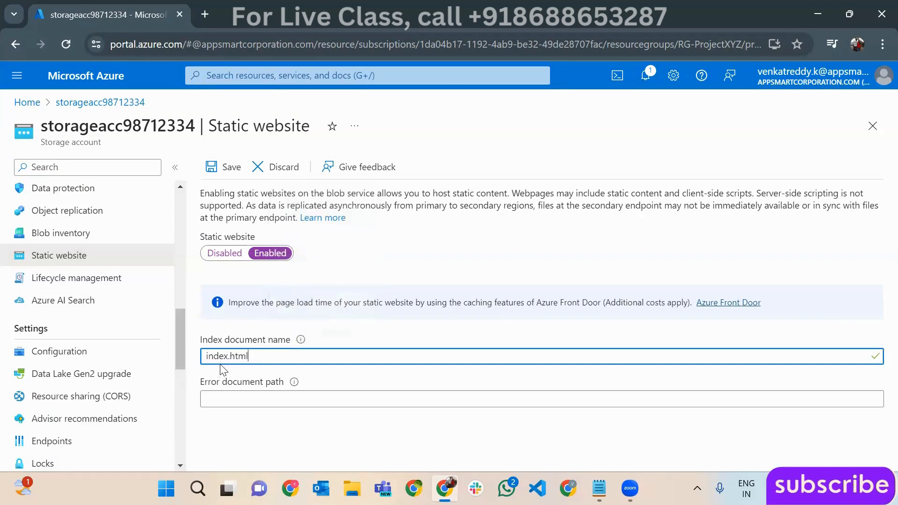
pyautogui.click(373, 333)
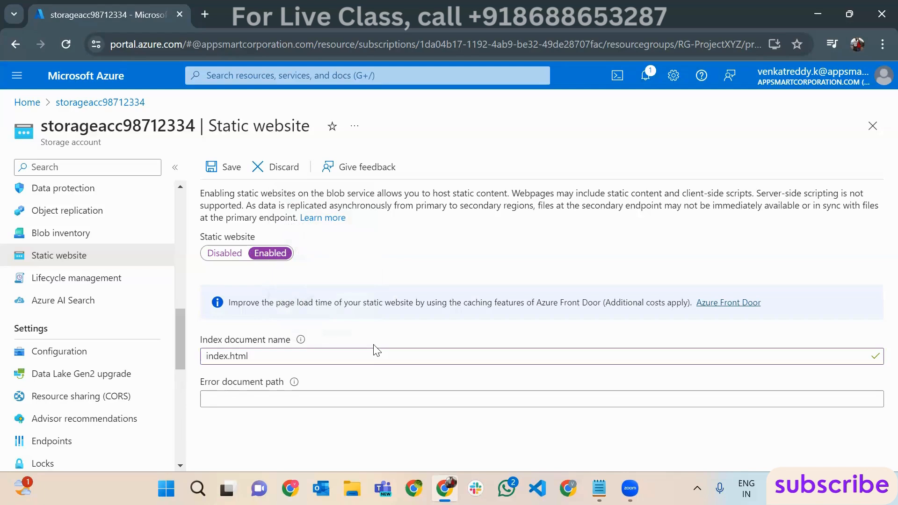
pyautogui.moveTo(262, 357); pyautogui.dragTo(200, 362)
pyautogui.click(294, 359)
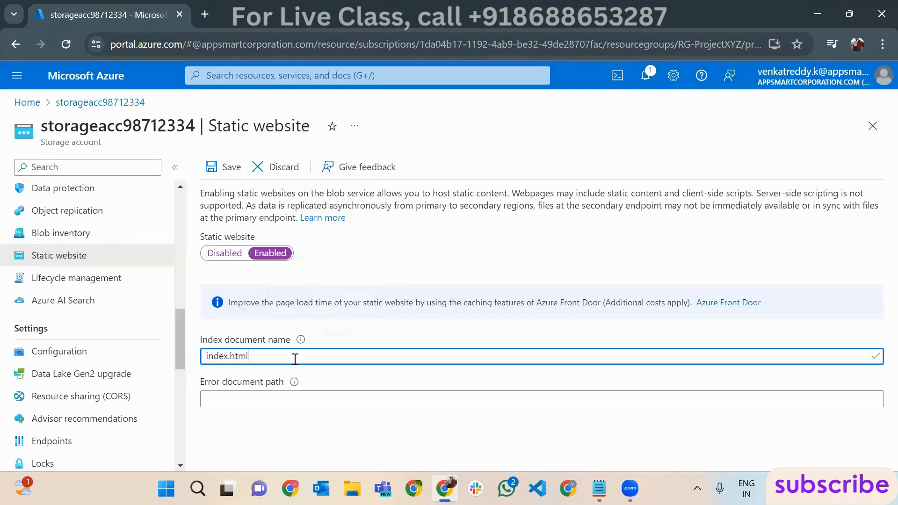
pyautogui.doubleClick(253, 354)
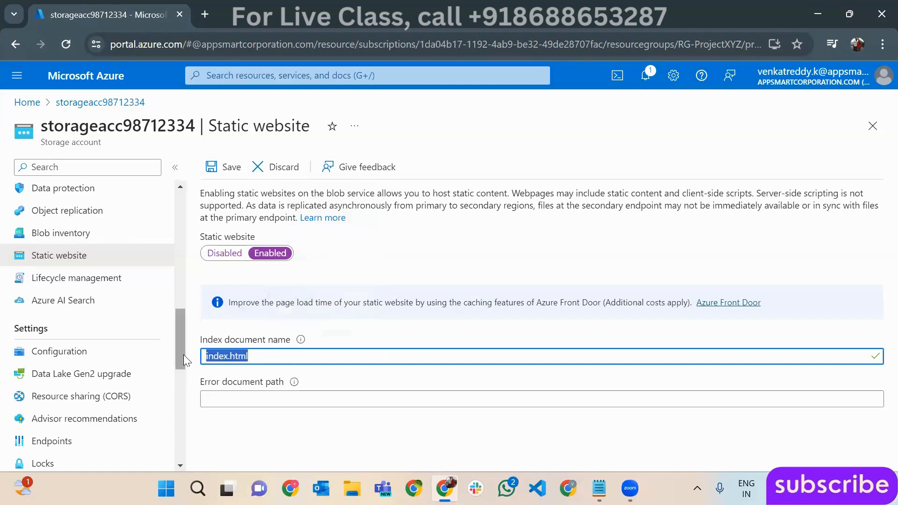
pyautogui.click(223, 168)
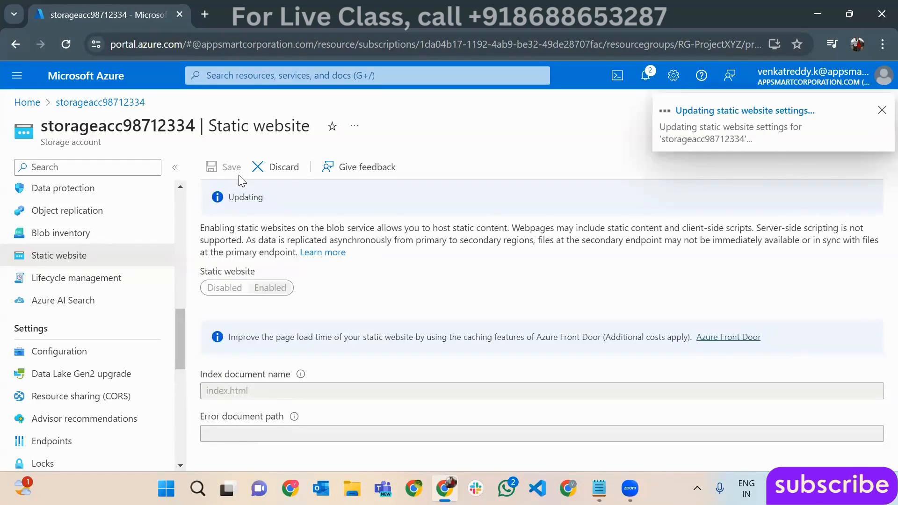
# - Copy the static website's primary endpoint URL and load it in a new browser tab
pyautogui.scroll(-1, 445, 275)
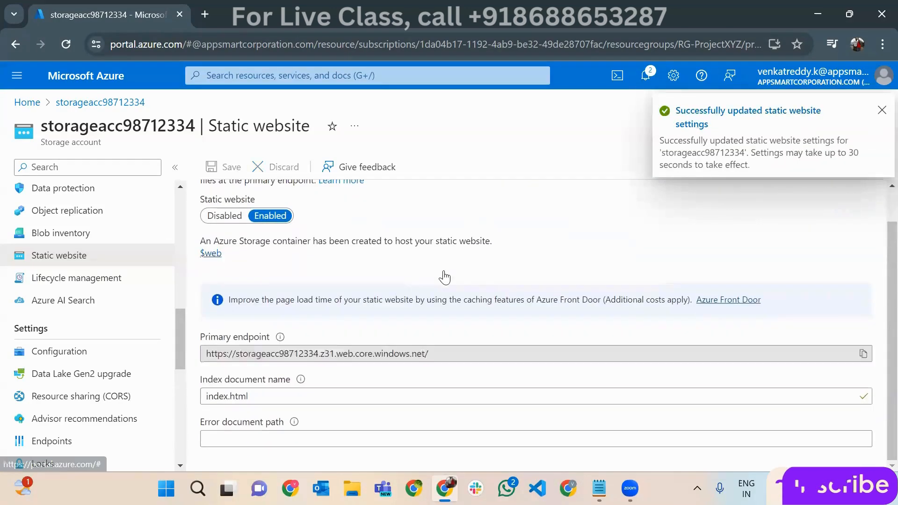
pyautogui.moveTo(206, 354); pyautogui.dragTo(457, 353)
pyautogui.click(460, 354)
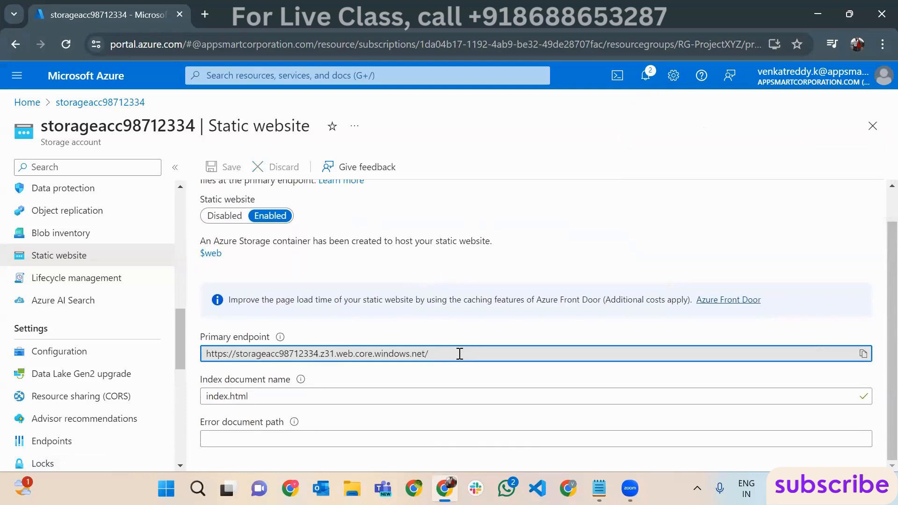
pyautogui.moveTo(439, 355); pyautogui.dragTo(206, 354)
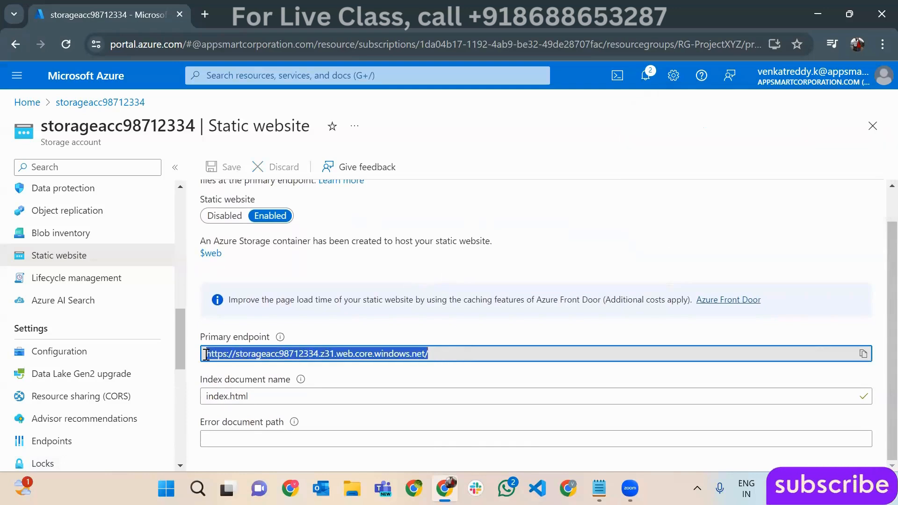
pyautogui.hotkey('ctrl', 'c')
pyautogui.click(205, 13)
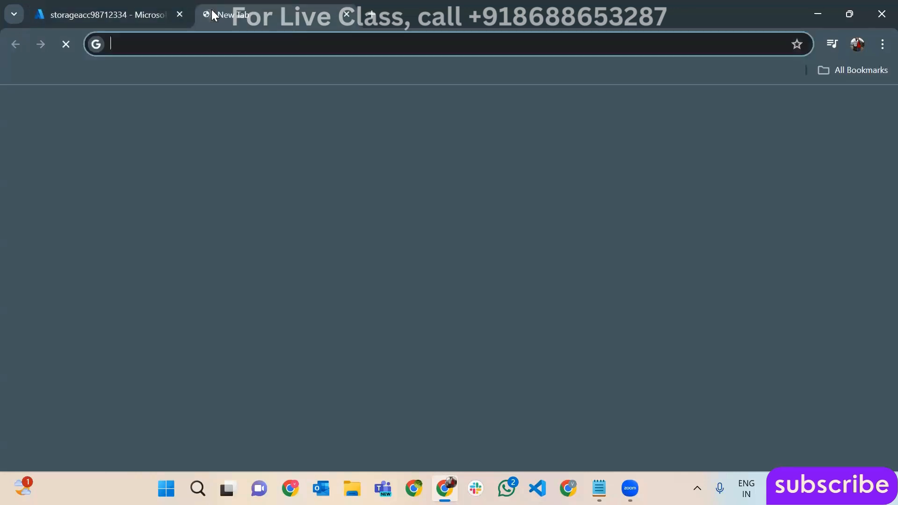
pyautogui.hotkey('ctrl', 'v')
pyautogui.press('Return')
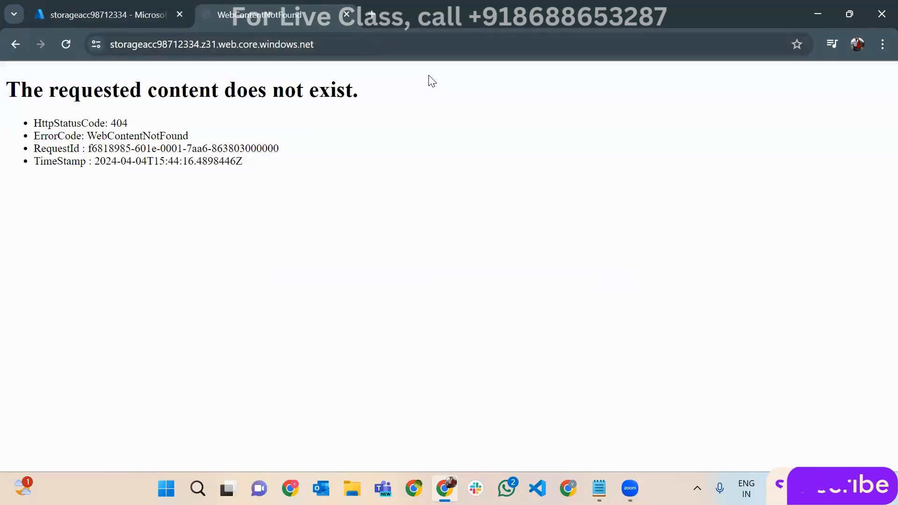
# - Read the page returned by the website endpoint and close its browser tab
pyautogui.moveTo(7, 99); pyautogui.dragTo(323, 174)
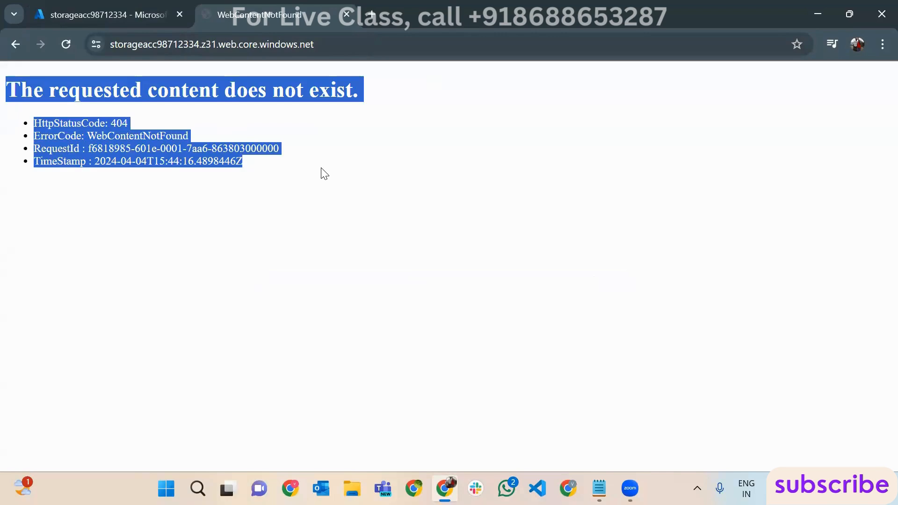
pyautogui.click(322, 169)
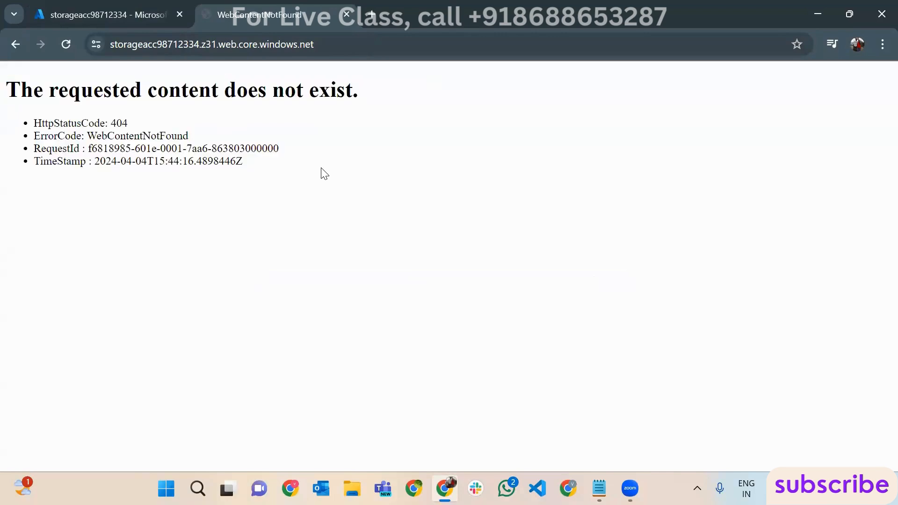
pyautogui.click(347, 15)
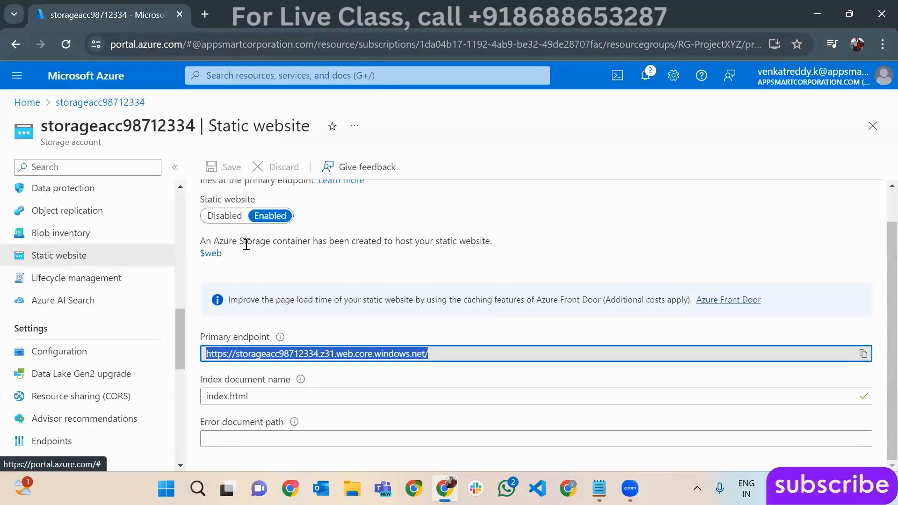
# - Inspect the contents of the $web container, then return to the static website settings and check the index document name
pyautogui.tripleClick(247, 240)
pyautogui.click(210, 253)
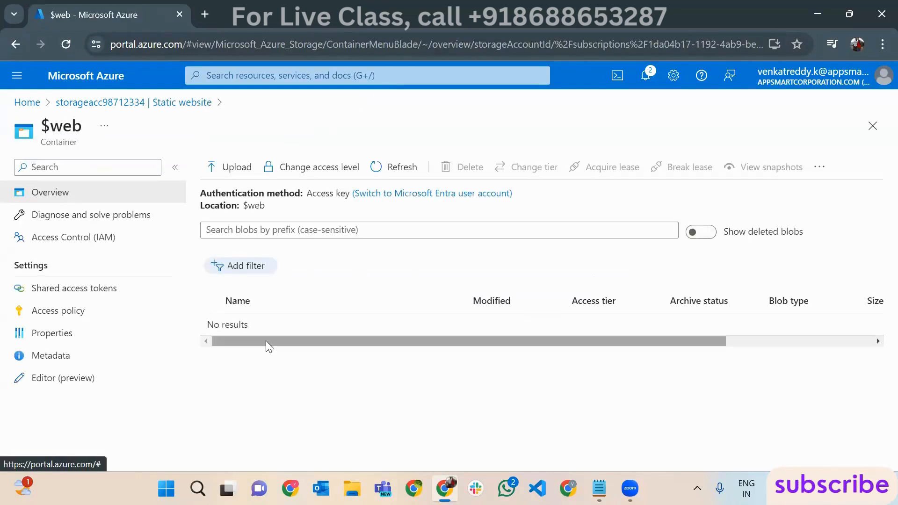
pyautogui.click(105, 103)
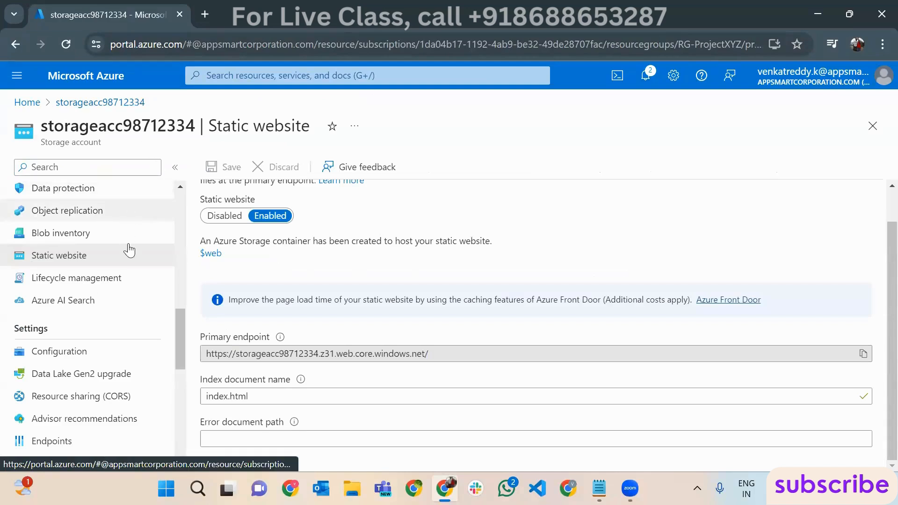
pyautogui.scroll(10, 145, 286)
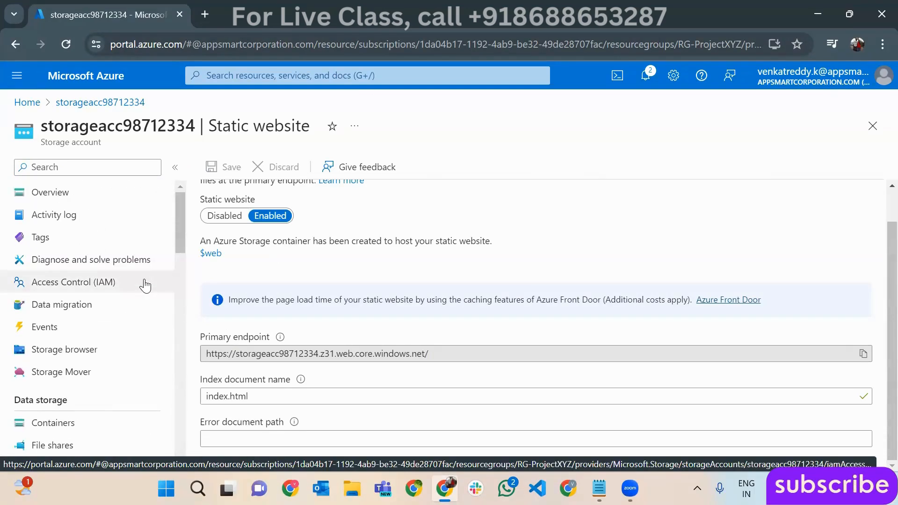
pyautogui.click(263, 397)
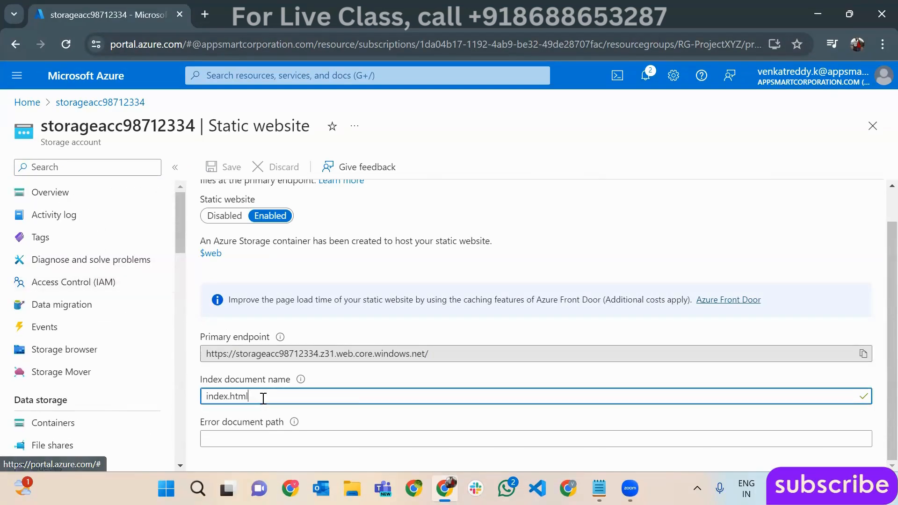
pyautogui.click(359, 382)
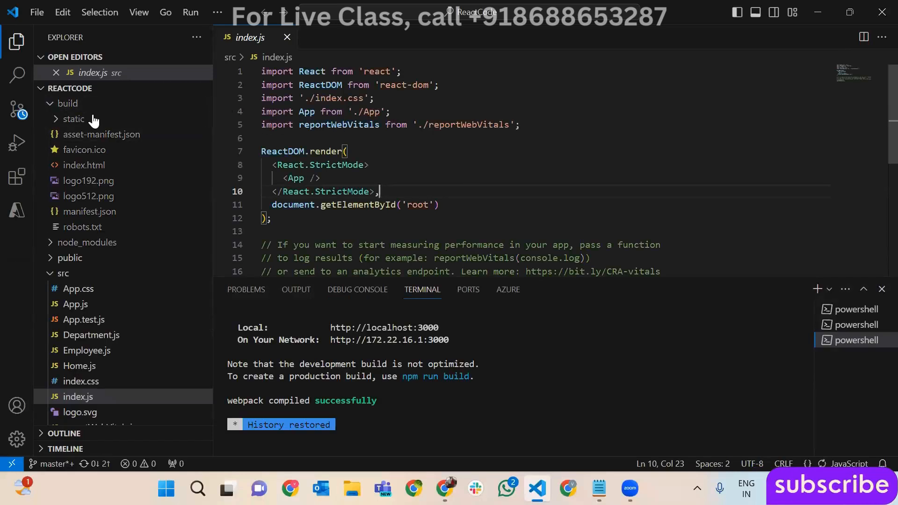
# - Examine the files in the ReactCode project's build folder in Visual Studio Code, then leave the editor
pyautogui.click(50, 105)
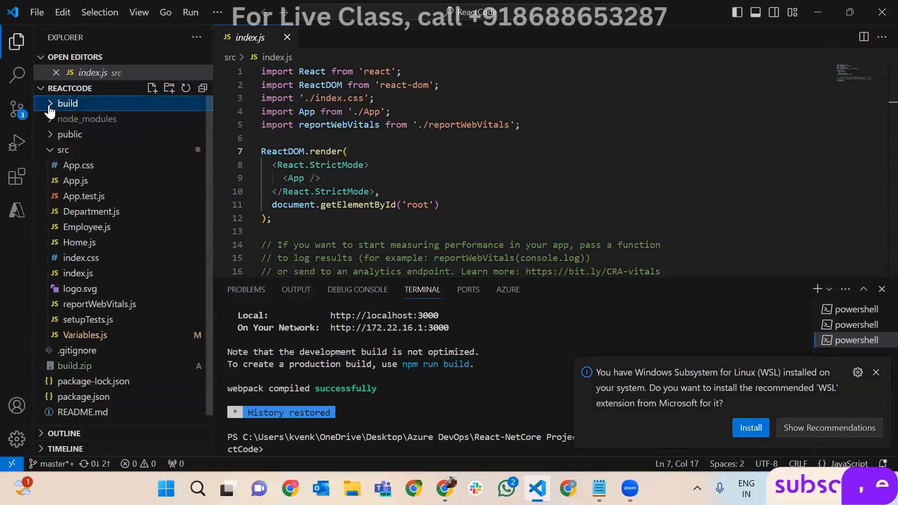
pyautogui.click(50, 105)
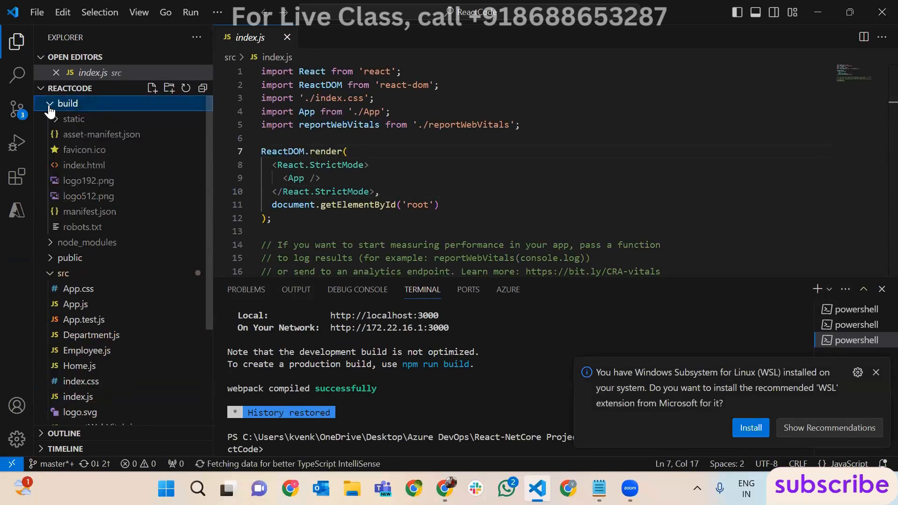
pyautogui.click(50, 106)
pyautogui.click(50, 106)
pyautogui.click(52, 106)
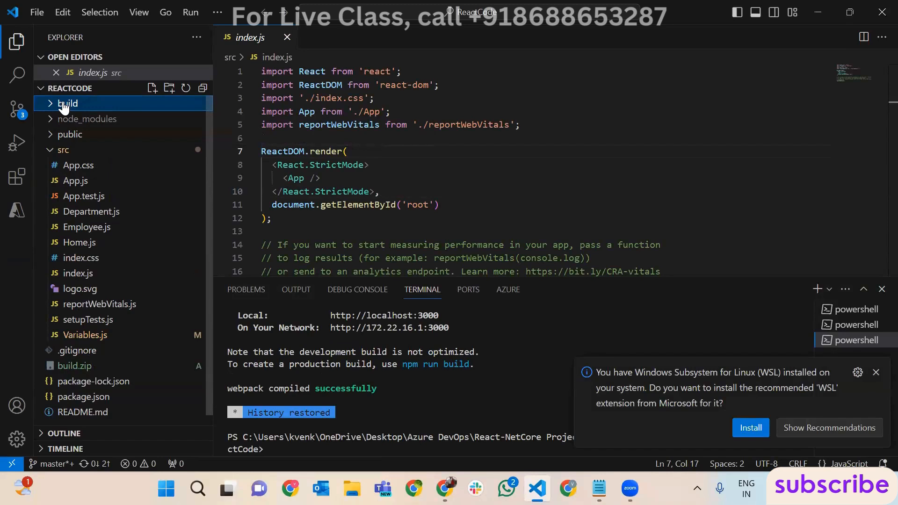
pyautogui.click(70, 106)
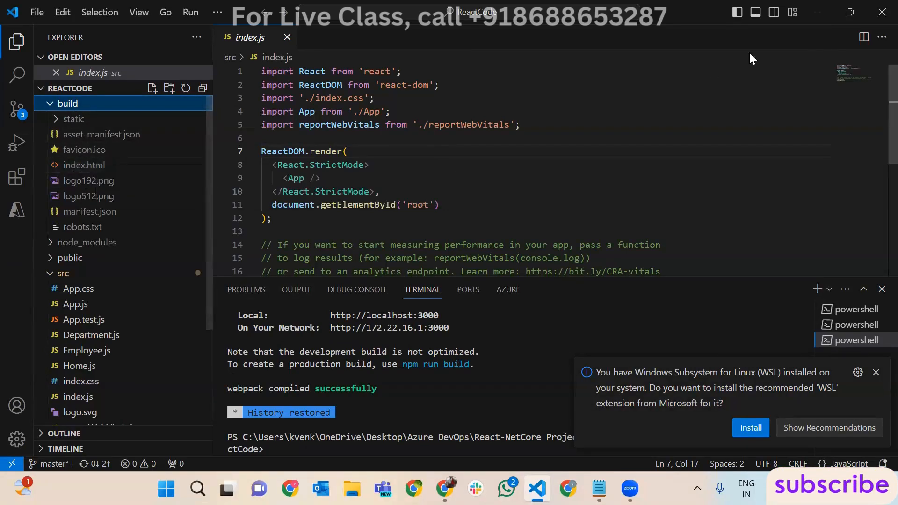
pyautogui.click(878, 18)
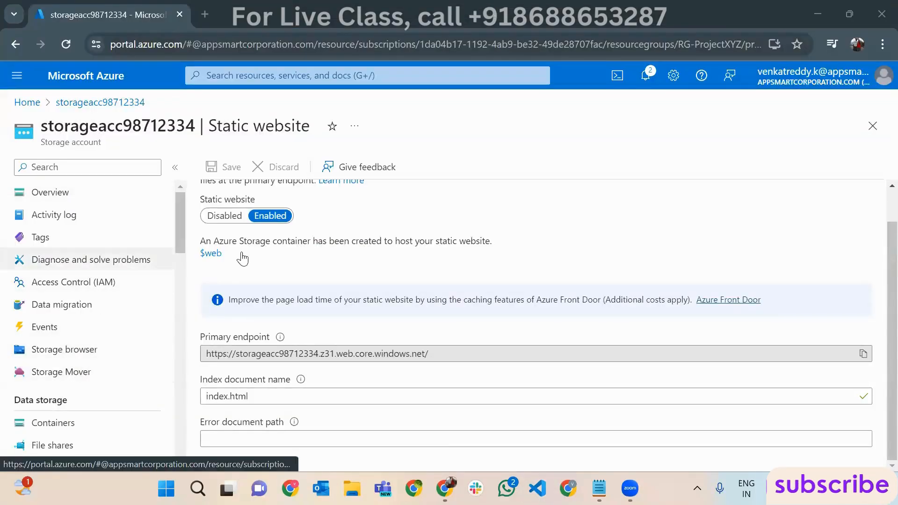
# - Open the $web container from the storage account's list of containers
pyautogui.scroll(-3, 91, 314)
pyautogui.click(59, 281)
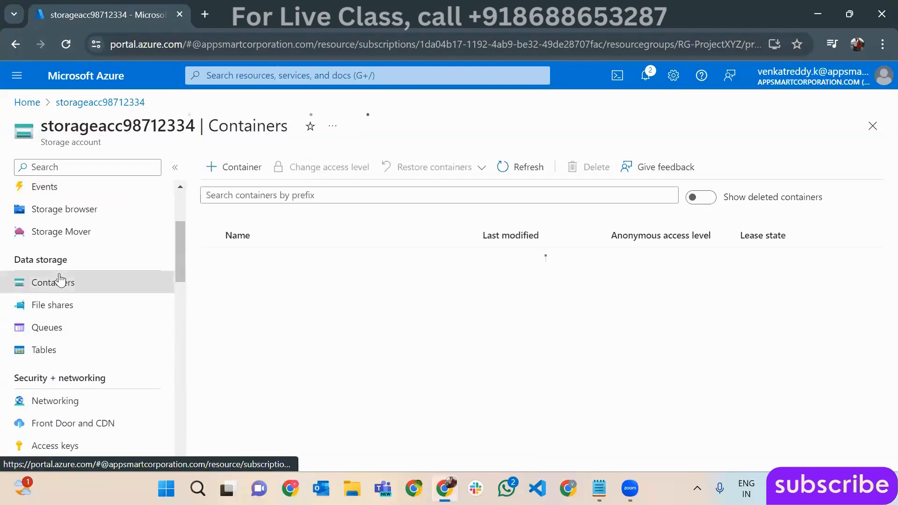
pyautogui.click(235, 281)
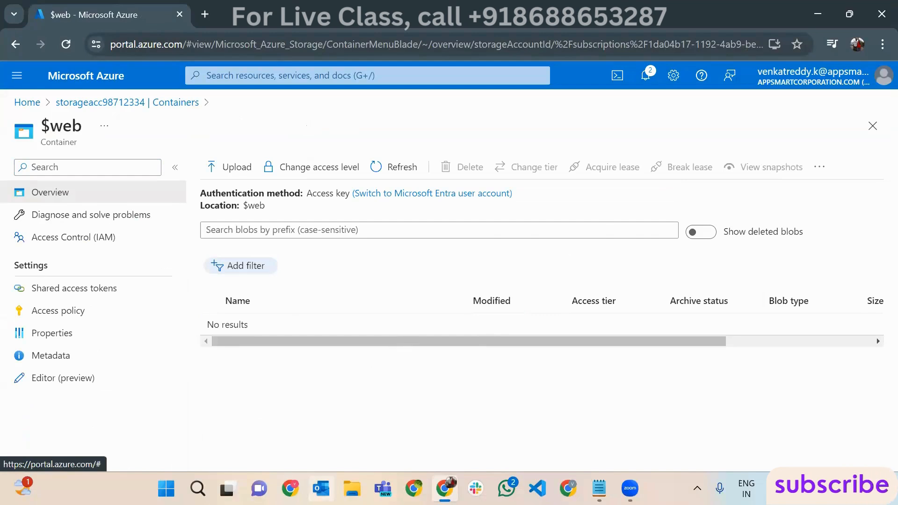
# - Switch to Slack and look through the b82 Azure admin DevOps channel for the shared project zip files, then leave Slack
pyautogui.click(290, 488)
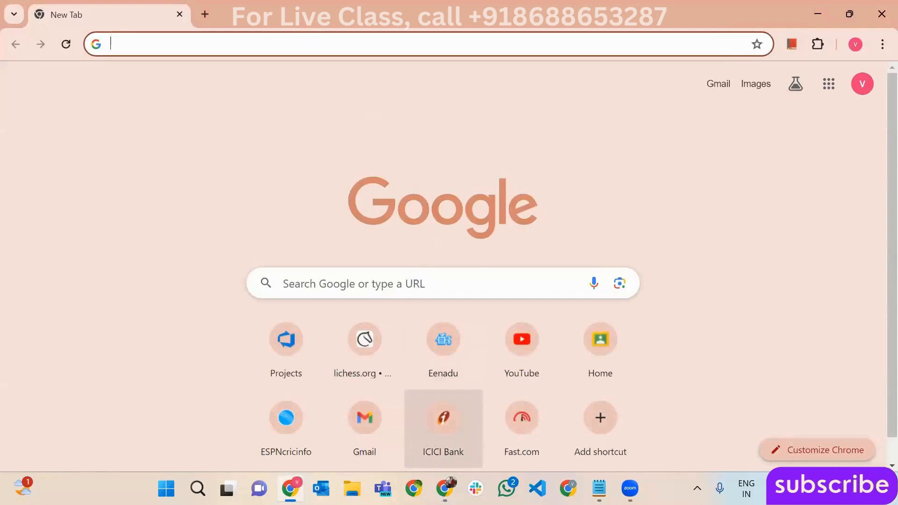
pyautogui.hotkey('alt', 'Tab')
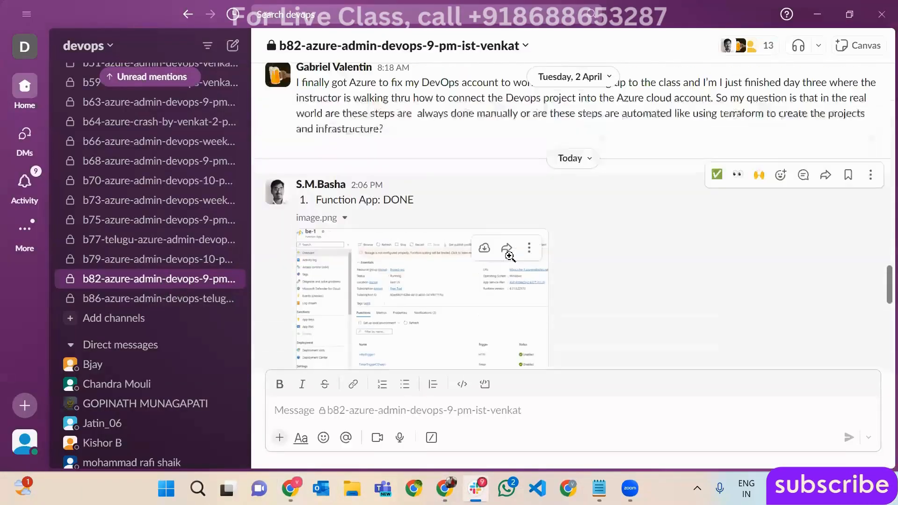
pyautogui.scroll(15, 510, 256)
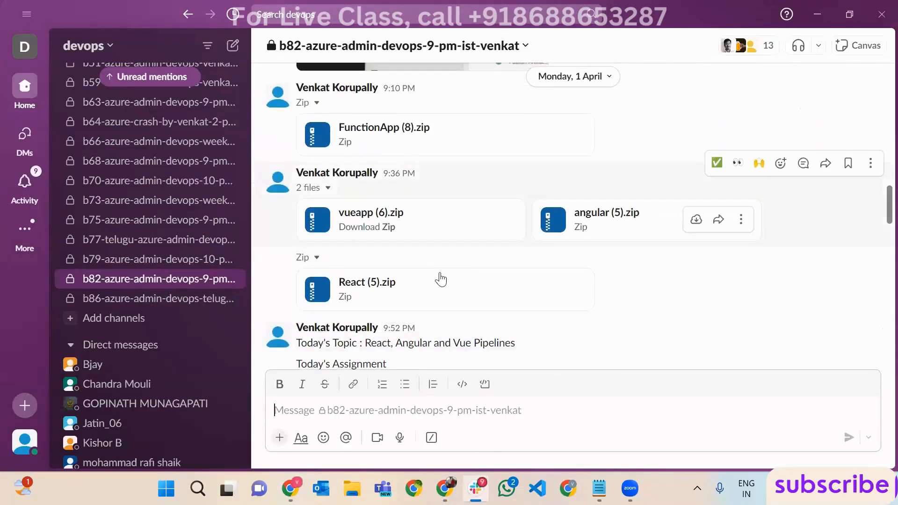
pyautogui.click(879, 15)
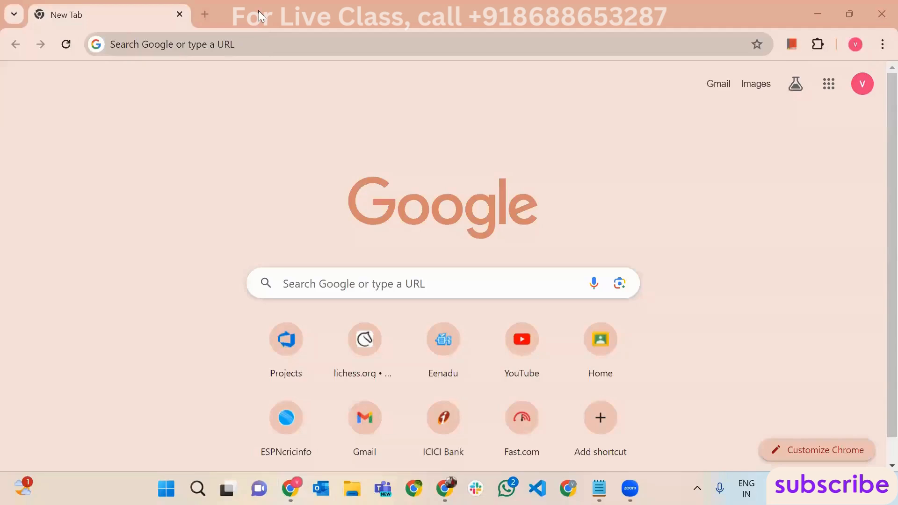
# - Open the Azure DevOps organization's projects page on dev.azure.com in the other Chrome window
pyautogui.click(265, 49)
pyautogui.write('dev')
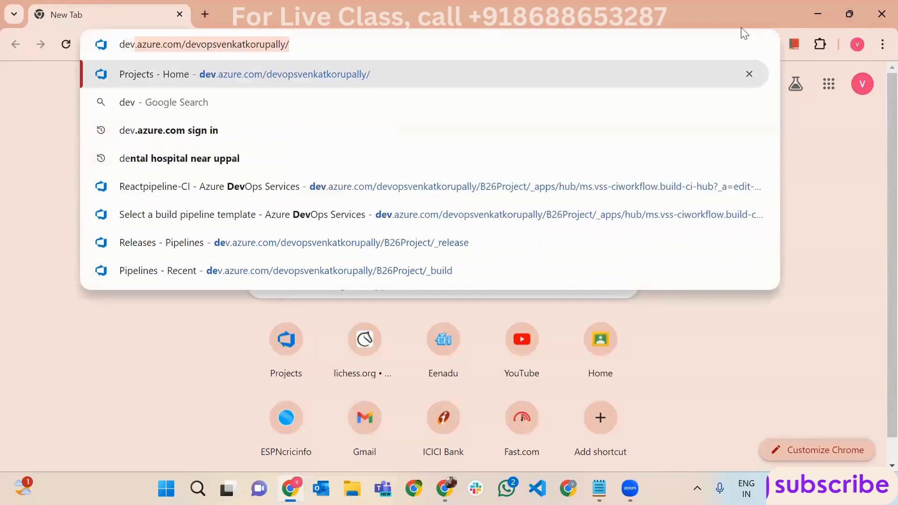
pyautogui.press('Return')
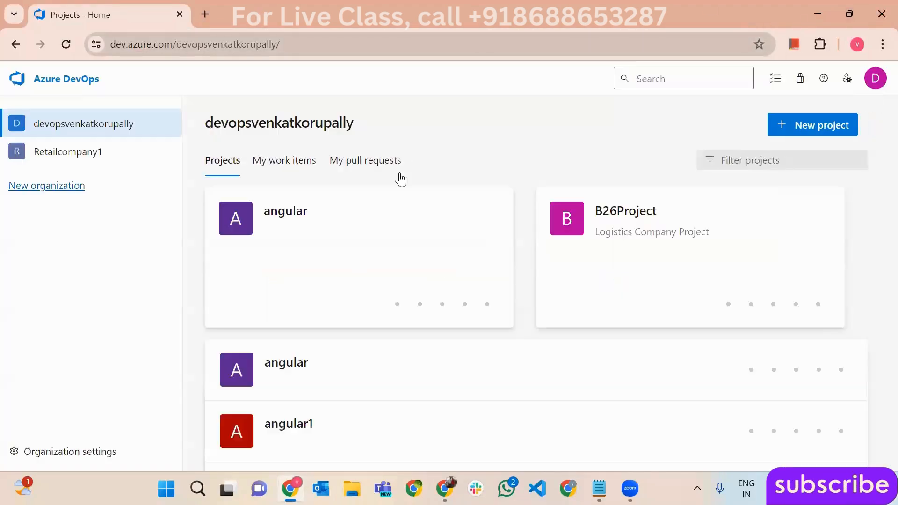
# - Open the B26Project project and view the files of its React repository
pyautogui.click(648, 259)
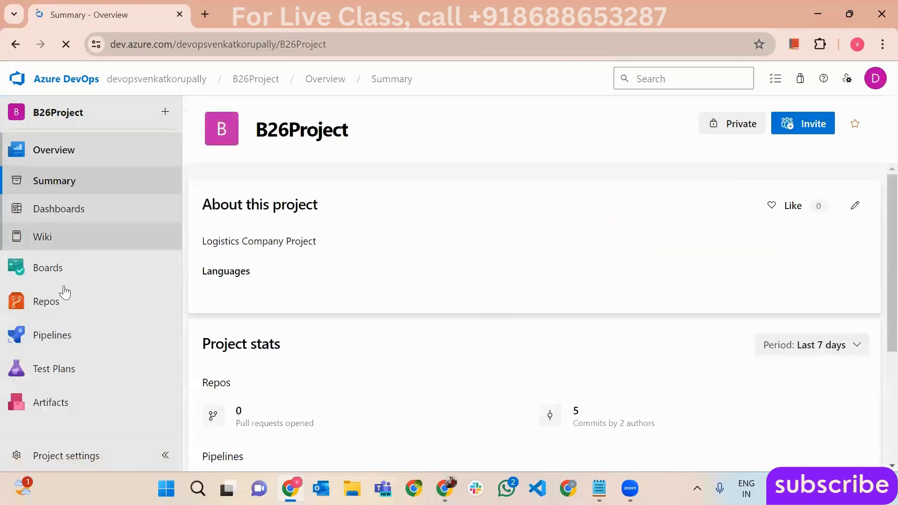
pyautogui.click(79, 302)
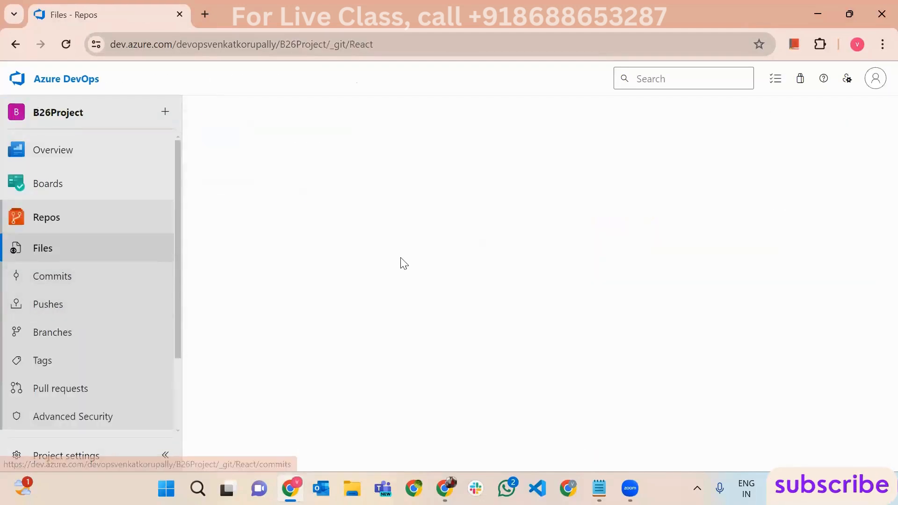
pyautogui.scroll(-2, 84, 283)
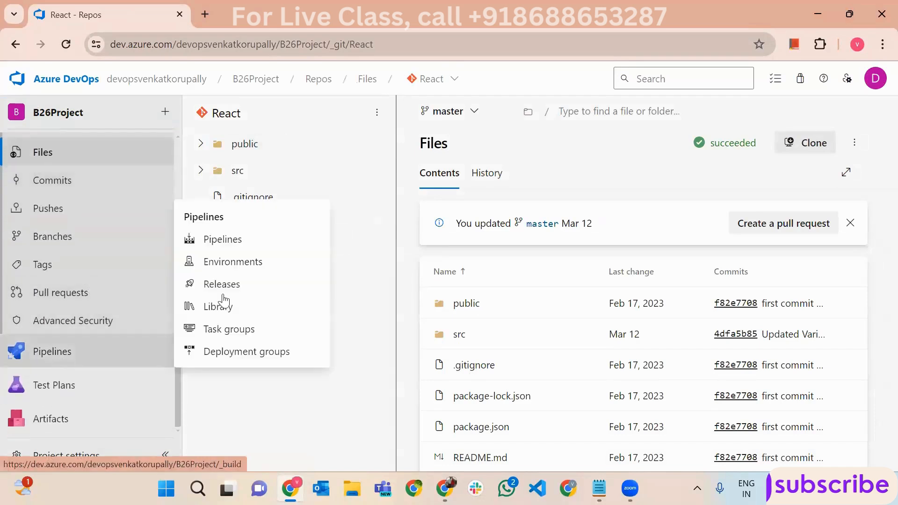
# - Open the existing DevStorageAccountReact-CICD pipeline from the project's pipelines for editing
pyautogui.click(71, 360)
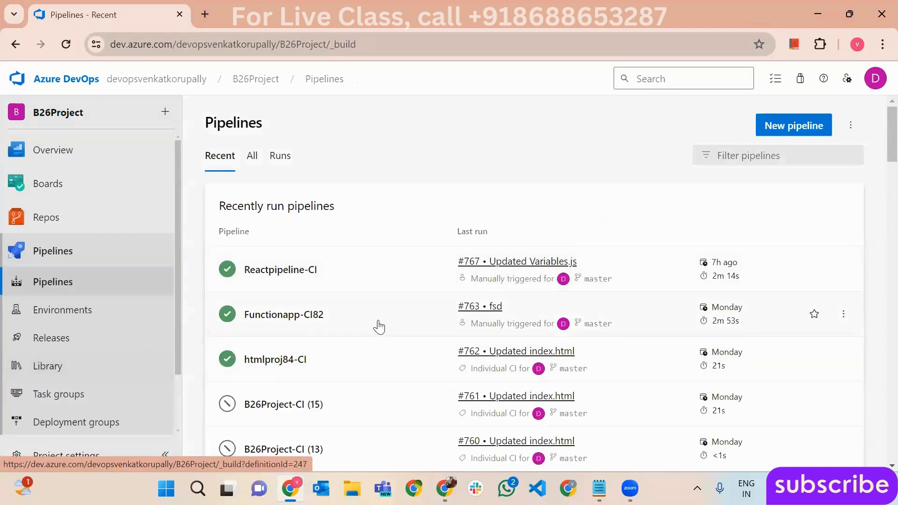
pyautogui.scroll(-6, 378, 326)
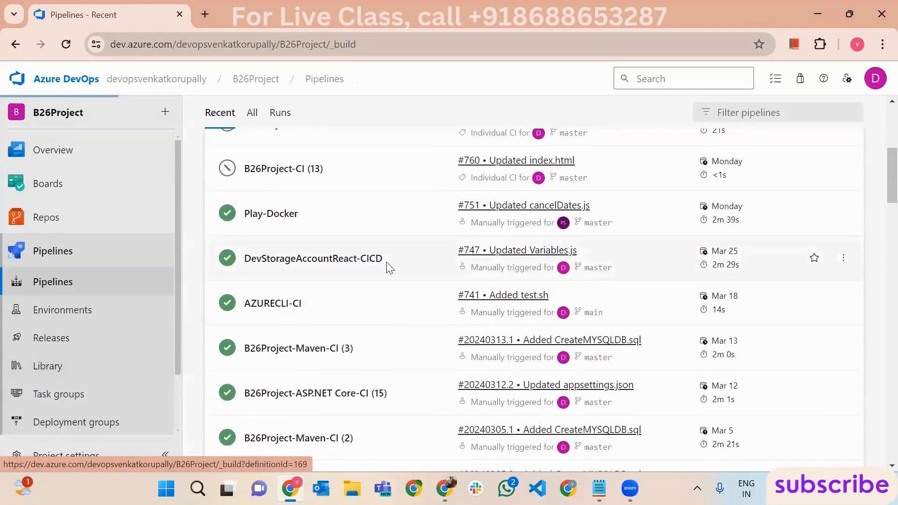
pyautogui.click(388, 268)
pyautogui.click(733, 127)
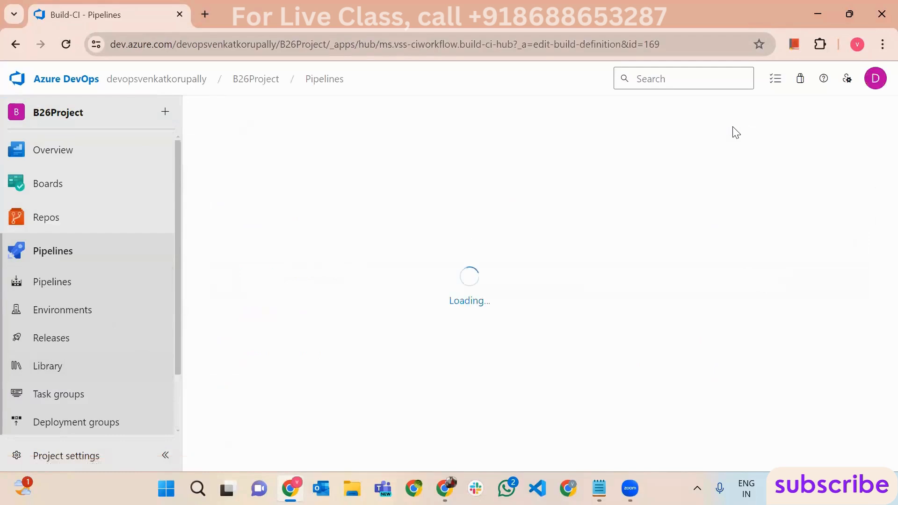
# - Duplicate the pipeline's browser tab and start a new B26Project pipeline there with the classic editor
pyautogui.rightClick(115, 16)
pyautogui.click(165, 143)
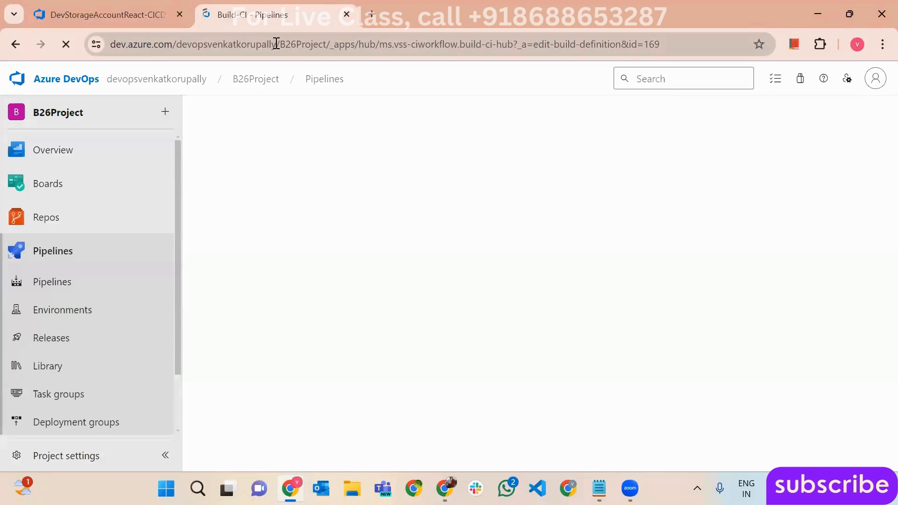
pyautogui.click(87, 255)
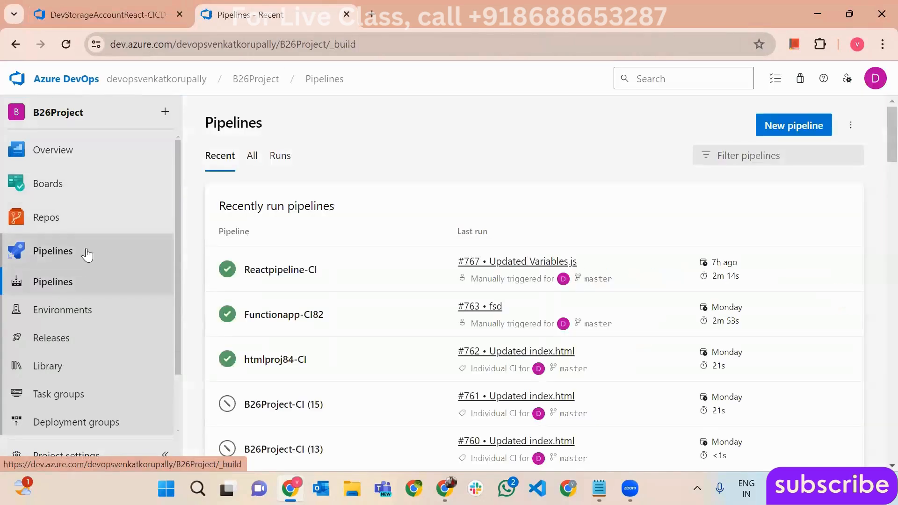
pyautogui.click(776, 129)
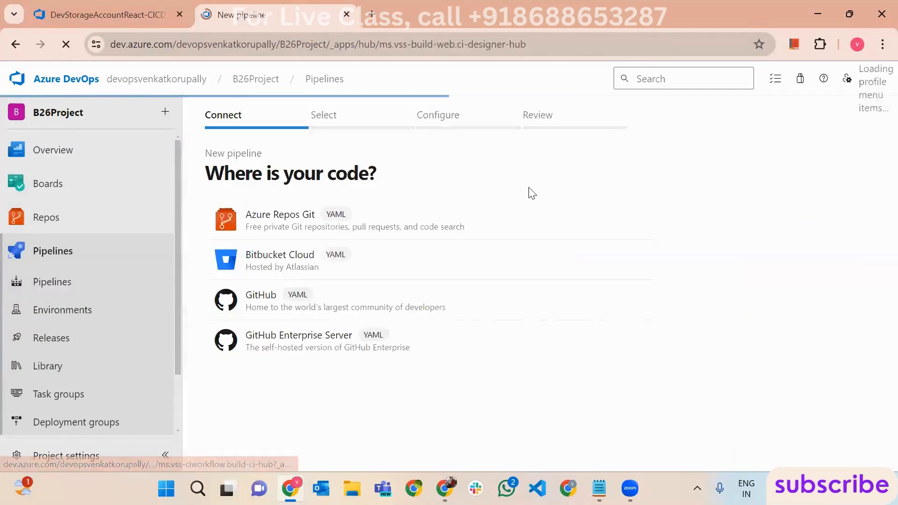
pyautogui.click(261, 456)
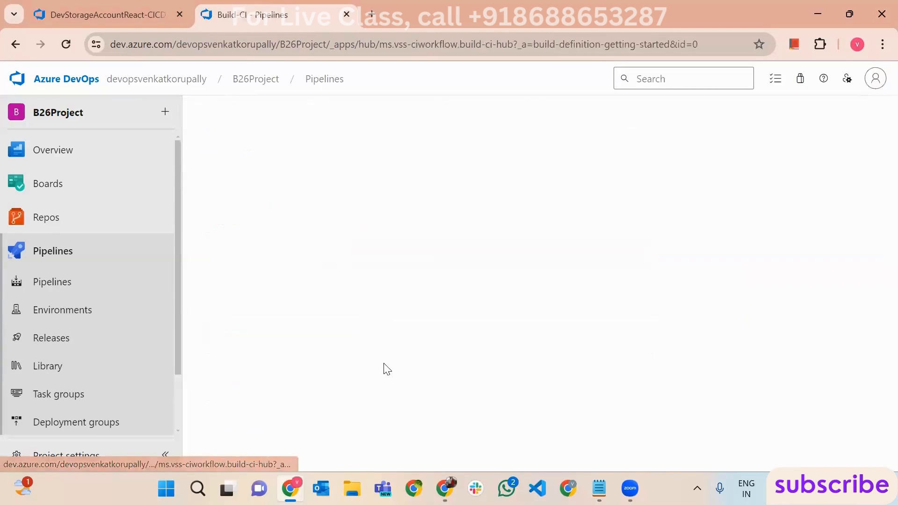
# - Set the pipeline source to the React repository with master as default branch, and continue to template selection
pyautogui.scroll(-2, 623, 341)
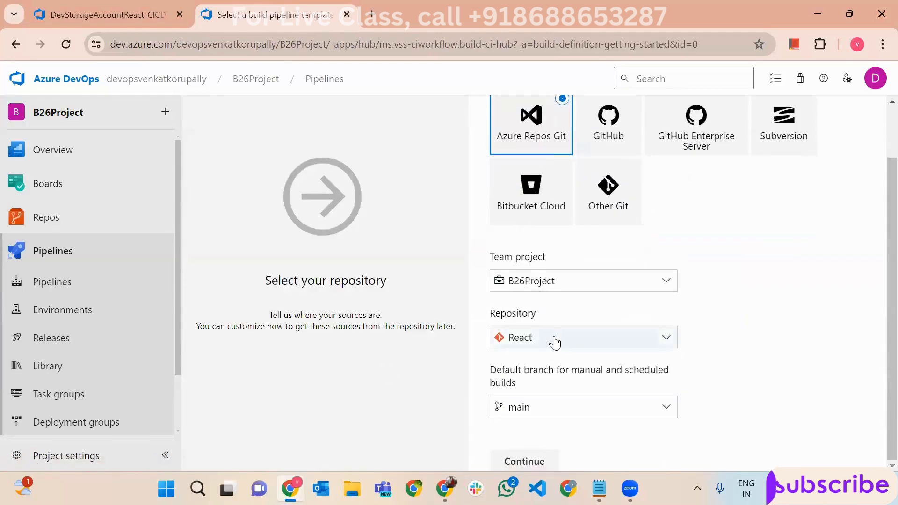
pyautogui.click(555, 342)
pyautogui.click(539, 414)
pyautogui.click(515, 403)
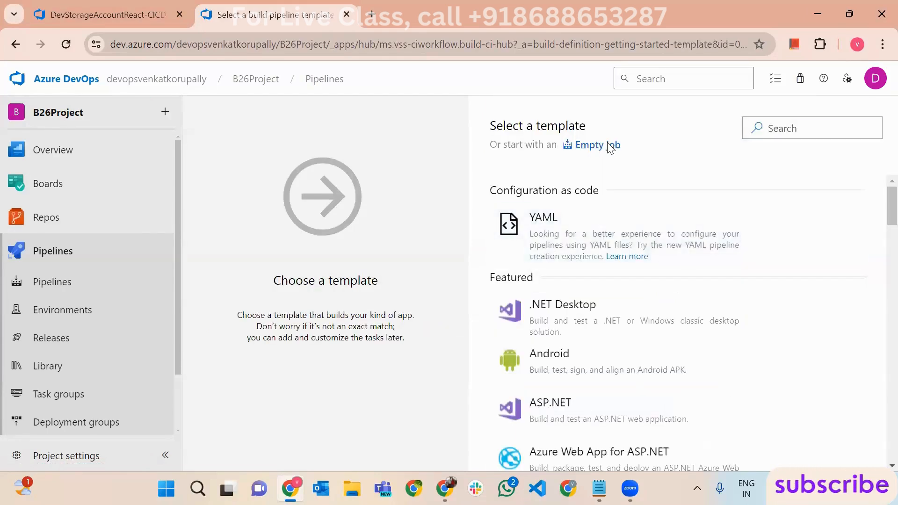
# - Start the pipeline from an empty job and name it StorAccount-CICD
pyautogui.click(610, 148)
pyautogui.click(346, 117)
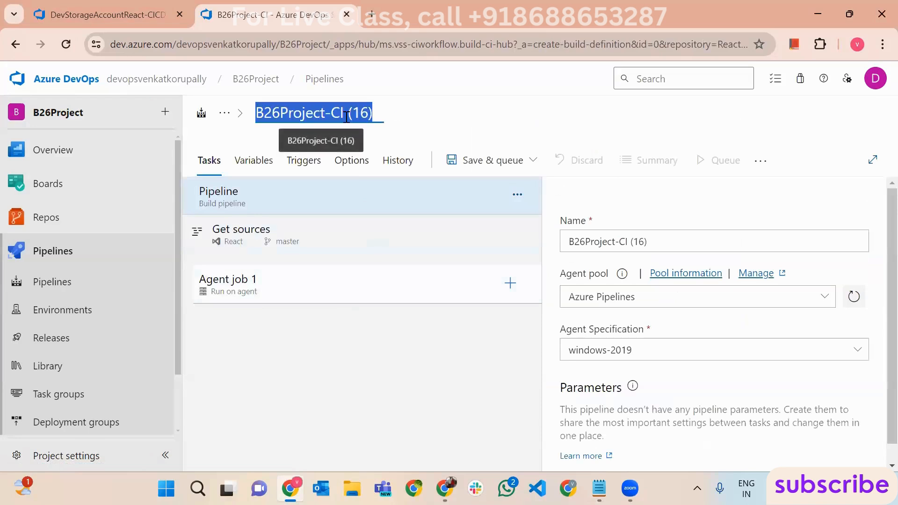
pyautogui.write('StorAccount')
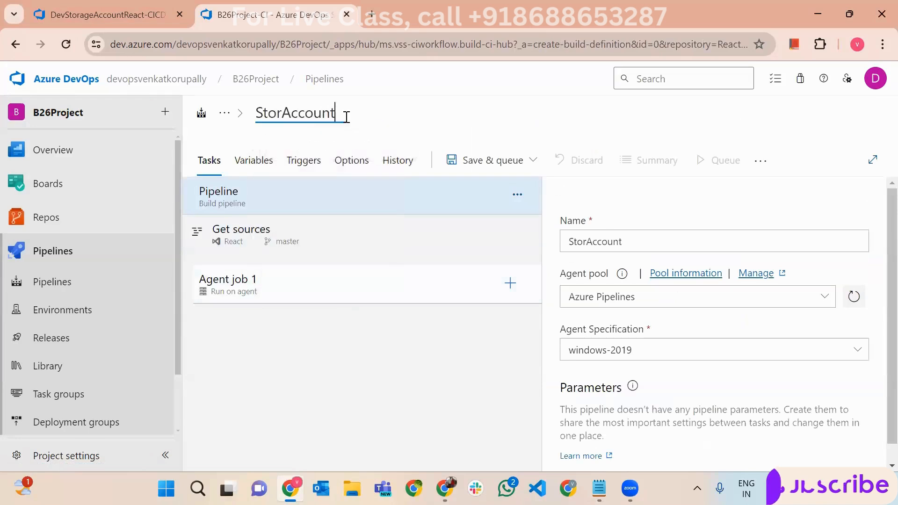
pyautogui.write('-CICD')
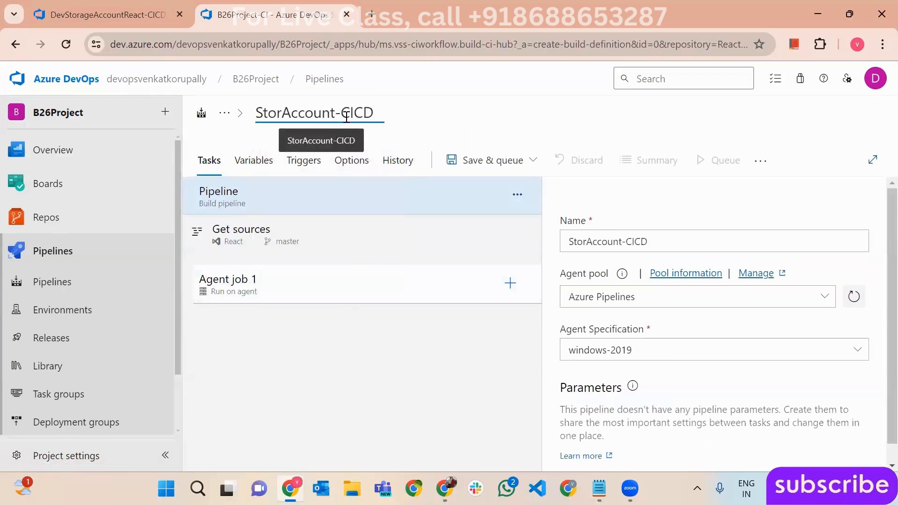
# - Check the Node task in DevStorageAccountReact-CICD and add a Node.js tool installer task to Agent job 1 of StorAccount-CICD
pyautogui.click(509, 283)
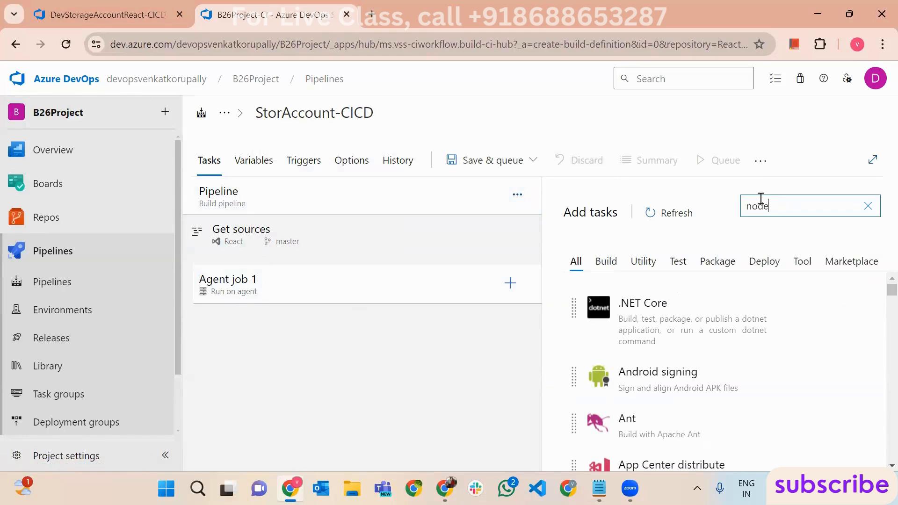
pyautogui.click(65, 10)
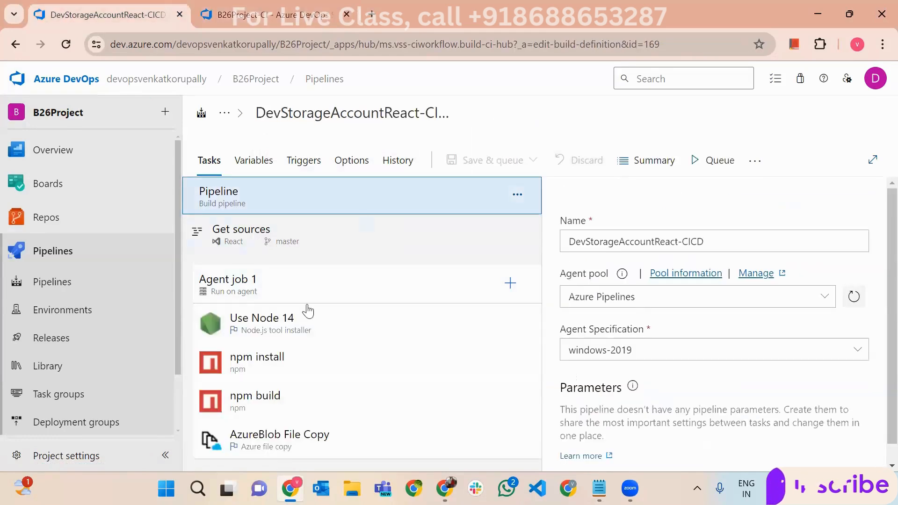
pyautogui.click(286, 322)
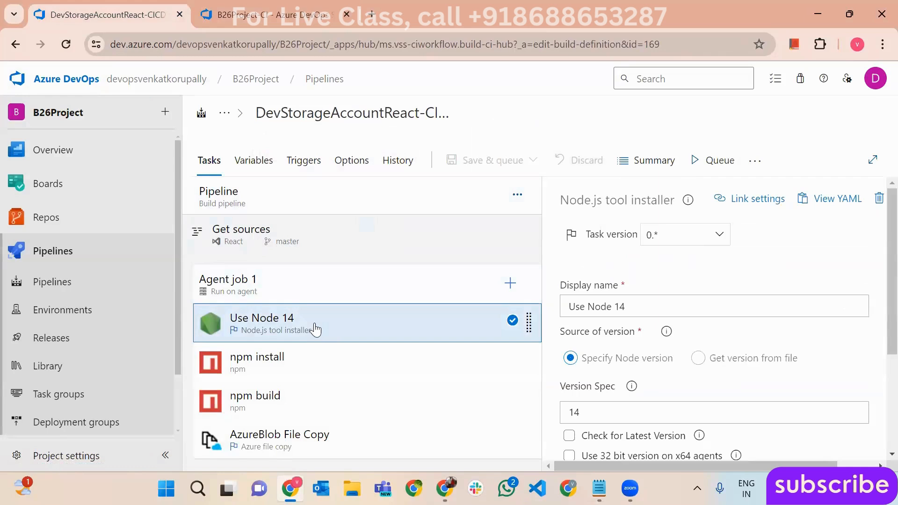
pyautogui.click(264, 15)
pyautogui.moveTo(705, 374)
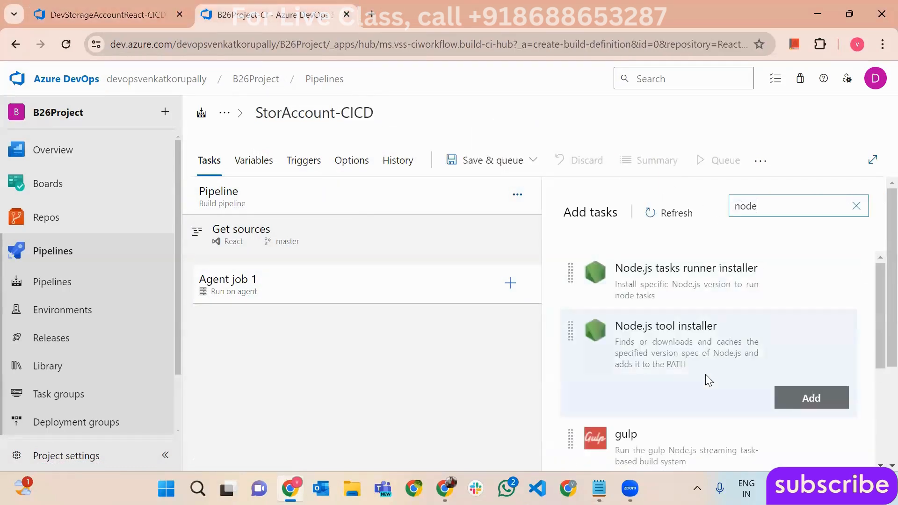
pyautogui.click(792, 398)
pyautogui.click(393, 325)
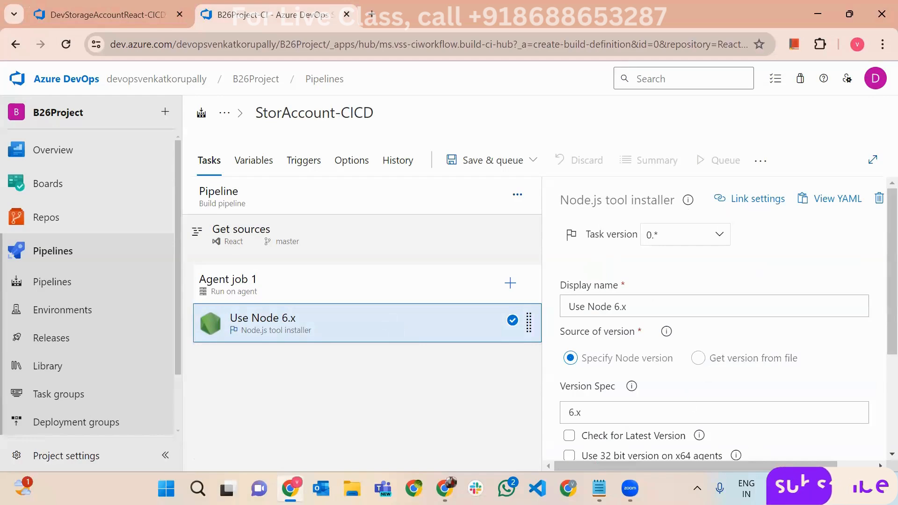
# - Switch to Slack and examine the pipeline assignment and the posted React, Angular and Vue.js app screenshots in the b82 channel
pyautogui.click(476, 488)
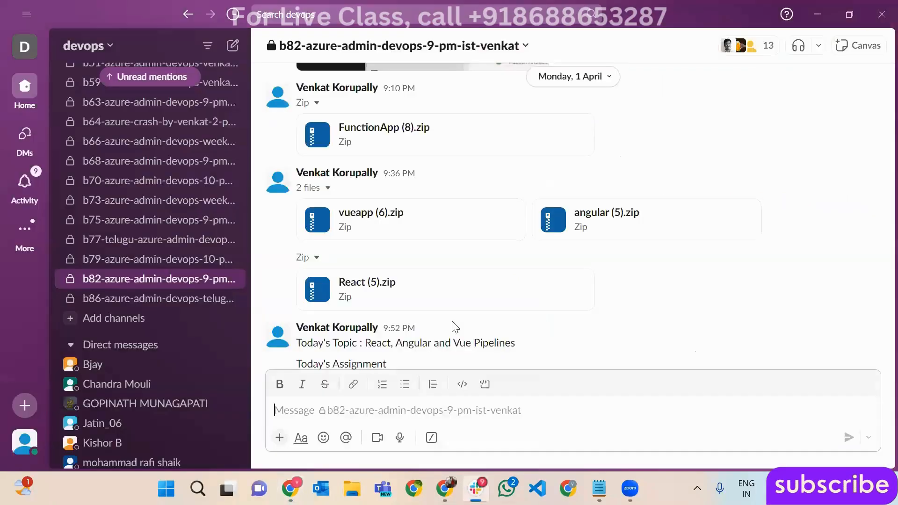
pyautogui.scroll(-15, 360, 230)
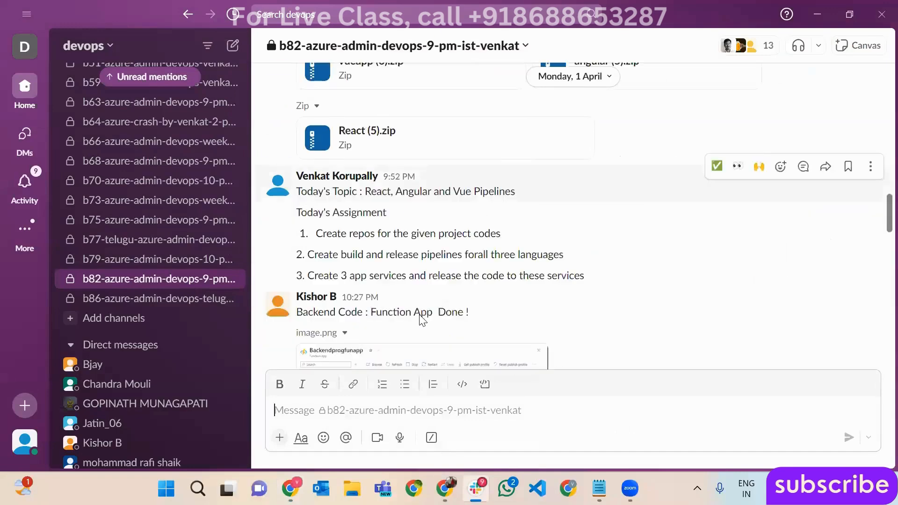
pyautogui.scroll(-2, 443, 283)
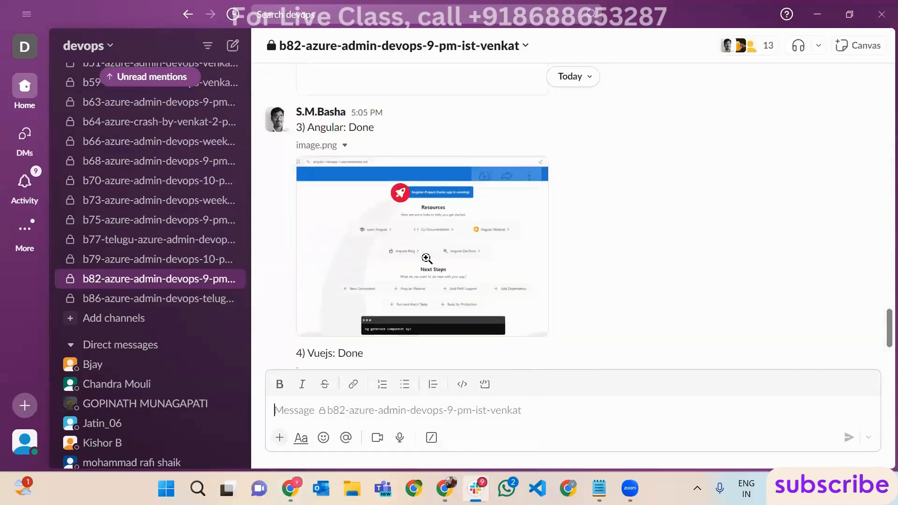
pyautogui.scroll(5, 445, 268)
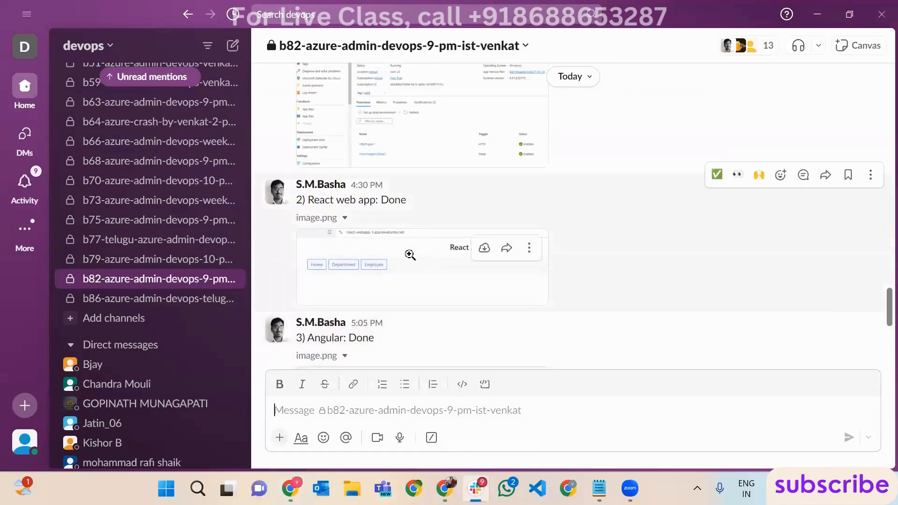
pyautogui.scroll(-6, 410, 254)
pyautogui.scroll(2, 426, 238)
pyautogui.scroll(-4, 430, 233)
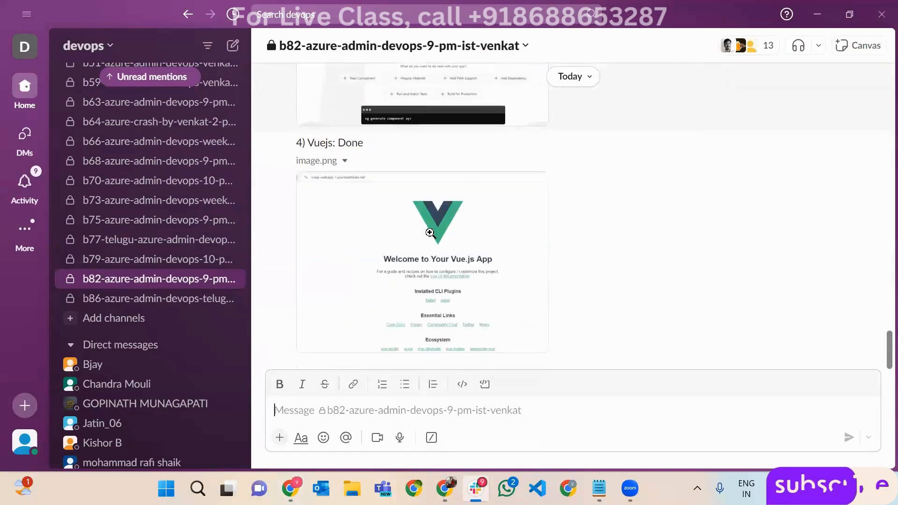
pyautogui.scroll(6, 431, 244)
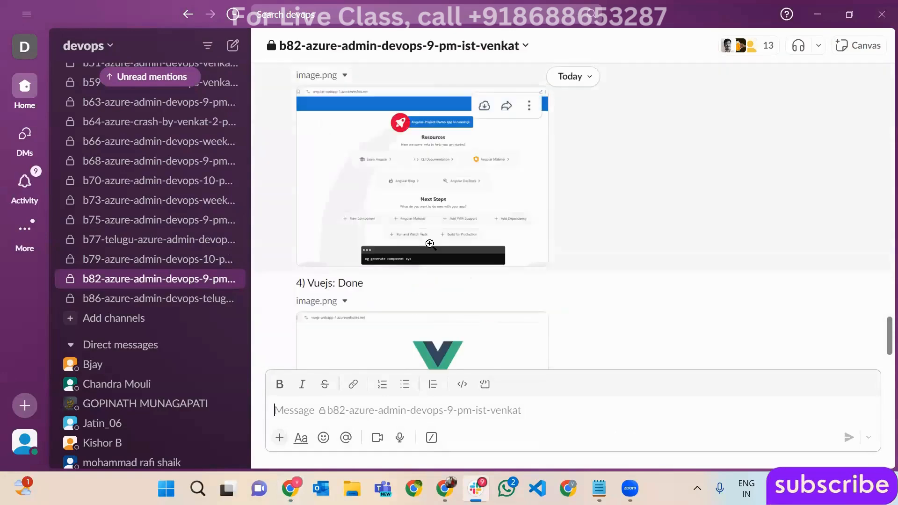
pyautogui.scroll(-6, 457, 294)
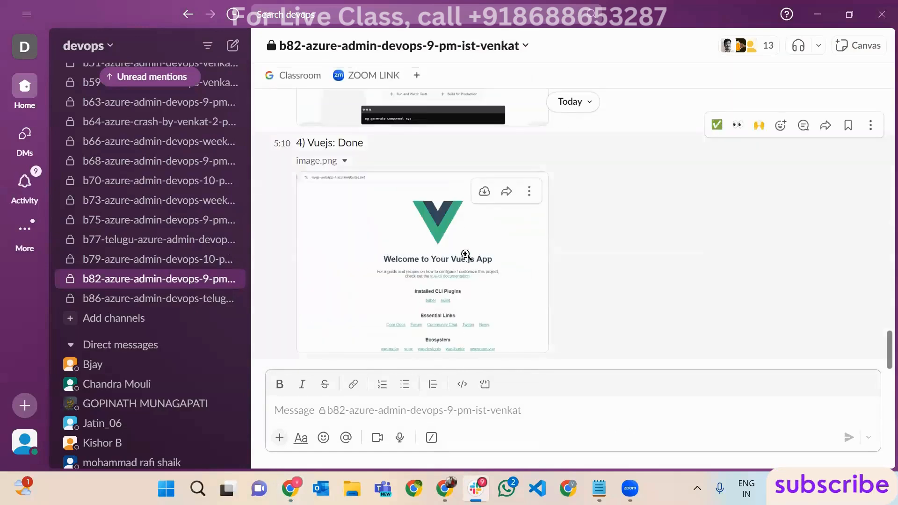
pyautogui.scroll(6, 444, 247)
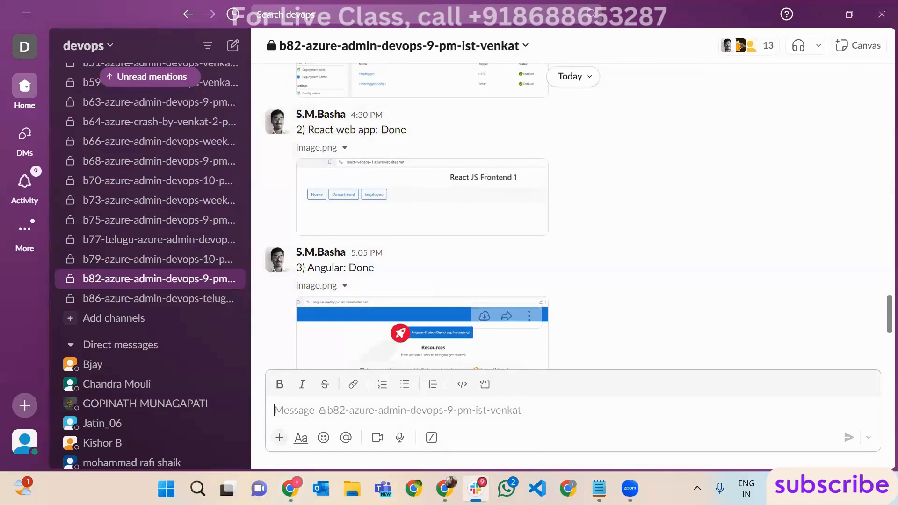
# - Switch to the other Chrome window, open App Services in the Azure portal in a new tab, and start creating a web app
pyautogui.hotkey('alt', 'Tab')
pyautogui.click(208, 17)
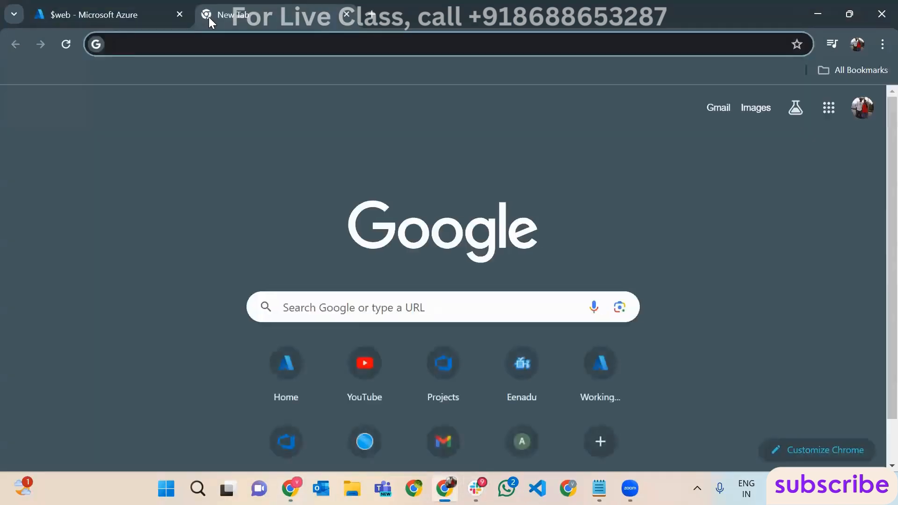
pyautogui.write('por')
pyautogui.press('Return')
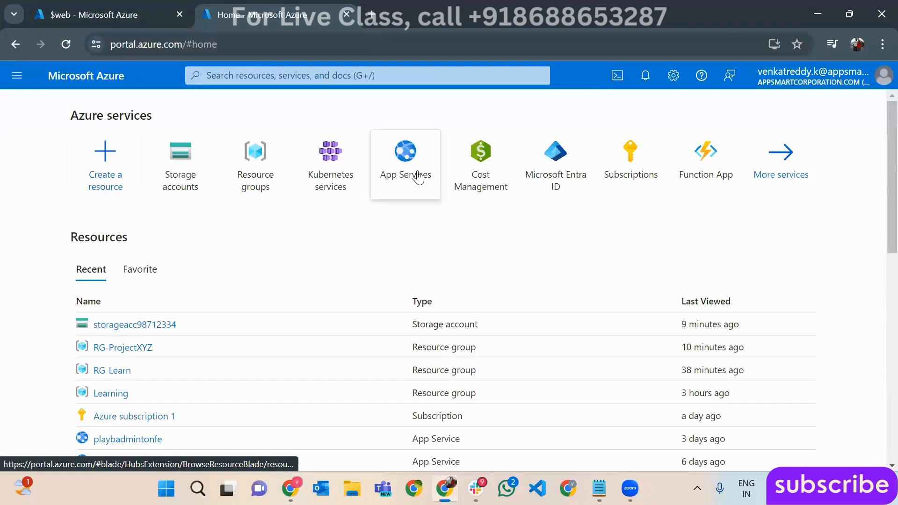
pyautogui.click(419, 177)
pyautogui.click(48, 167)
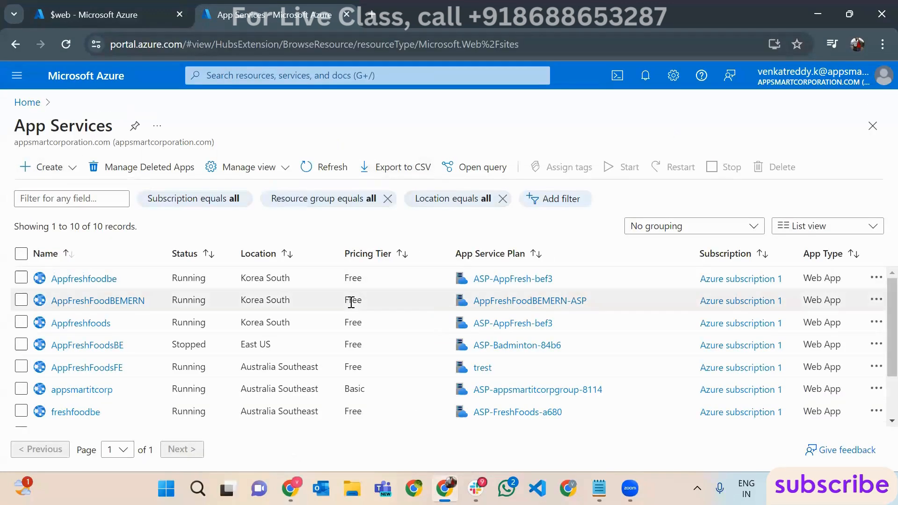
# - Examine the runtime stacks offered for the new web app, especially the available Node versions
pyautogui.scroll(-6, 232, 309)
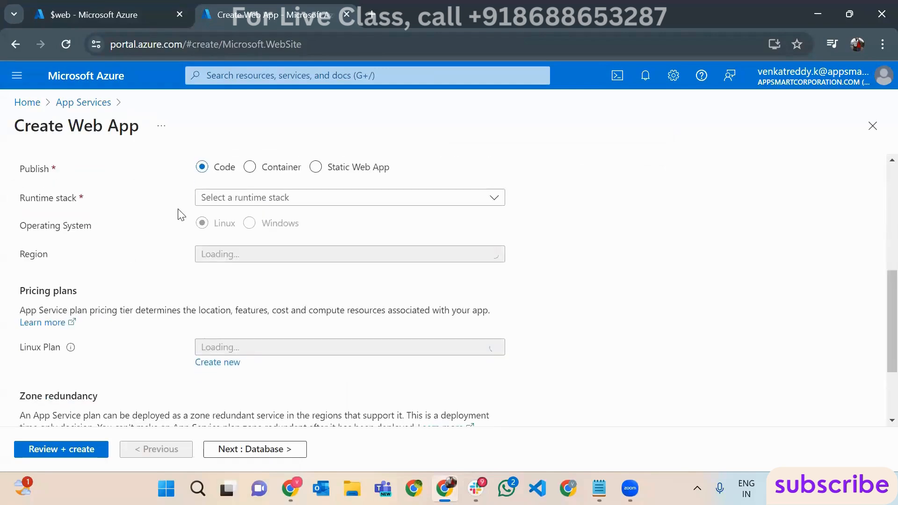
pyautogui.click(199, 197)
pyautogui.scroll(-2, 290, 324)
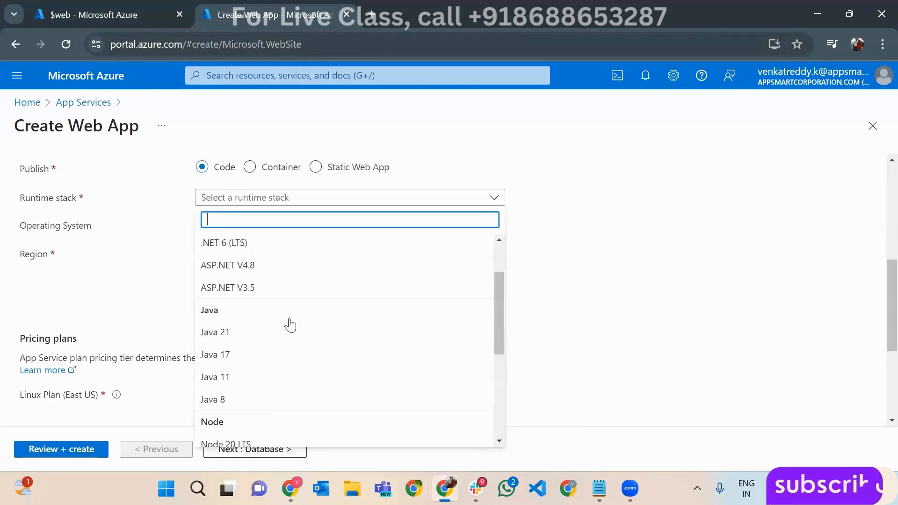
pyautogui.scroll(-2, 290, 324)
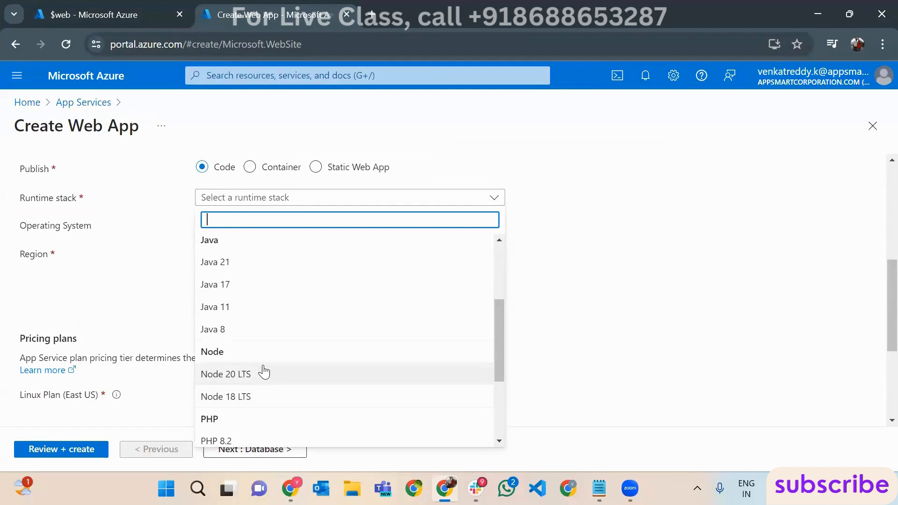
pyautogui.scroll(3, 265, 372)
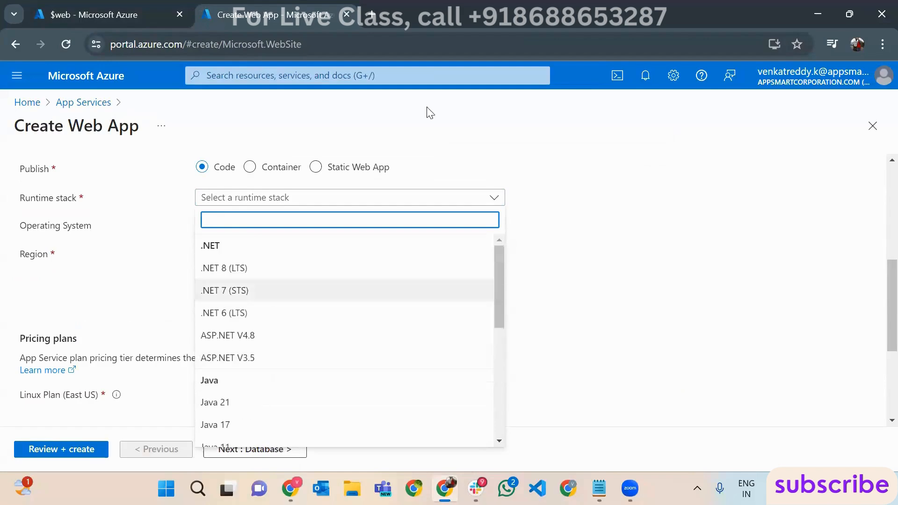
# - Close the Create Web App tab, check the ReactCode project in VS Code, and return to Slack
pyautogui.click(347, 15)
pyautogui.hotkey('alt', 'Tab')
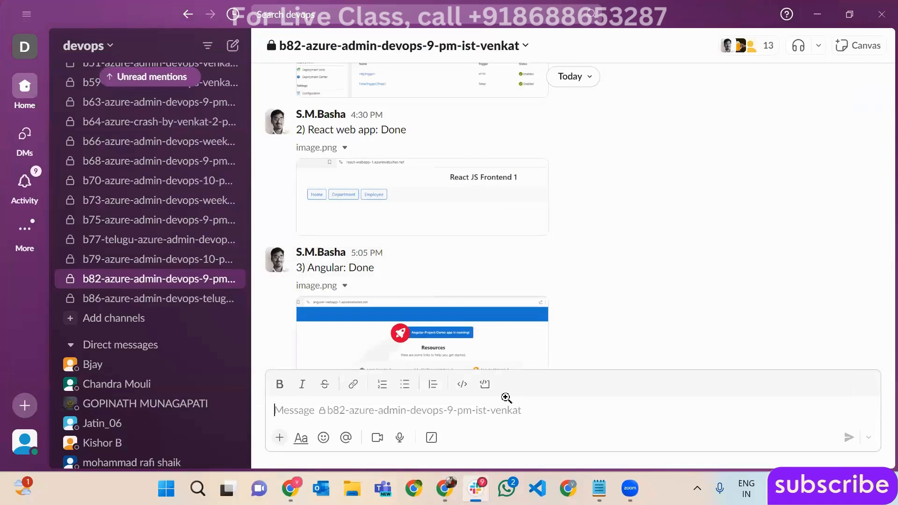
pyautogui.click(537, 488)
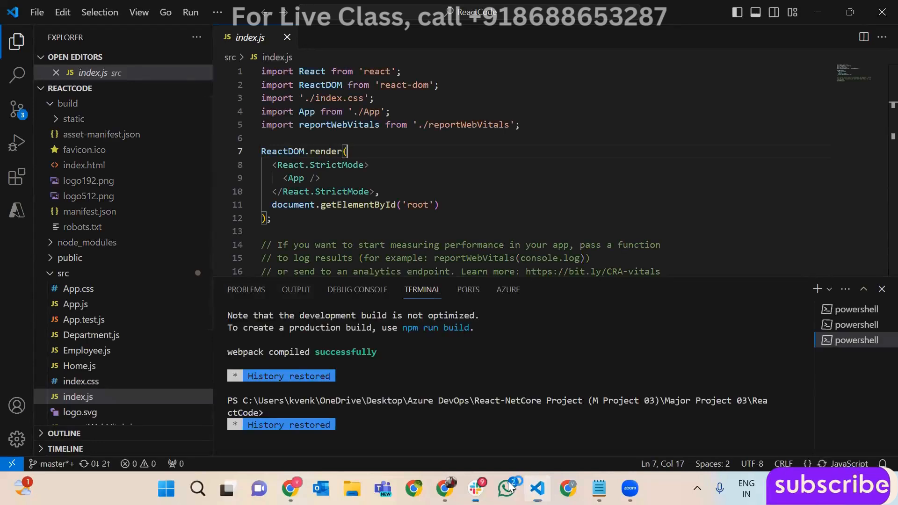
pyautogui.click(476, 488)
# - Switch to a new Chrome window, search Google for "download node" and open the Node.js download page
pyautogui.click(414, 489)
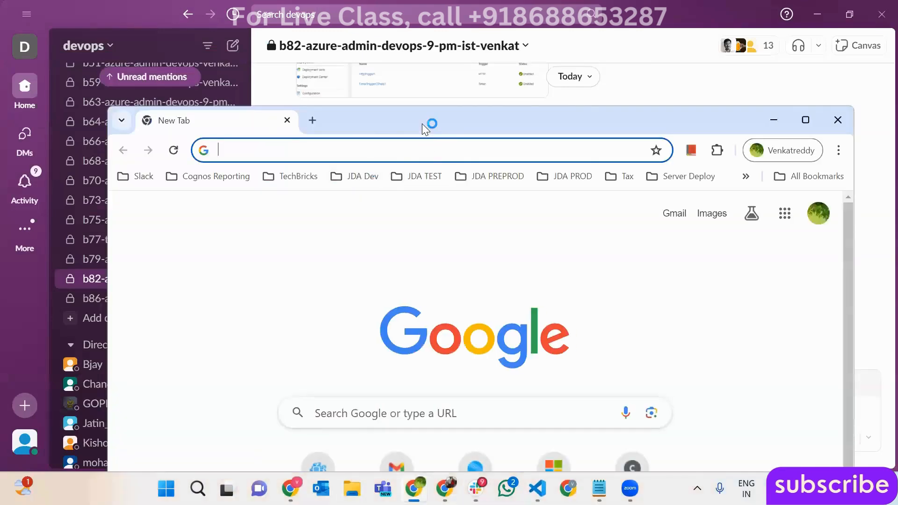
pyautogui.doubleClick(422, 125)
pyautogui.click(343, 53)
pyautogui.write('f')
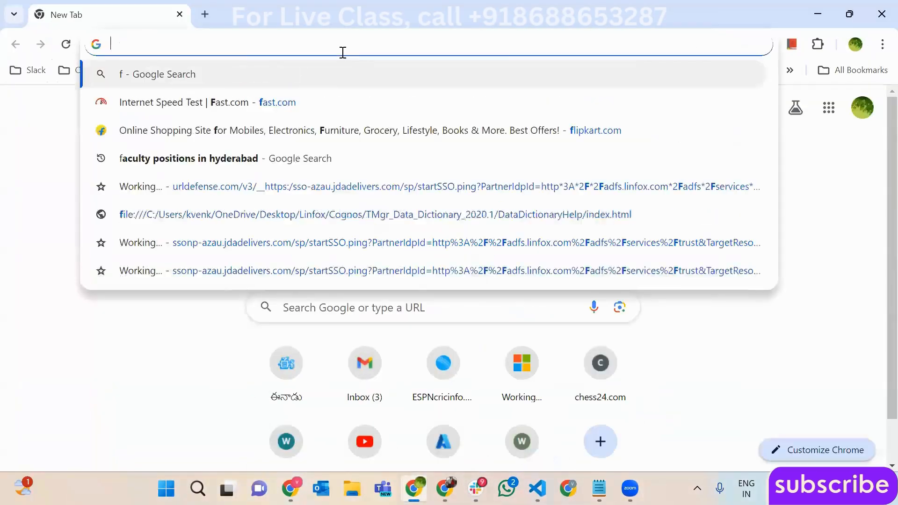
pyautogui.write('downloa')
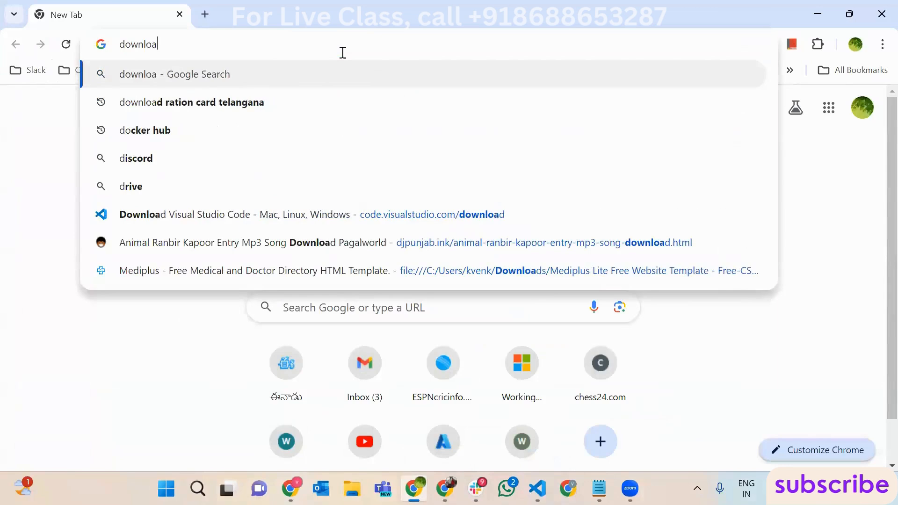
pyautogui.write('d node')
pyautogui.press('Return')
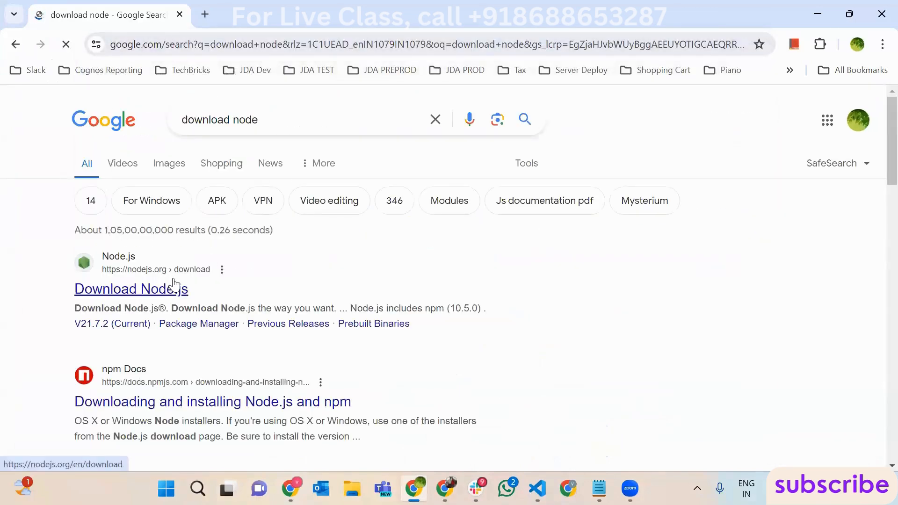
pyautogui.click(174, 284)
pyautogui.scroll(-3, 281, 276)
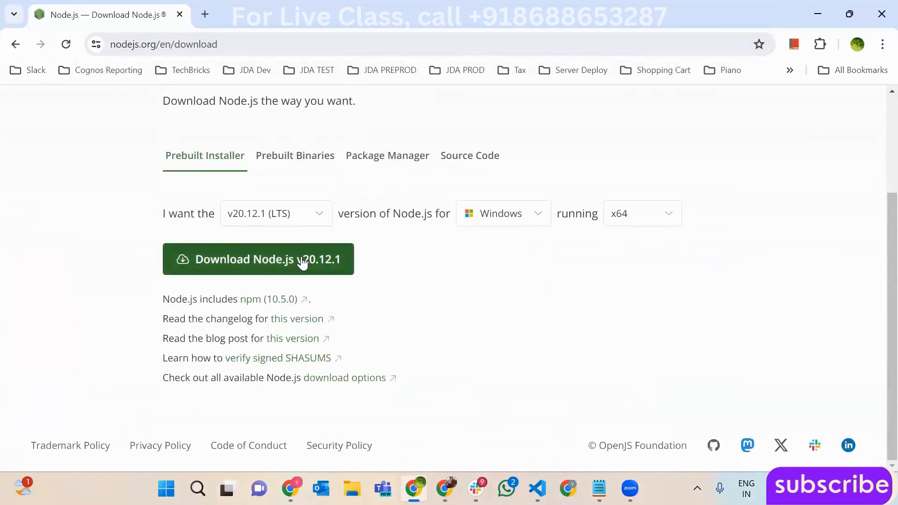
# - Copy the address of the Node.js download page and post it in Slack's b82-azure-admin-devops channel
pyautogui.click(234, 44)
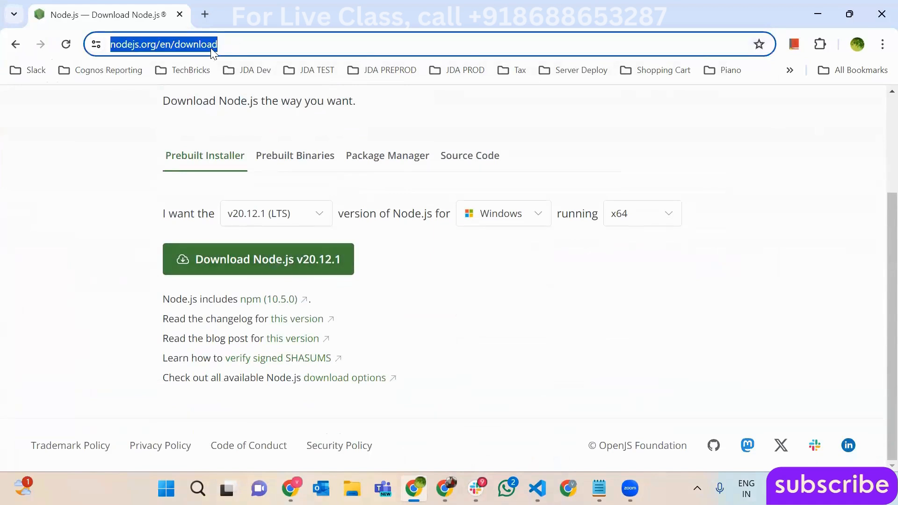
pyautogui.rightClick(212, 52)
pyautogui.click(260, 172)
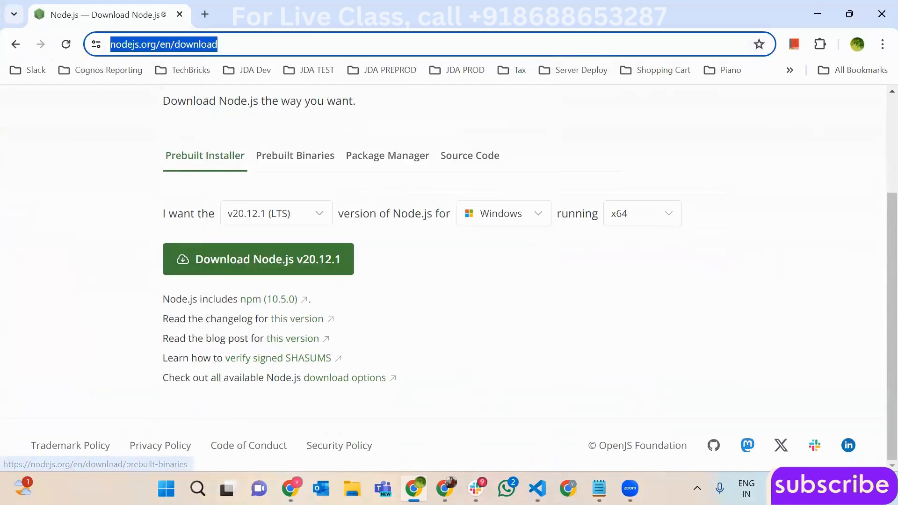
pyautogui.click(600, 251)
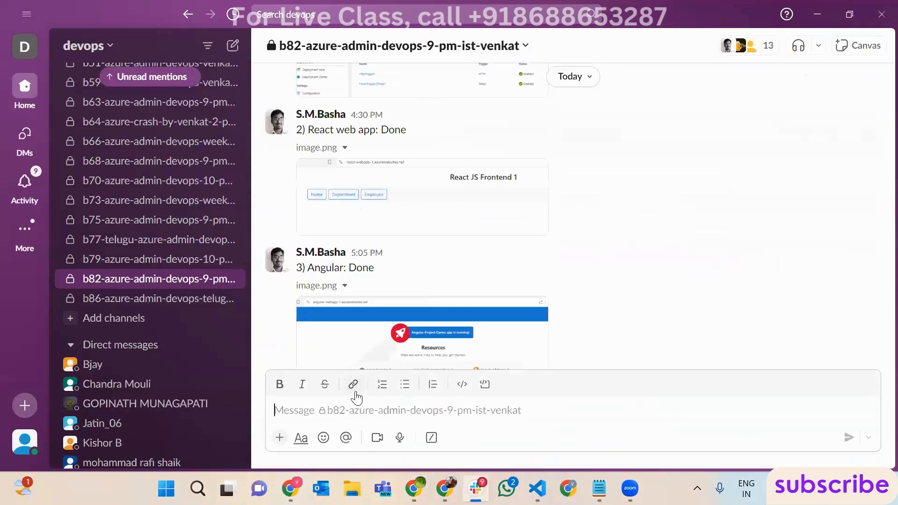
pyautogui.click(354, 391)
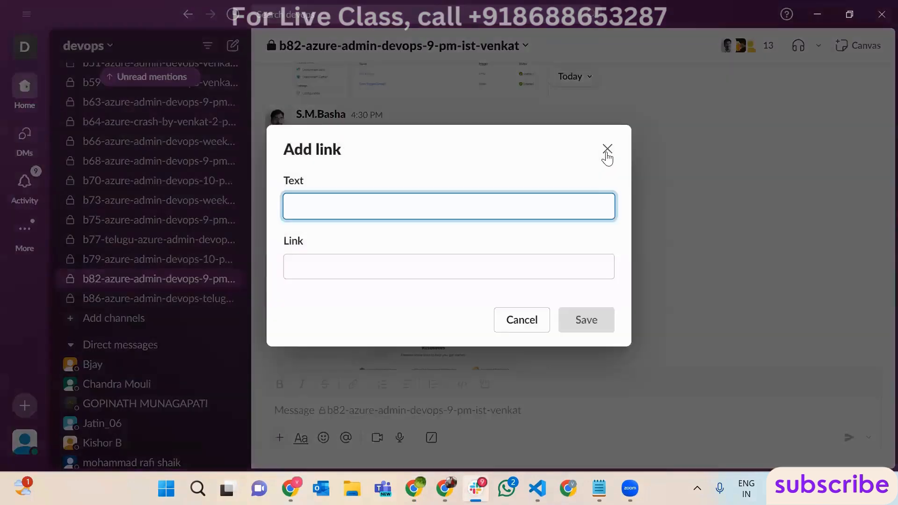
pyautogui.click(607, 152)
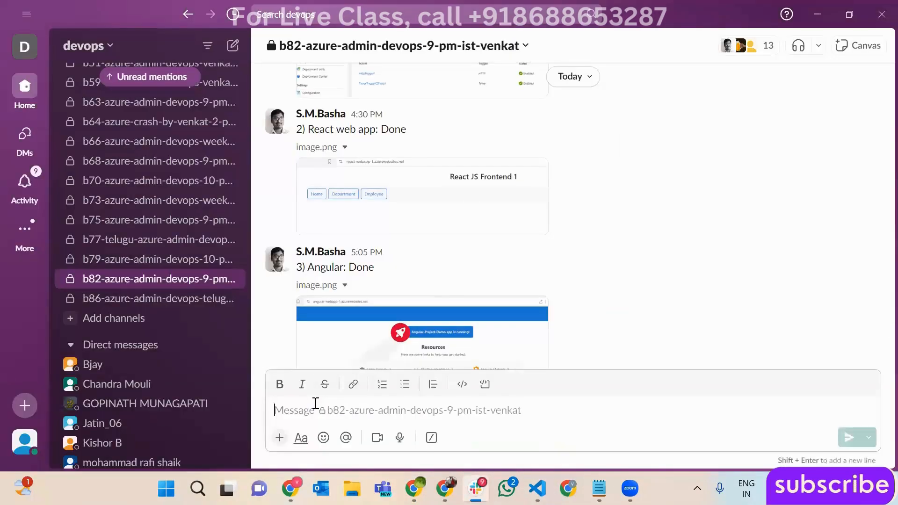
pyautogui.scroll(-10, 655, 279)
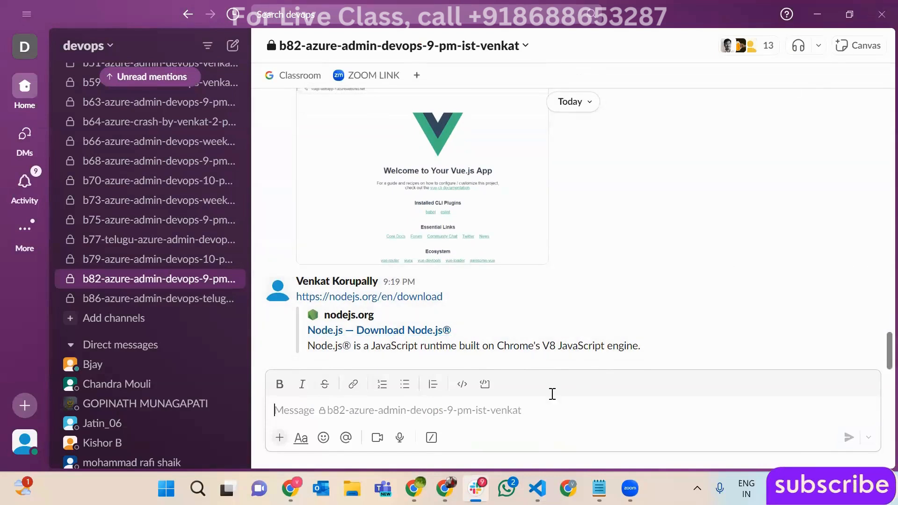
# - Close the VS Code window showing the ReactCode project and switch to the StorAccount-CICD pipeline in Chrome
pyautogui.click(538, 489)
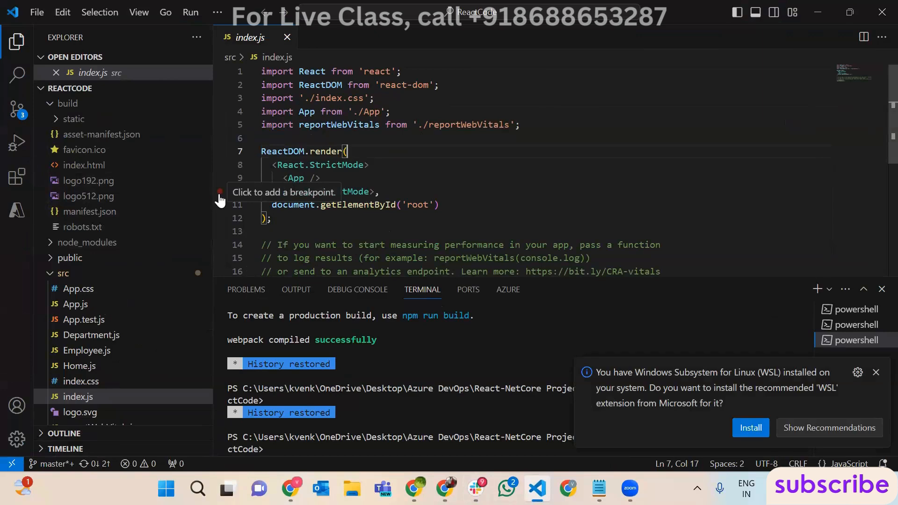
pyautogui.click(874, 17)
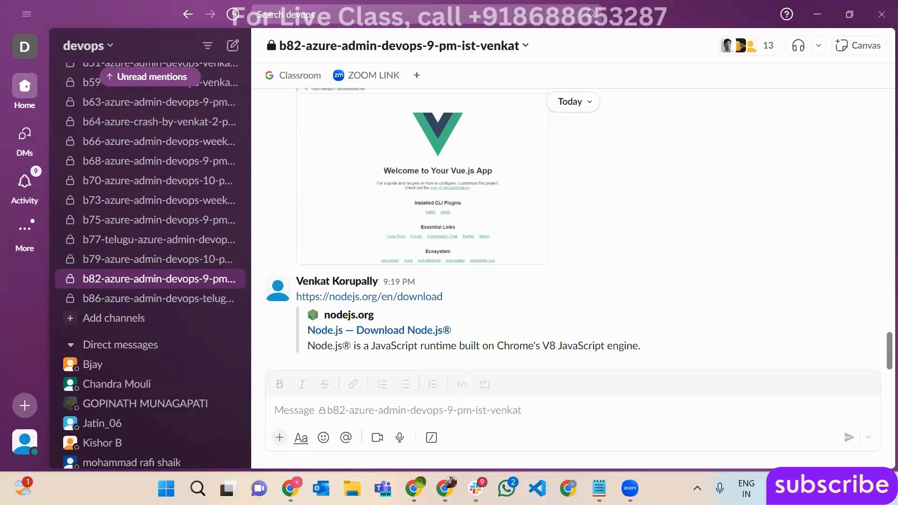
pyautogui.hotkey('alt', 'Tab')
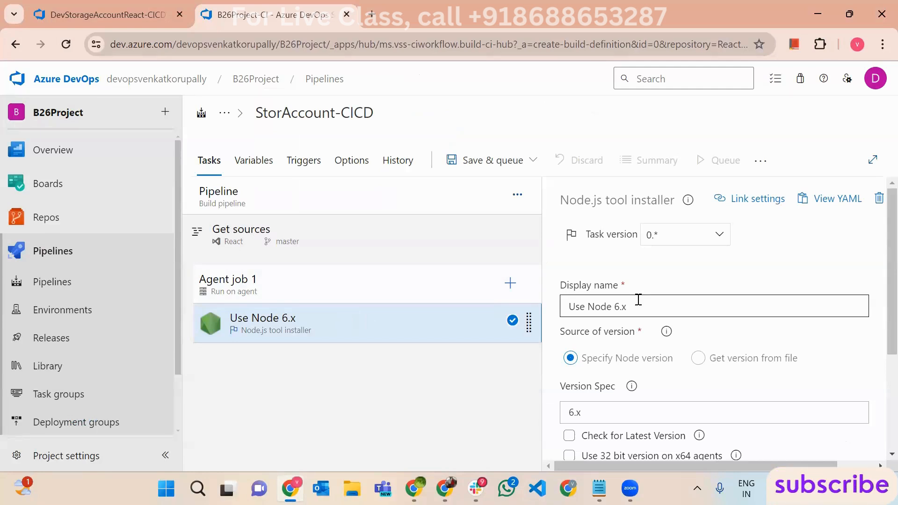
# - Set the Version Spec of the Node.js tool installer task to 14
pyautogui.scroll(-3, 641, 323)
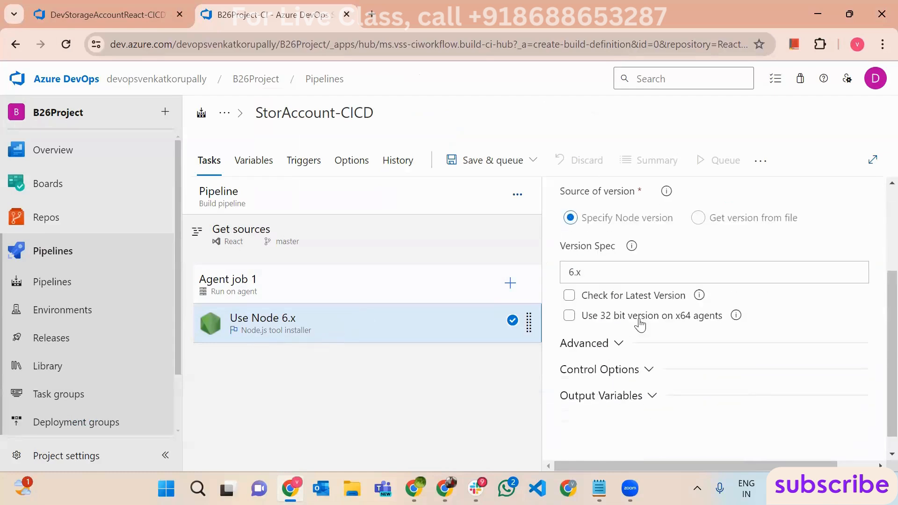
pyautogui.doubleClick(575, 272)
pyautogui.write('14')
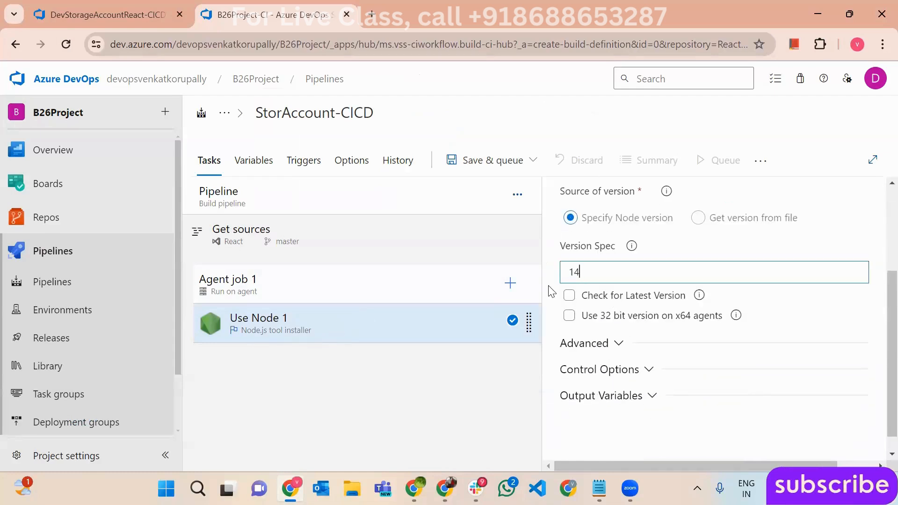
pyautogui.click(472, 367)
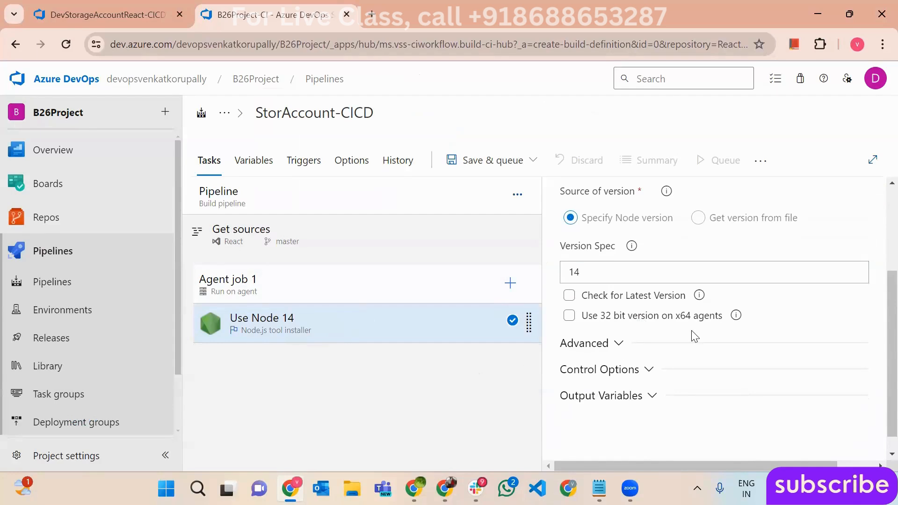
pyautogui.scroll(2, 694, 337)
pyautogui.scroll(-2, 694, 337)
pyautogui.doubleClick(574, 271)
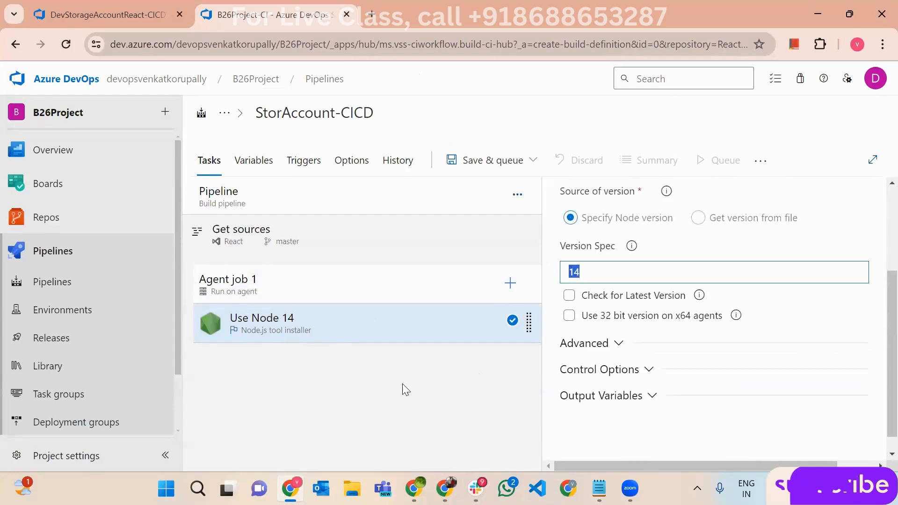
pyautogui.click(403, 384)
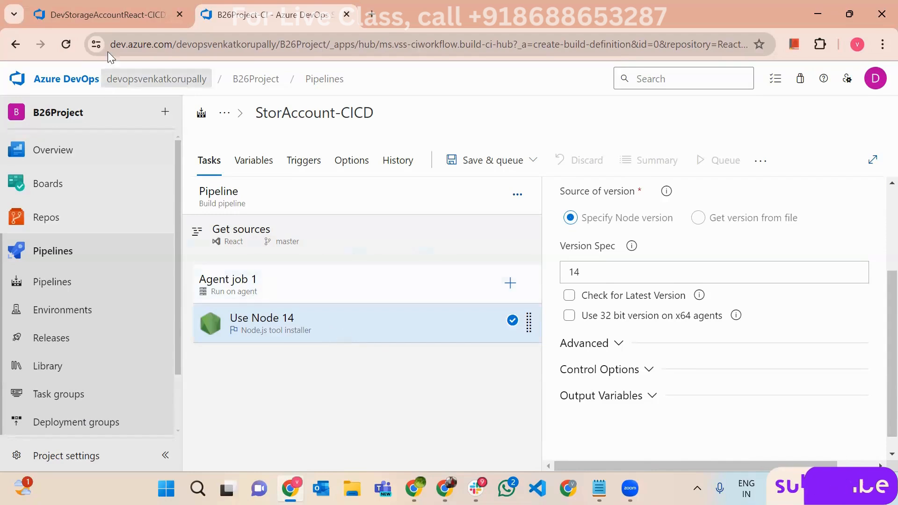
# - Examine the task list of the DevStorageAccountReact-CICD pipeline and recheck the Node version spec in StorAccount-CICD
pyautogui.click(108, 15)
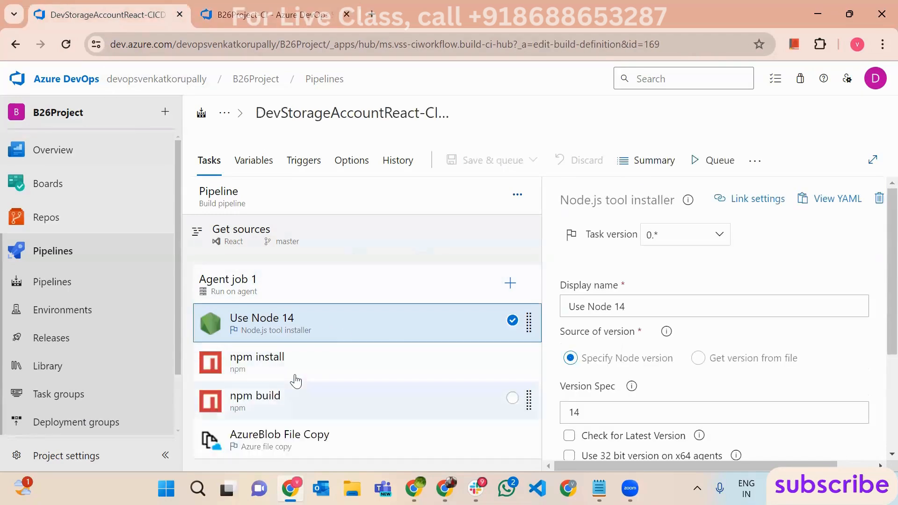
pyautogui.click(277, 15)
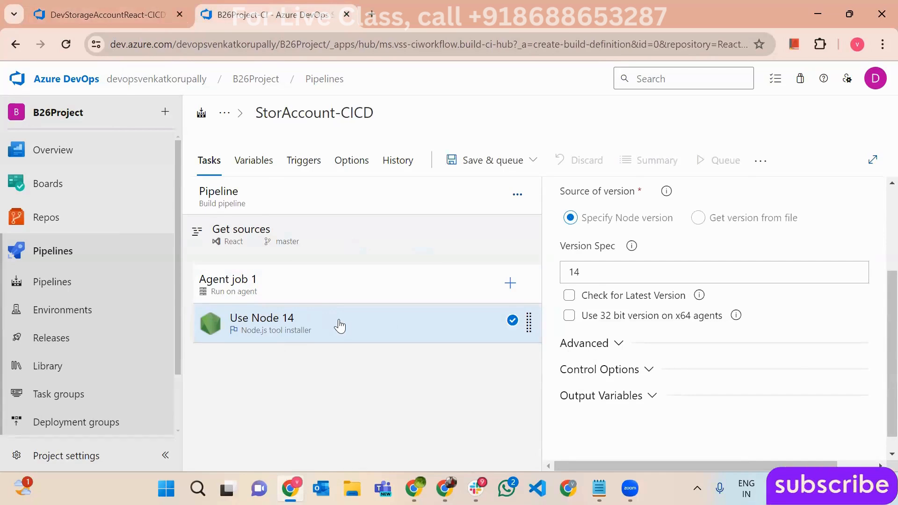
pyautogui.click(585, 270)
pyautogui.doubleClick(585, 270)
# - Find the npm task and add it twice to Agent job 1 after the Node task
pyautogui.click(510, 283)
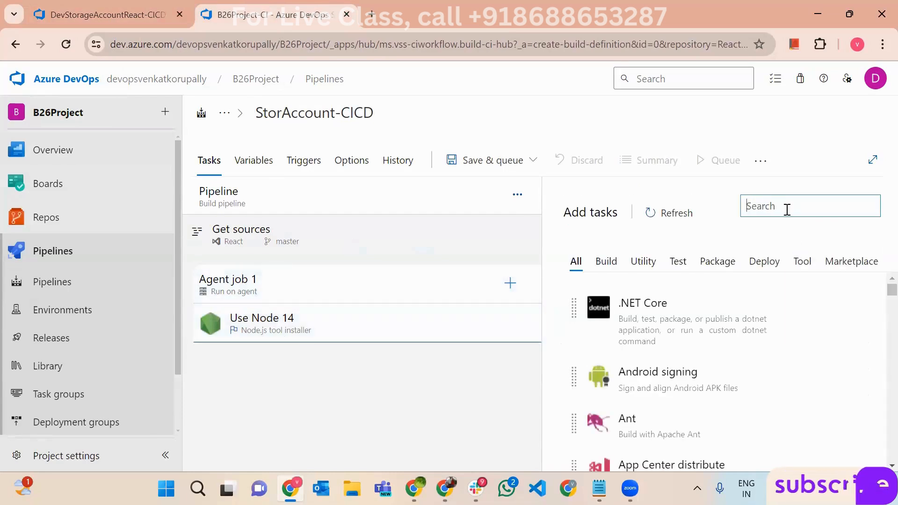
pyautogui.write('npm')
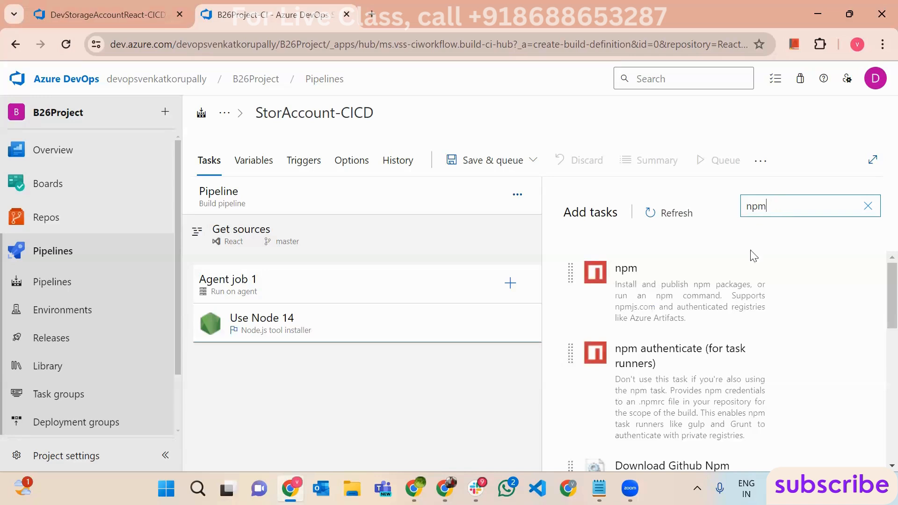
pyautogui.click(797, 354)
pyautogui.click(797, 353)
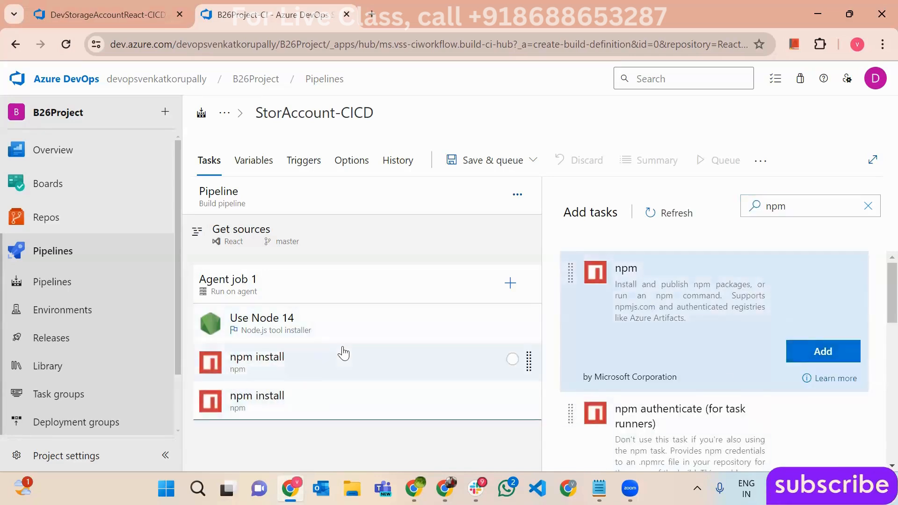
# - Rename the second npm task to npm build and set its command to custom with the arguments "run build"
pyautogui.click(344, 354)
pyautogui.click(347, 403)
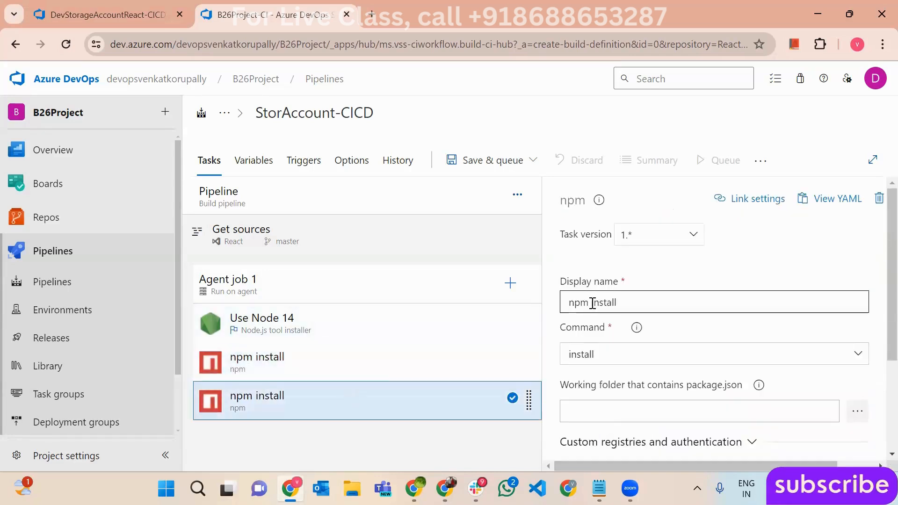
pyautogui.moveTo(591, 302); pyautogui.dragTo(746, 317)
pyautogui.write('build')
pyautogui.scroll(-2, 748, 319)
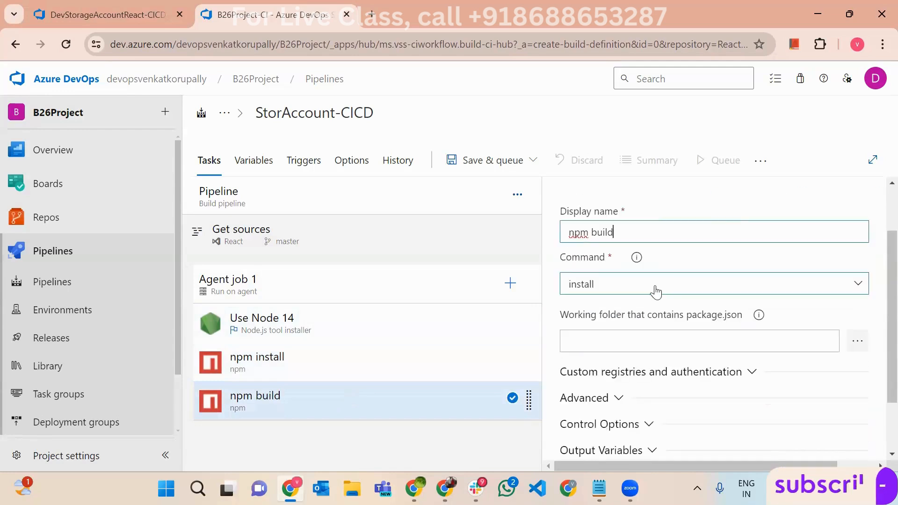
pyautogui.click(655, 283)
pyautogui.click(620, 368)
pyautogui.scroll(-2, 657, 354)
pyautogui.click(633, 327)
pyautogui.write('run build')
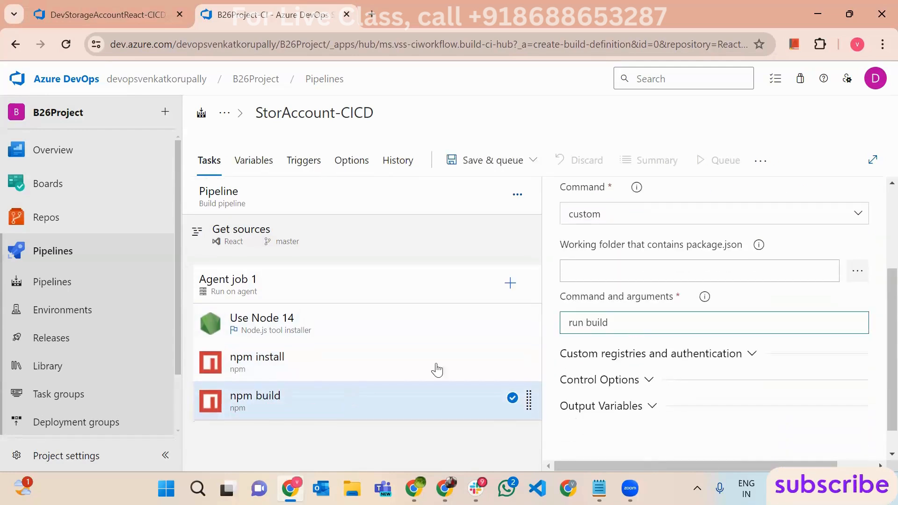
# - Review the Node and npm install tasks, and check the AzureBlob File Copy task in the DevStorageAccountReact pipeline
pyautogui.click(380, 370)
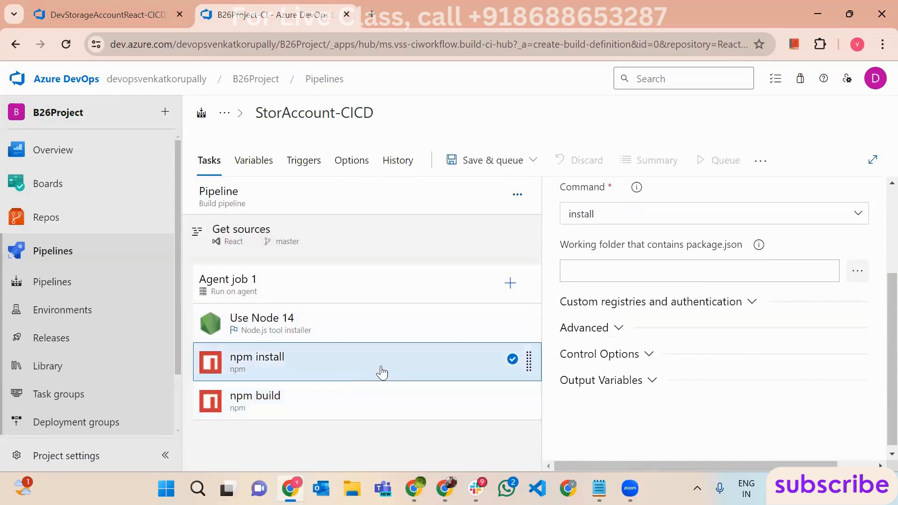
pyautogui.click(341, 325)
pyautogui.click(336, 361)
pyautogui.click(104, 15)
pyautogui.click(327, 428)
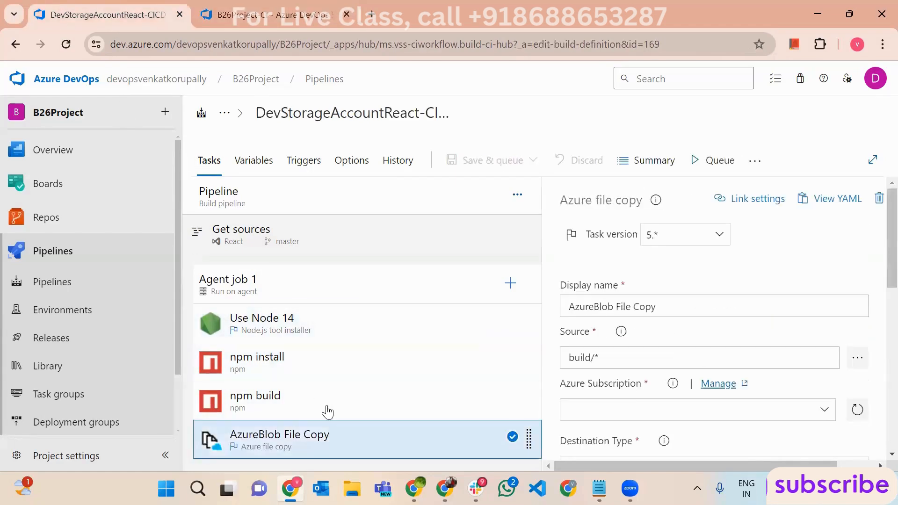
# - Search the tasks for "azure blob" and add an Azure file copy task to Agent job 1 of StorAccount-CICD
pyautogui.click(286, 16)
pyautogui.click(510, 283)
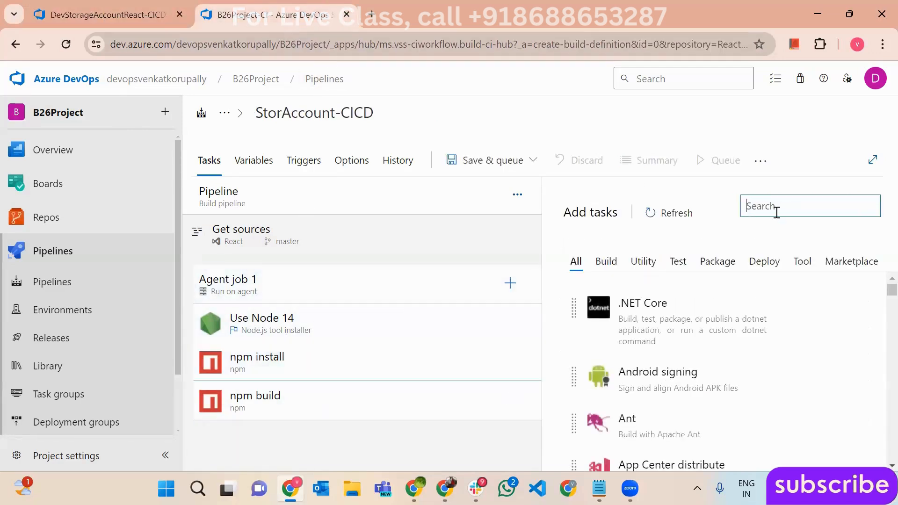
pyautogui.write('azure blob')
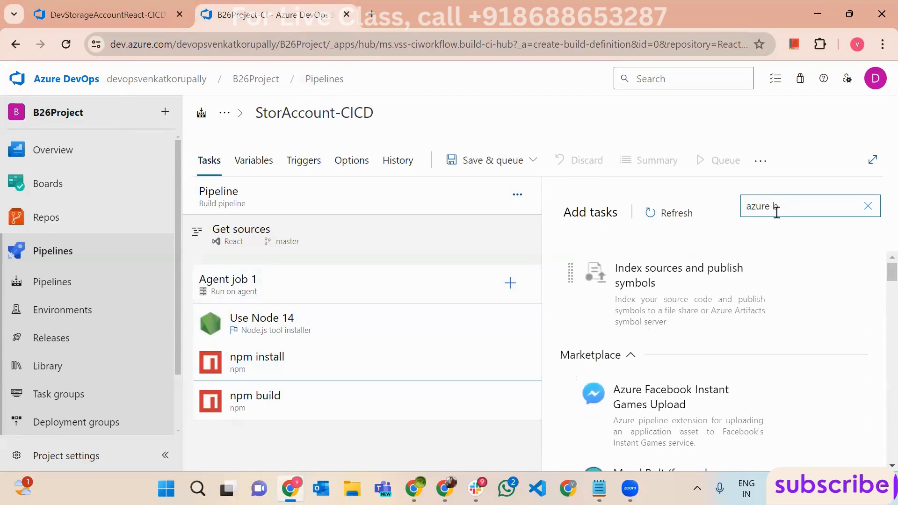
pyautogui.moveTo(731, 295)
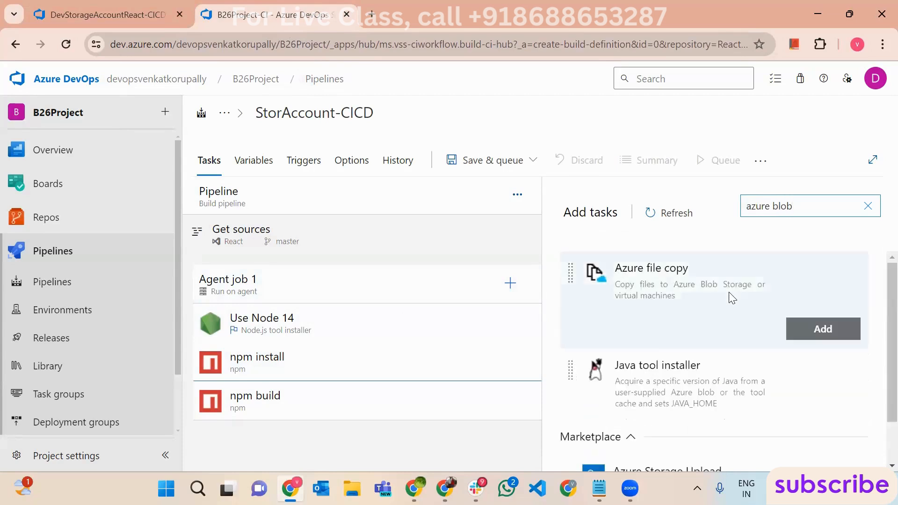
pyautogui.click(823, 329)
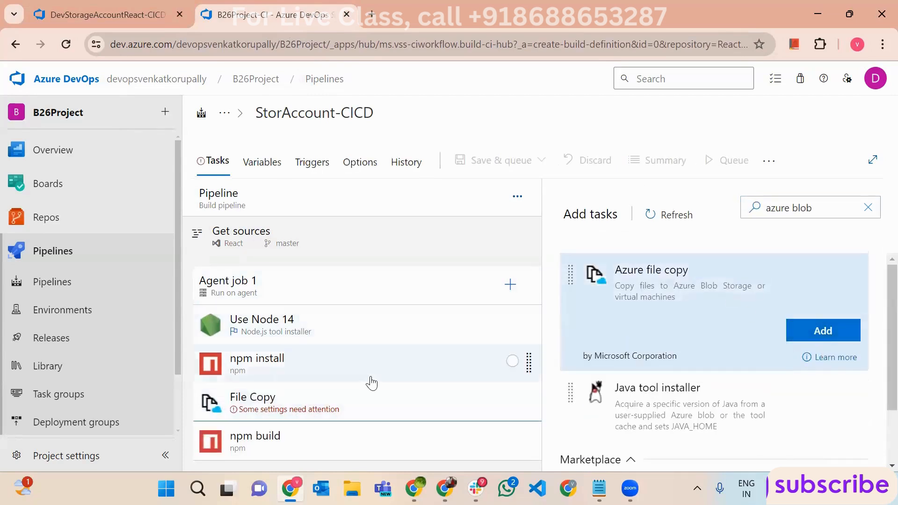
# - Move the File Copy task below npm build and set its source to build/*, copied from the DevStorageAccountReact pipeline
pyautogui.moveTo(285, 407); pyautogui.dragTo(286, 456)
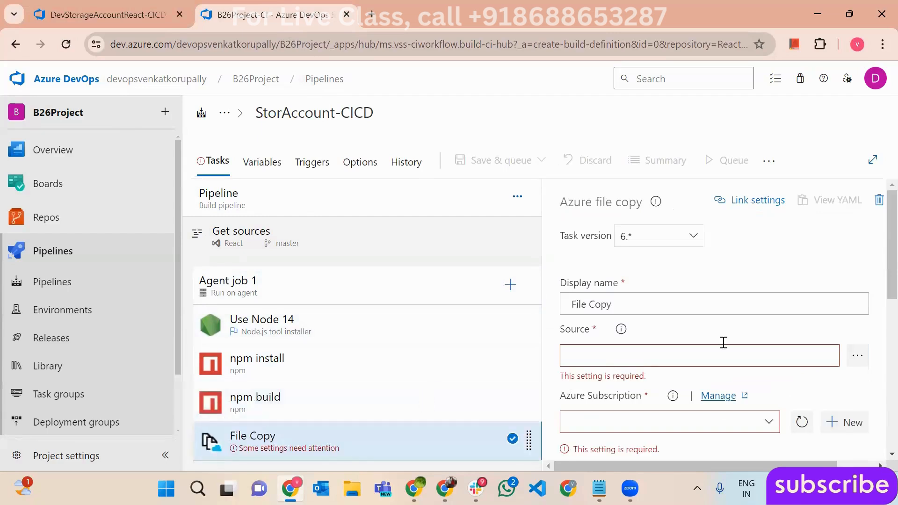
pyautogui.scroll(-2, 722, 343)
pyautogui.click(861, 292)
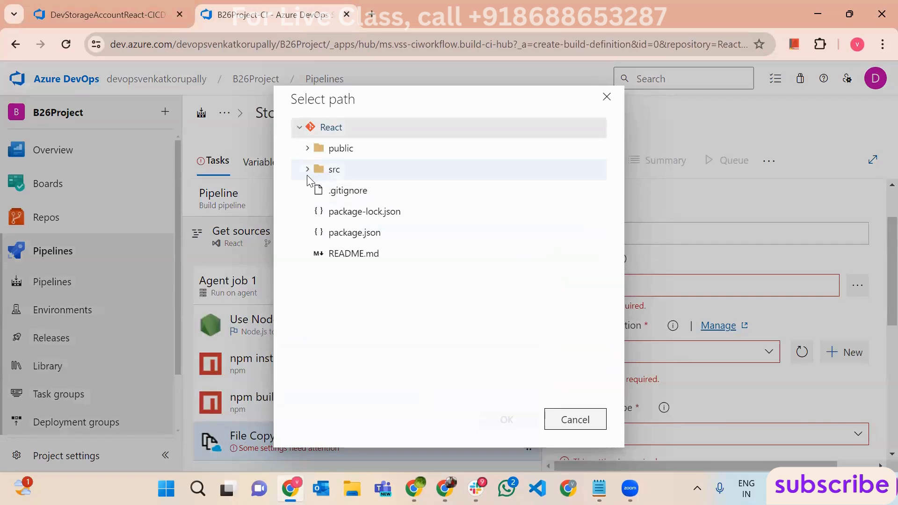
pyautogui.click(585, 419)
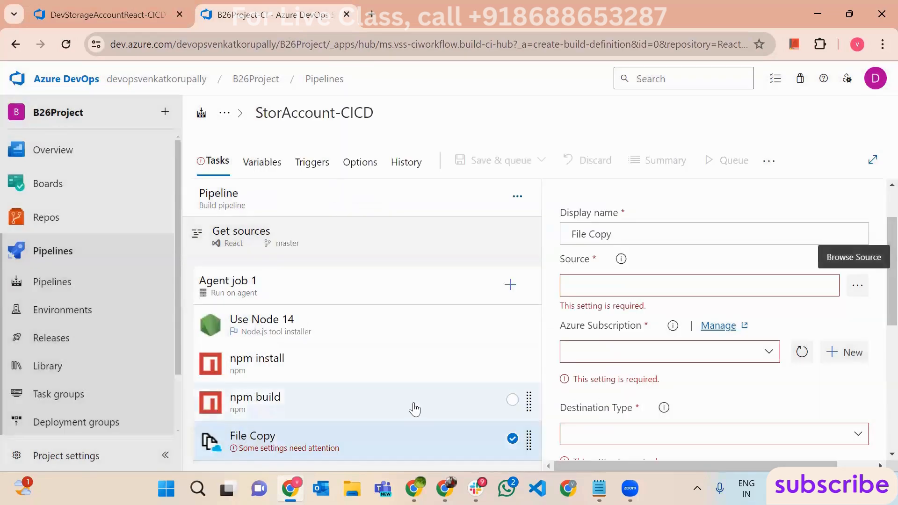
pyautogui.click(112, 15)
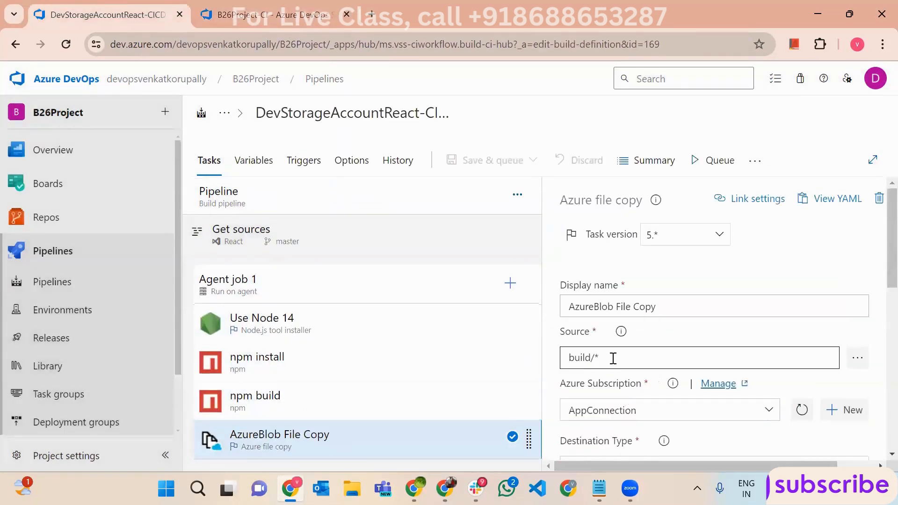
pyautogui.moveTo(611, 357); pyautogui.dragTo(562, 372)
pyautogui.hotkey('ctrl', 'c')
pyautogui.hotkey('ctrl', 'Tab')
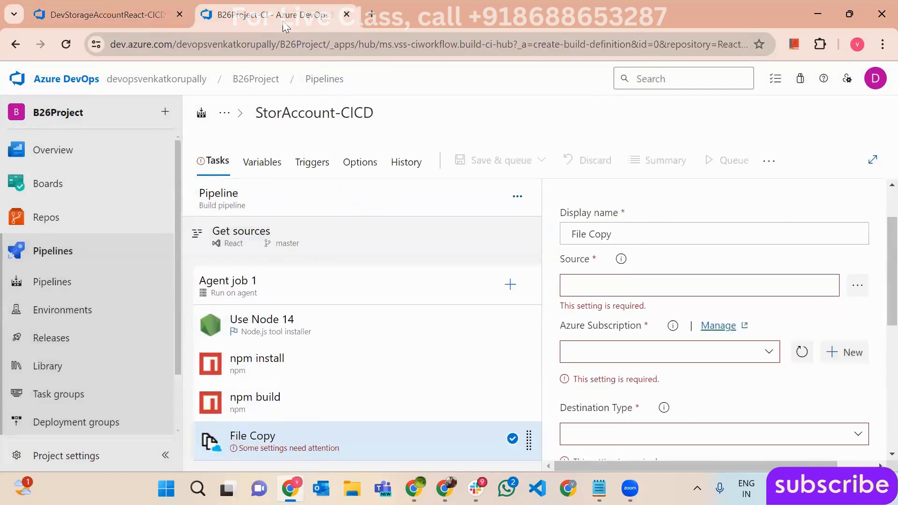
pyautogui.click(611, 287)
pyautogui.hotkey('ctrl', 'v')
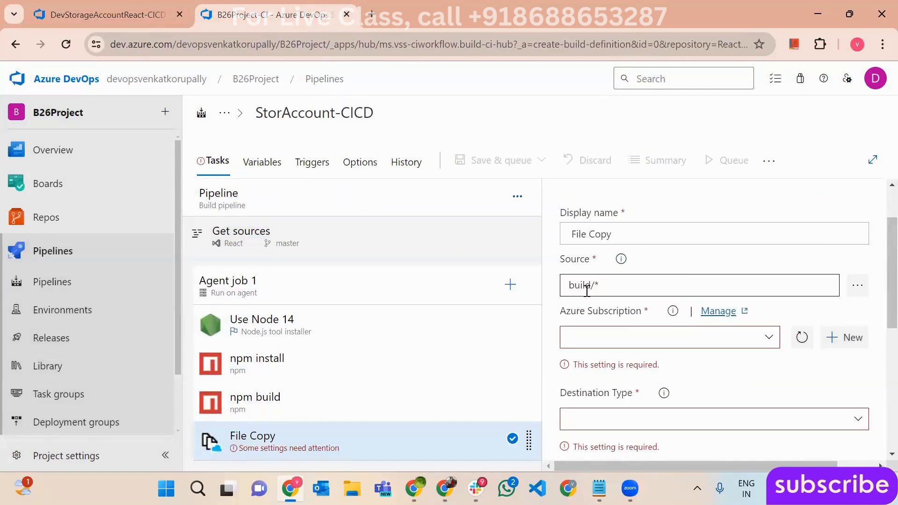
# - Review the Node, npm install and npm build tasks, and look at the project's build folder in VS Code
pyautogui.click(280, 399)
pyautogui.click(296, 333)
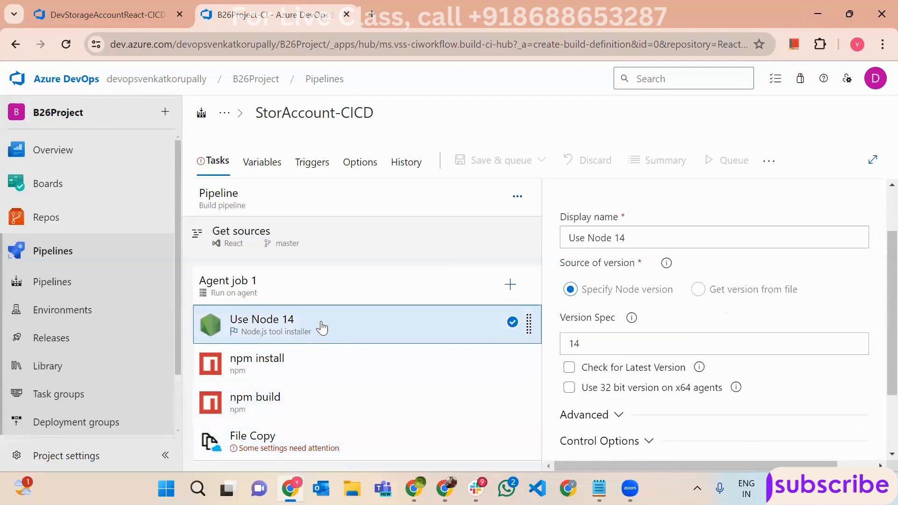
pyautogui.click(322, 374)
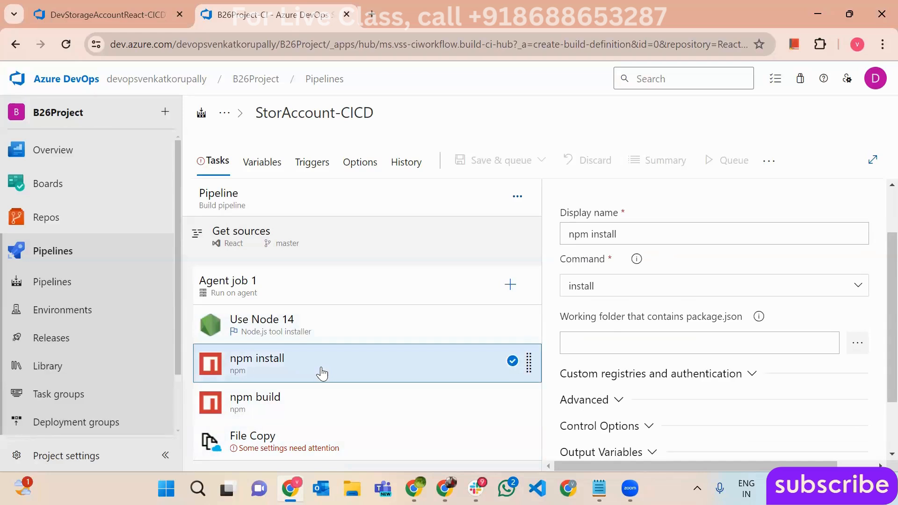
pyautogui.click(322, 397)
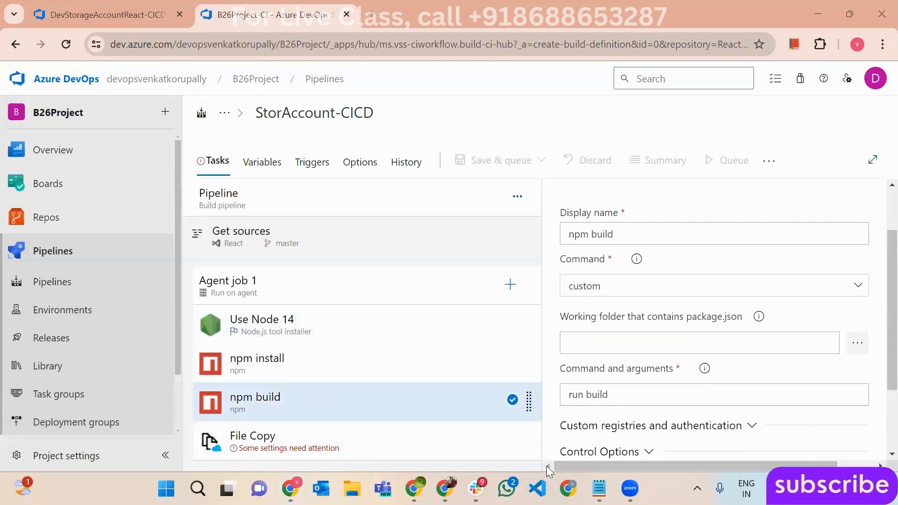
pyautogui.click(538, 488)
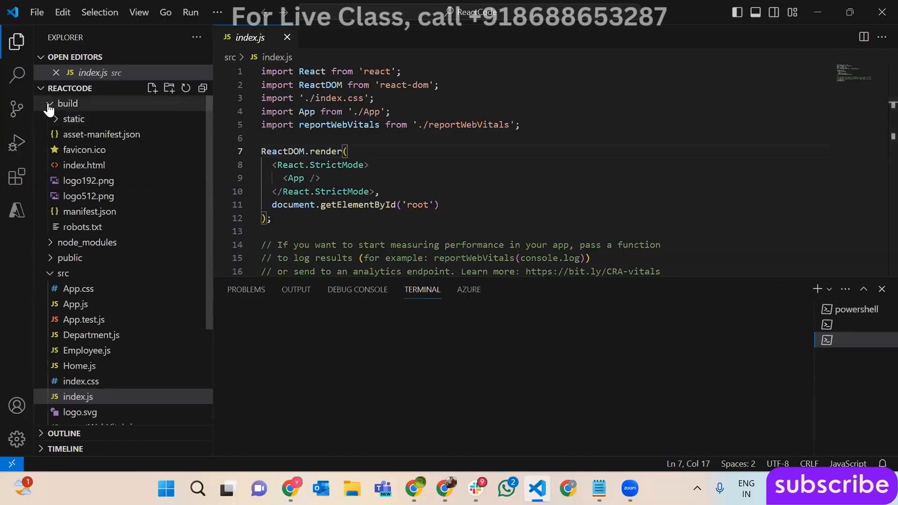
pyautogui.click(49, 104)
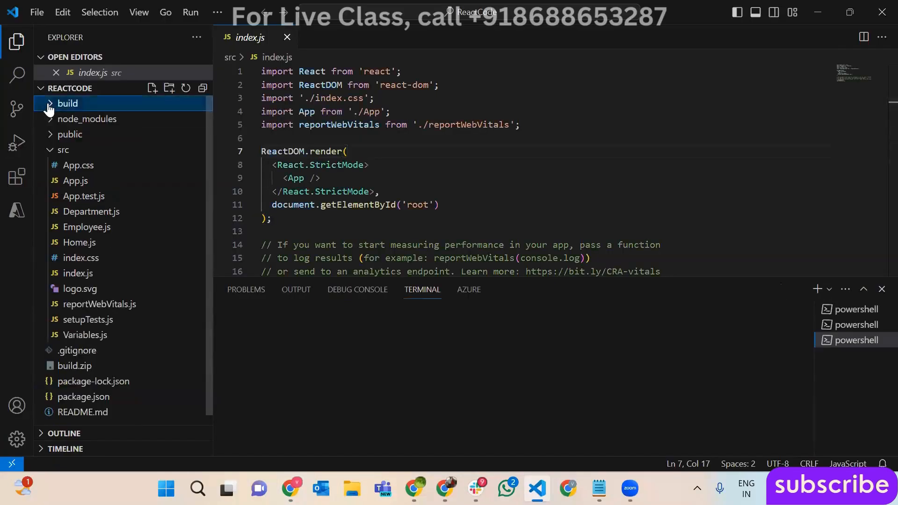
pyautogui.click(822, 15)
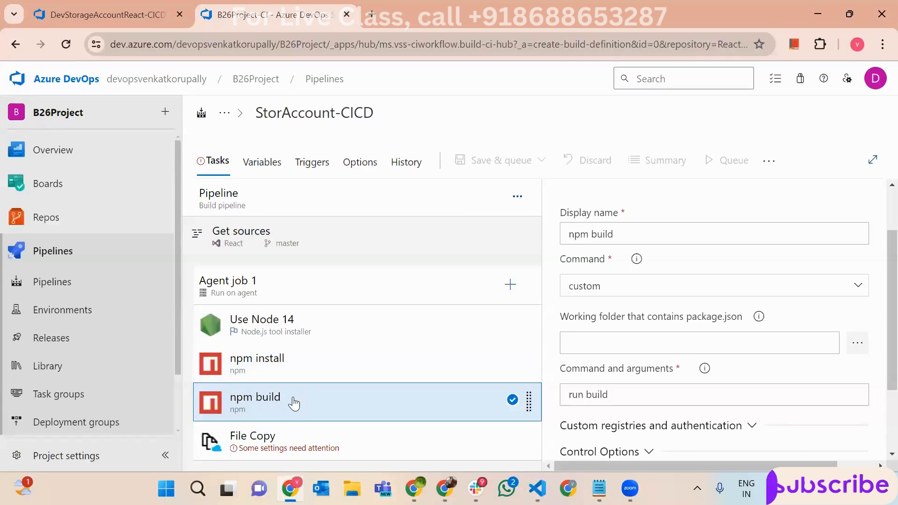
# - Choose AppConnection as the Azure subscription of the File Copy task
pyautogui.click(290, 440)
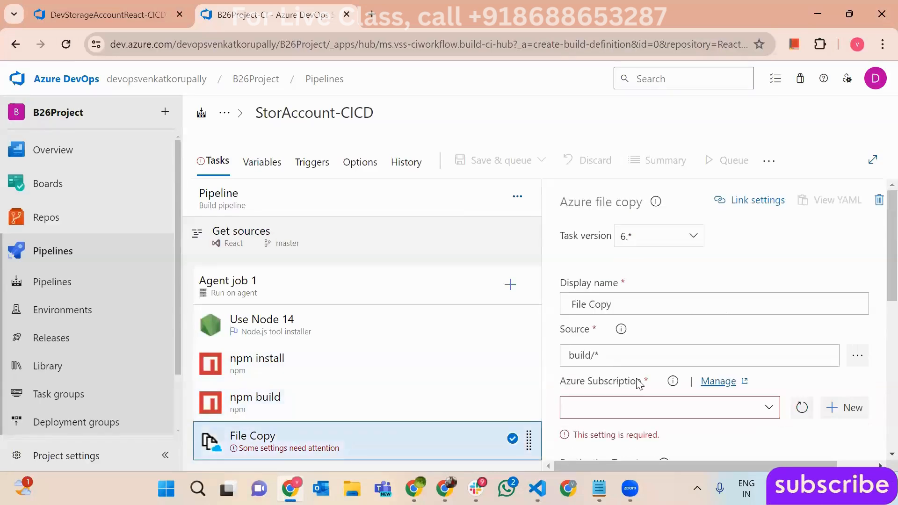
pyautogui.scroll(-1, 638, 384)
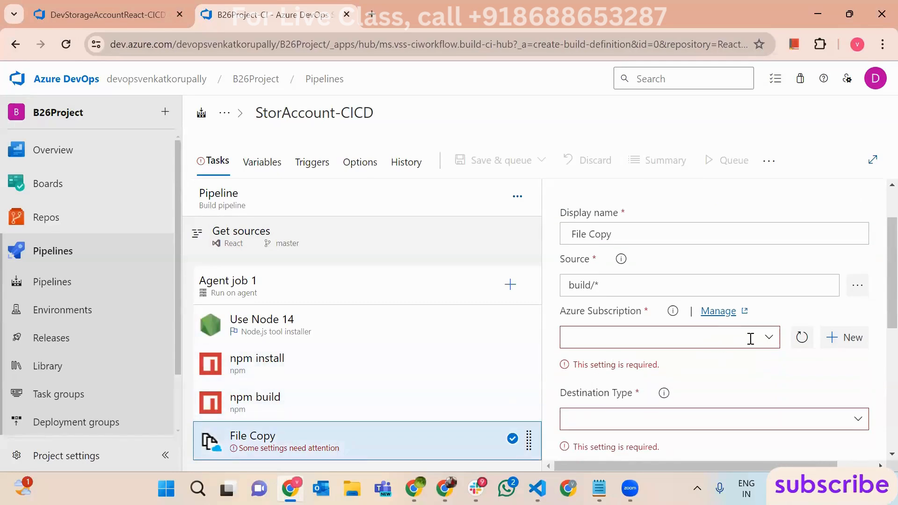
pyautogui.click(772, 342)
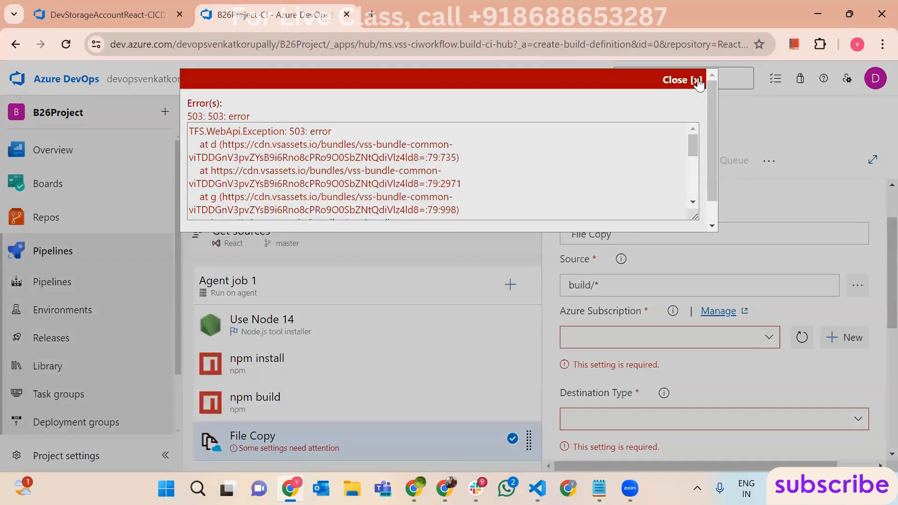
pyautogui.click(684, 80)
pyautogui.click(767, 336)
pyautogui.click(633, 288)
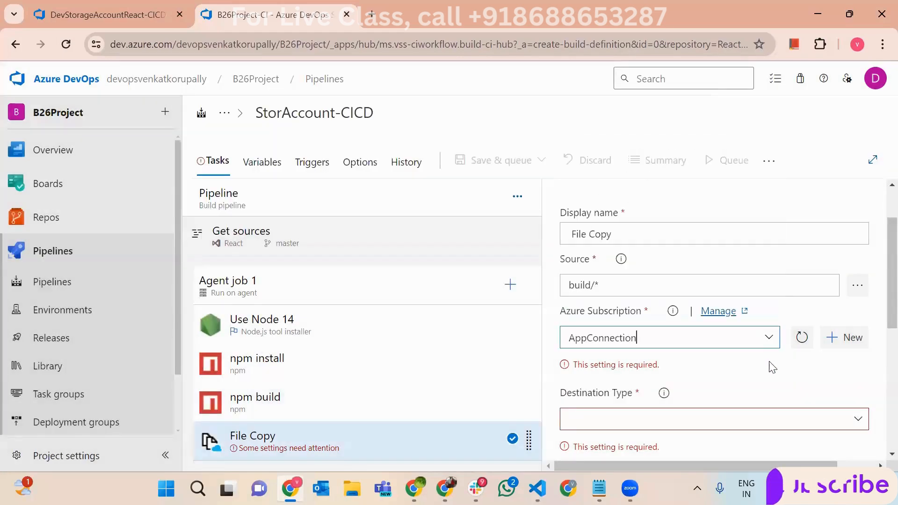
# - Set the file copy task's destination type to Azure Blob and its RM storage account to storageacc98712334
pyautogui.scroll(-3, 812, 357)
pyautogui.click(860, 254)
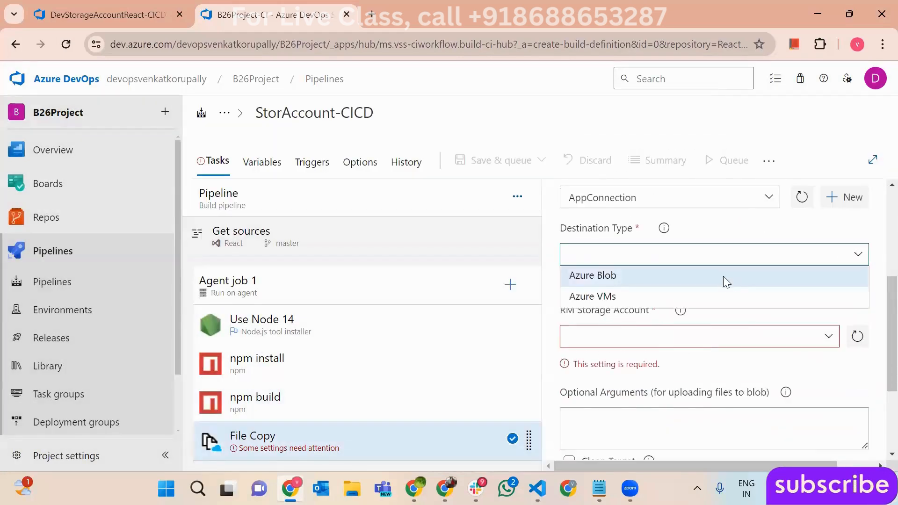
pyautogui.click(723, 276)
pyautogui.click(827, 317)
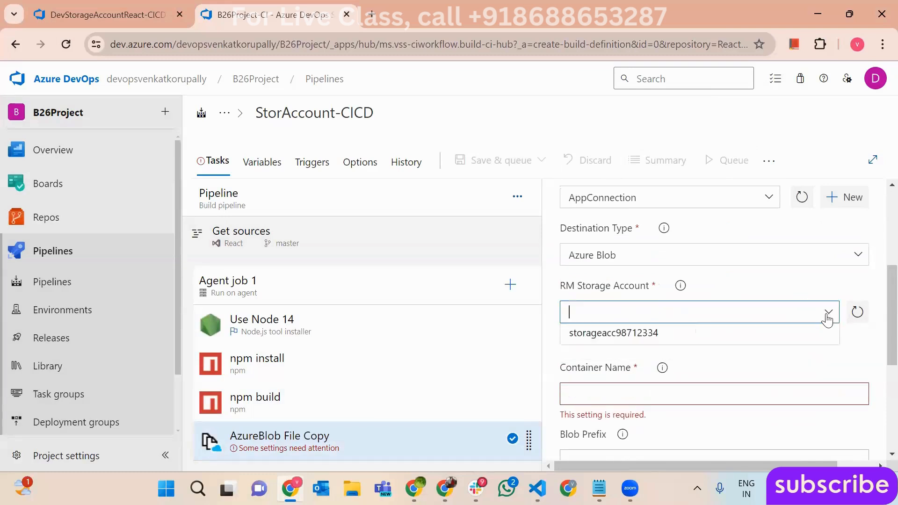
pyautogui.click(709, 332)
pyautogui.scroll(-2, 710, 337)
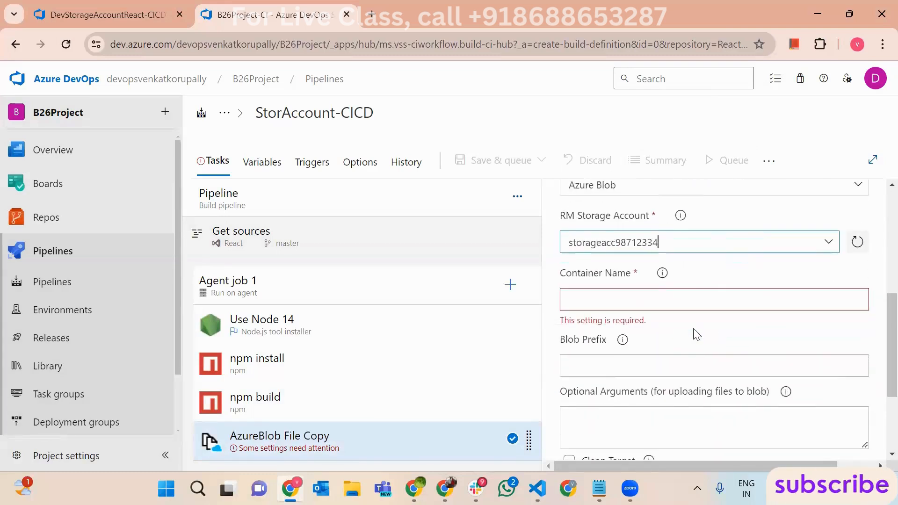
# - Examine the file copy task's build/* source and compare it with the project's build folder in VS Code
pyautogui.scroll(3, 672, 294)
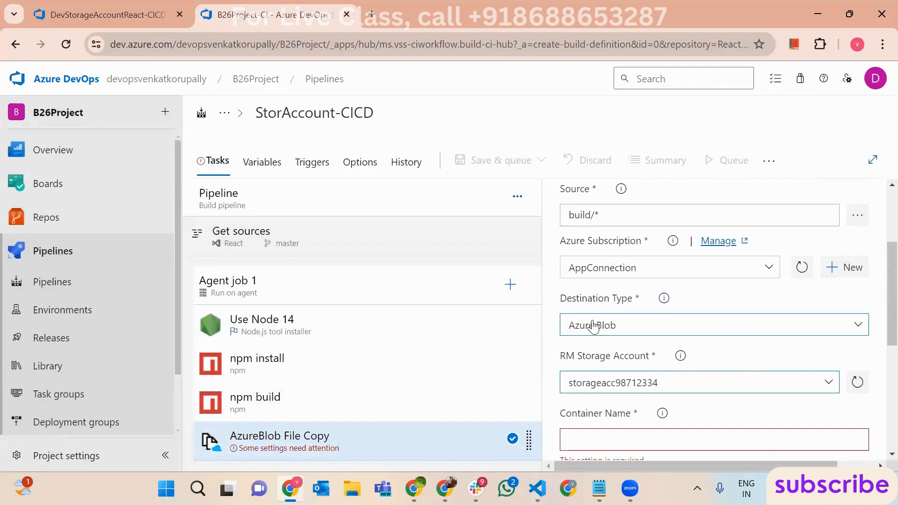
pyautogui.scroll(1, 596, 325)
pyautogui.click(599, 285)
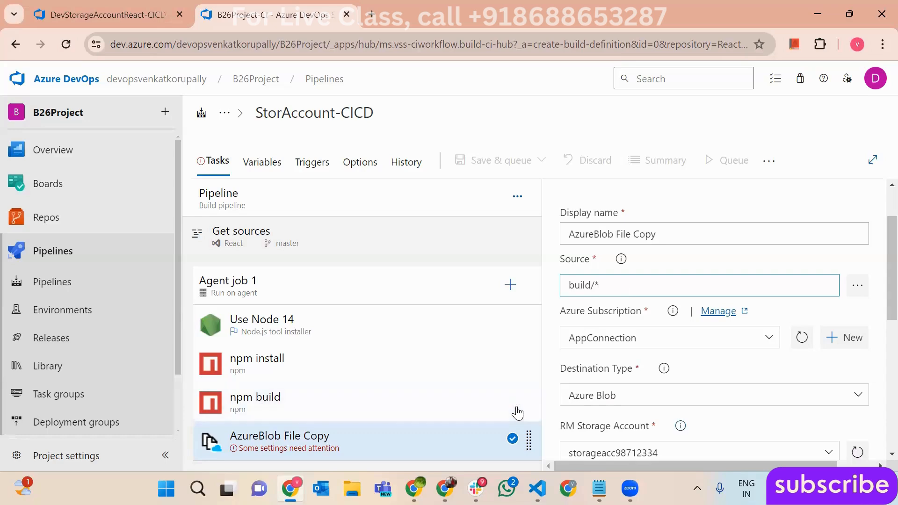
pyautogui.click(538, 488)
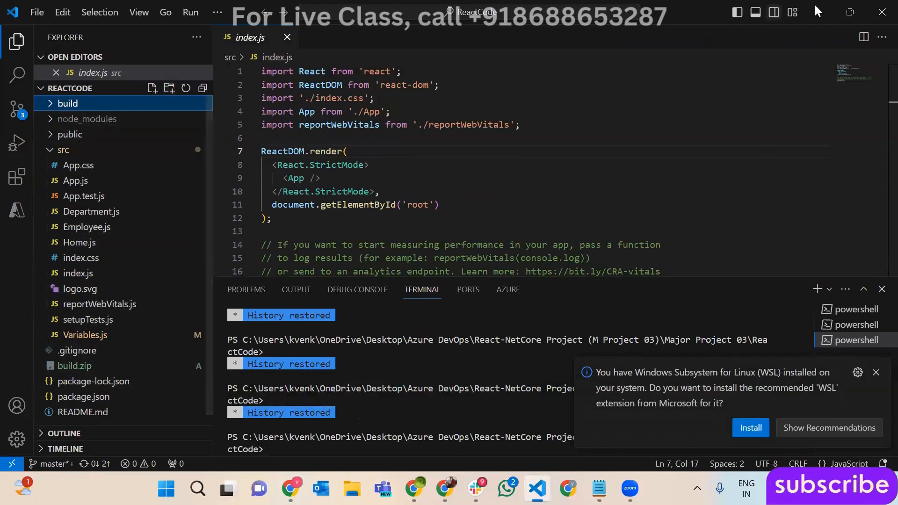
pyautogui.hotkey('alt', 'Tab')
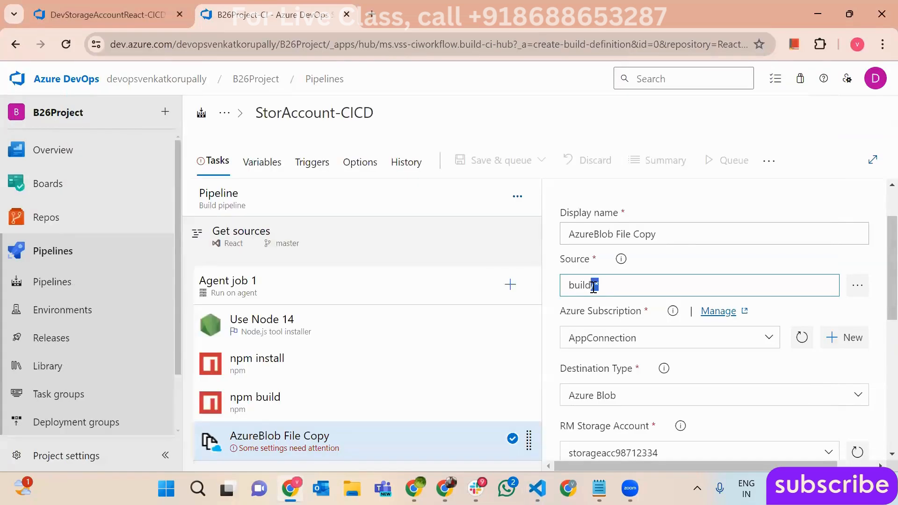
pyautogui.moveTo(592, 288); pyautogui.dragTo(569, 288)
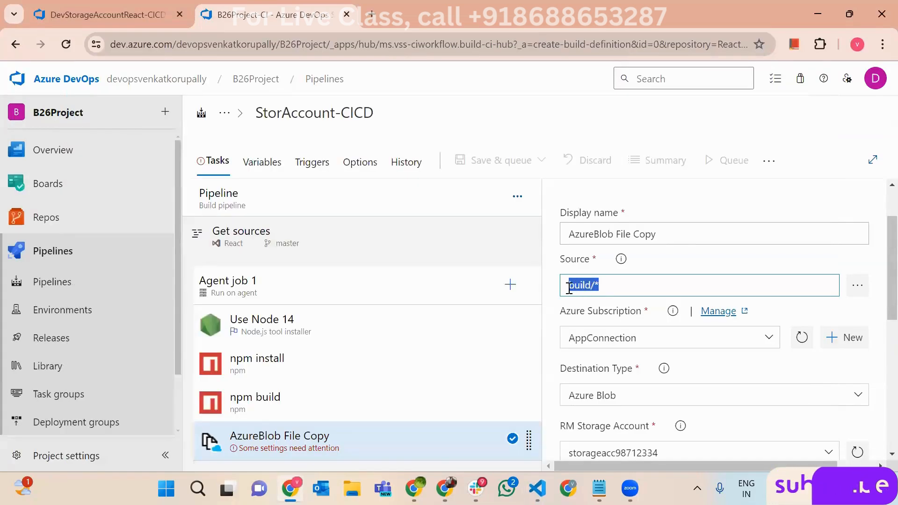
pyautogui.click(672, 290)
pyautogui.moveTo(672, 290)
pyautogui.mouseDown()
pyautogui.moveTo(561, 287)
pyautogui.moveTo(673, 279)
pyautogui.mouseUp()
pyautogui.click(622, 291)
pyautogui.click(673, 279)
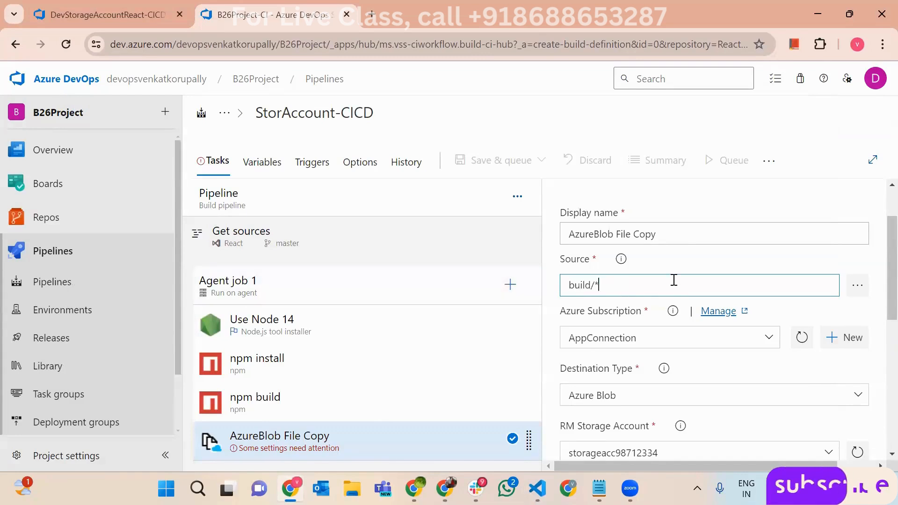
# - Check the storage account's containers in the Azure portal and set the file copy task's container name to $web
pyautogui.scroll(-3, 627, 301)
pyautogui.scroll(-2, 594, 262)
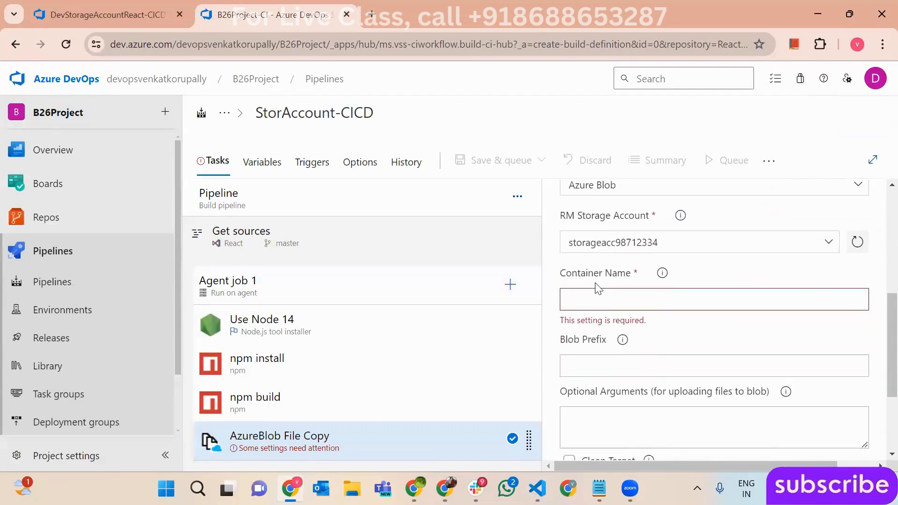
pyautogui.click(829, 243)
pyautogui.click(695, 265)
pyautogui.click(680, 304)
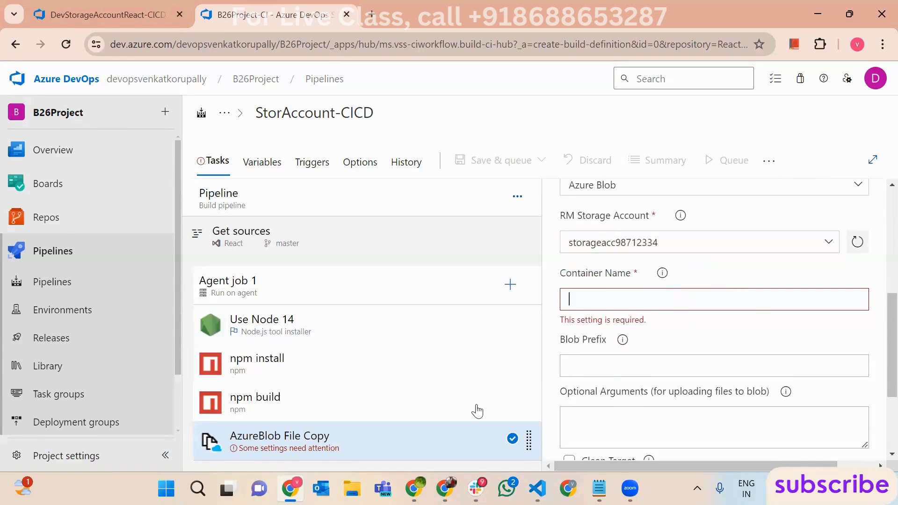
pyautogui.hotkey('alt', 'Tab')
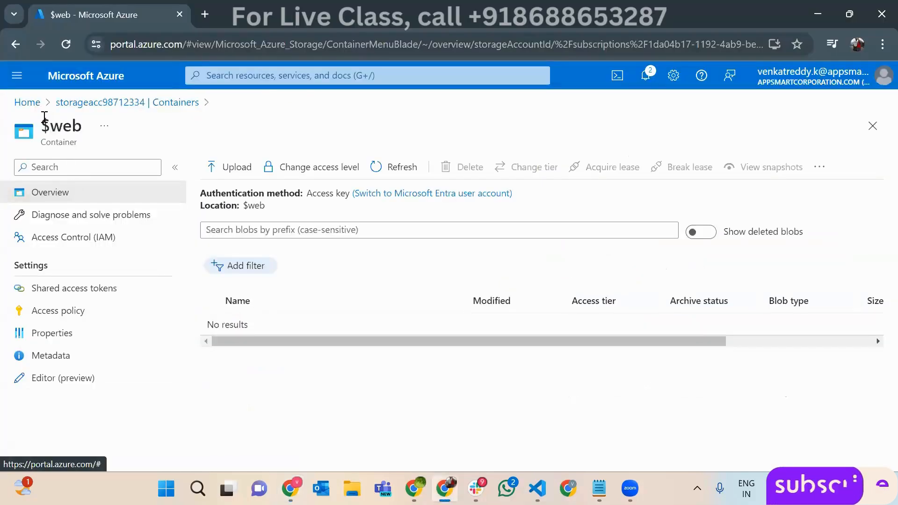
pyautogui.moveTo(42, 123); pyautogui.dragTo(79, 132)
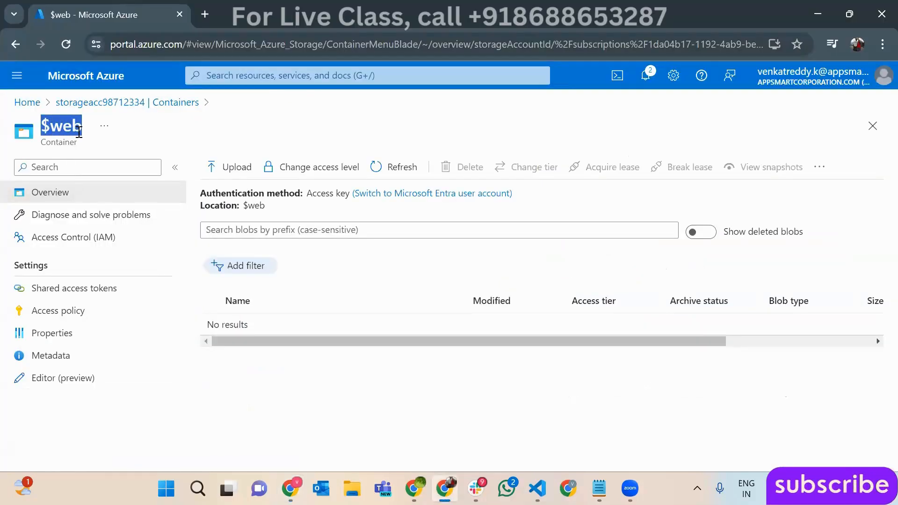
pyautogui.click(164, 102)
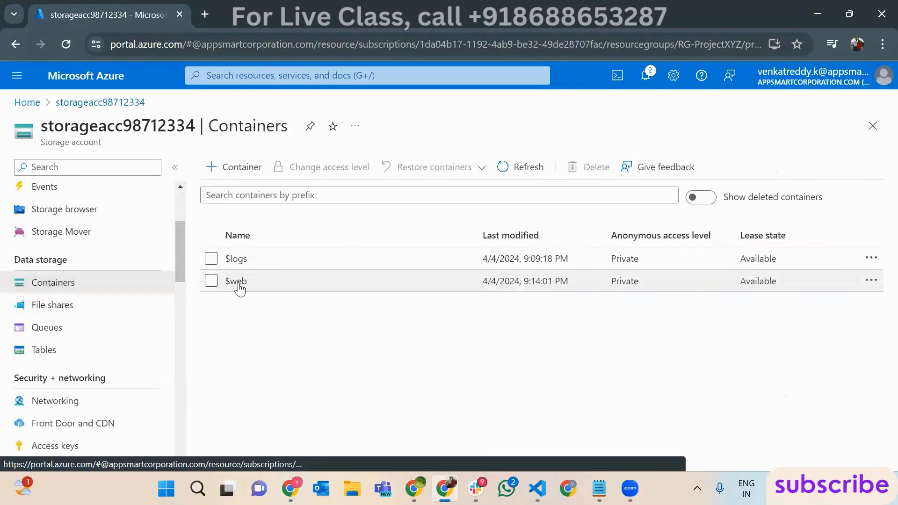
pyautogui.hotkey('alt', 'Tab')
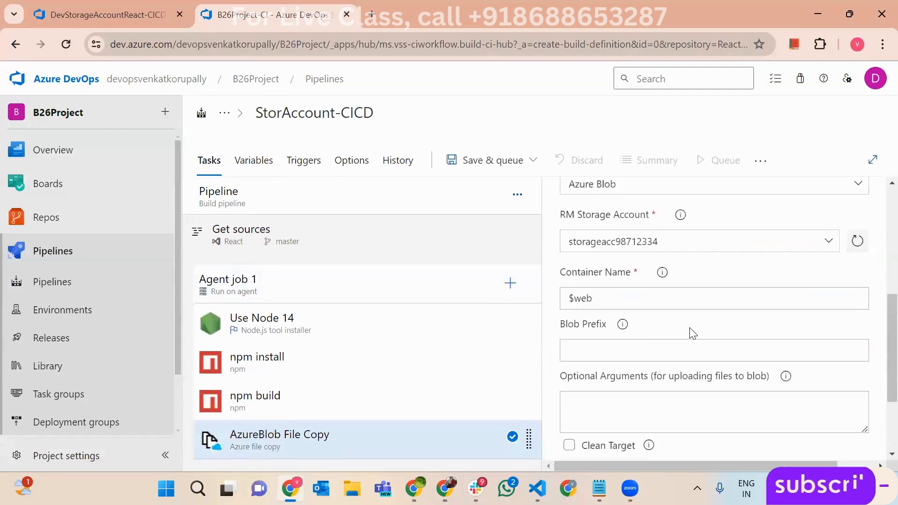
# - Review the completed AzureBlob File Copy settings along with the Node and npm build tasks of StorAccount-CICD
pyautogui.scroll(5, 691, 331)
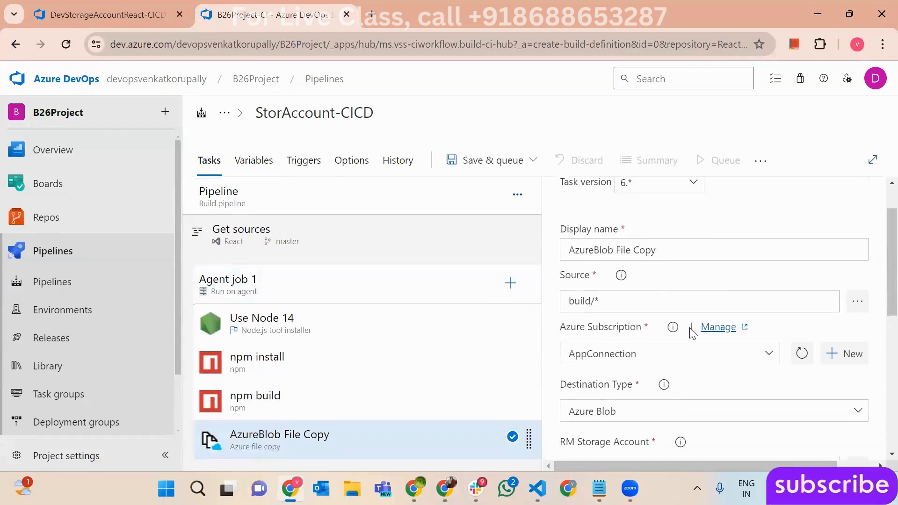
pyautogui.scroll(-3, 691, 332)
pyautogui.scroll(3, 691, 331)
pyautogui.click(311, 323)
pyautogui.click(333, 399)
pyautogui.click(341, 437)
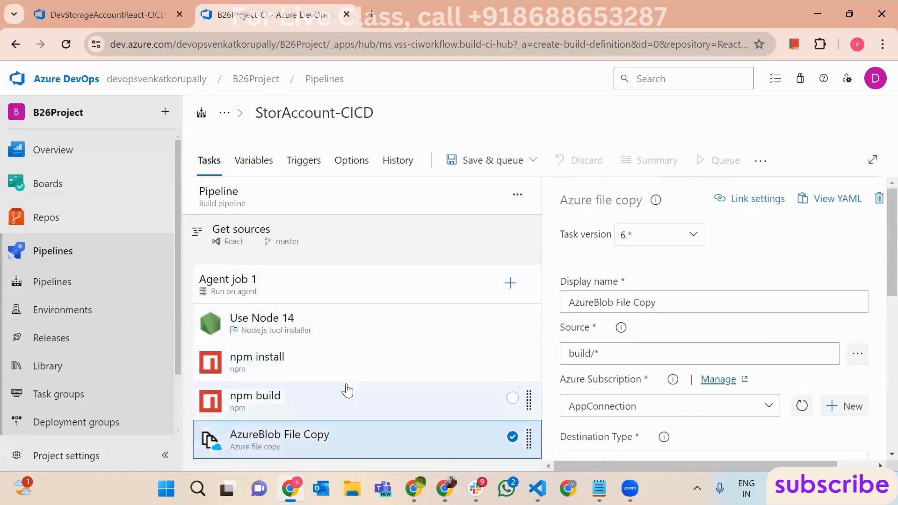
pyautogui.click(341, 330)
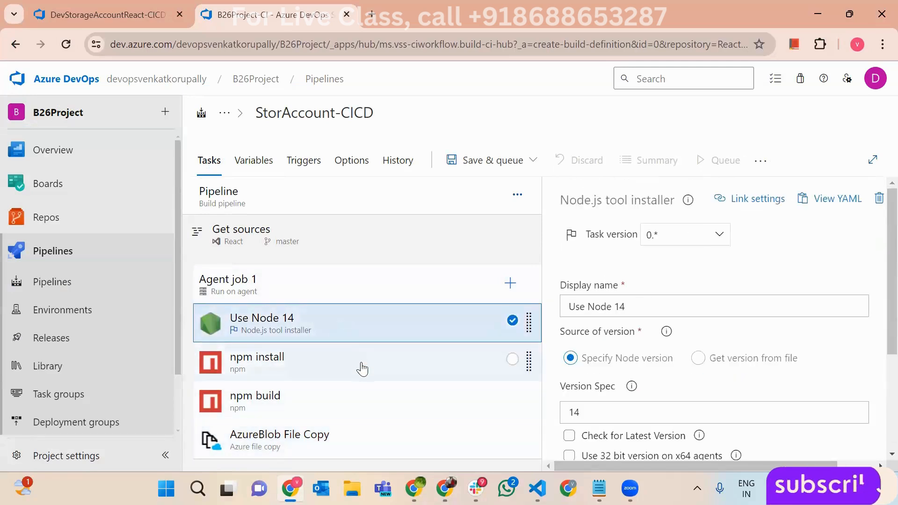
pyautogui.click(365, 428)
pyautogui.click(675, 303)
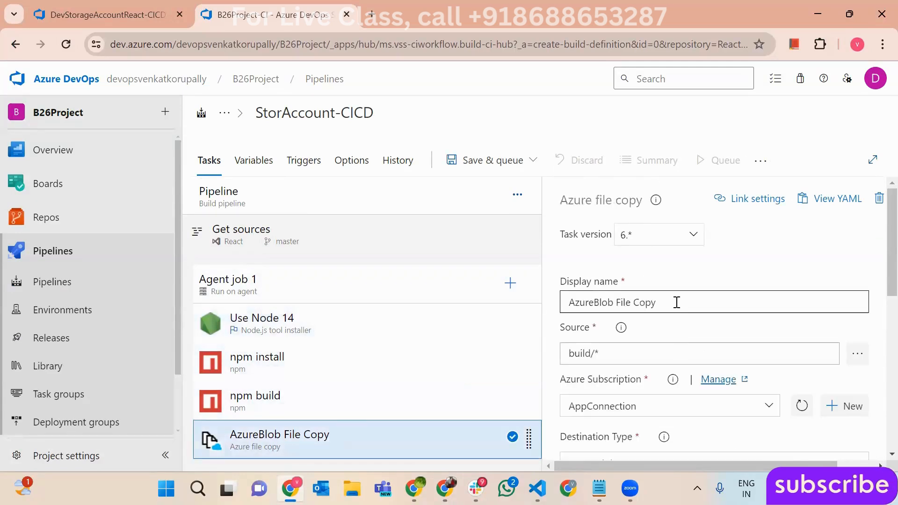
# - Review the AzureBlob File Copy task's display name and container name in StorAccount-CICD
pyautogui.tripleClick(615, 295)
pyautogui.click(618, 306)
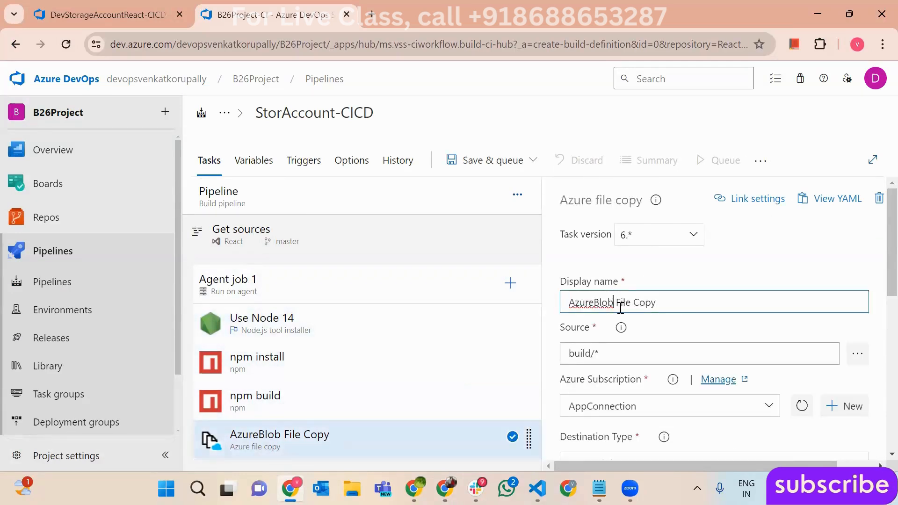
pyautogui.moveTo(692, 310); pyautogui.dragTo(563, 328)
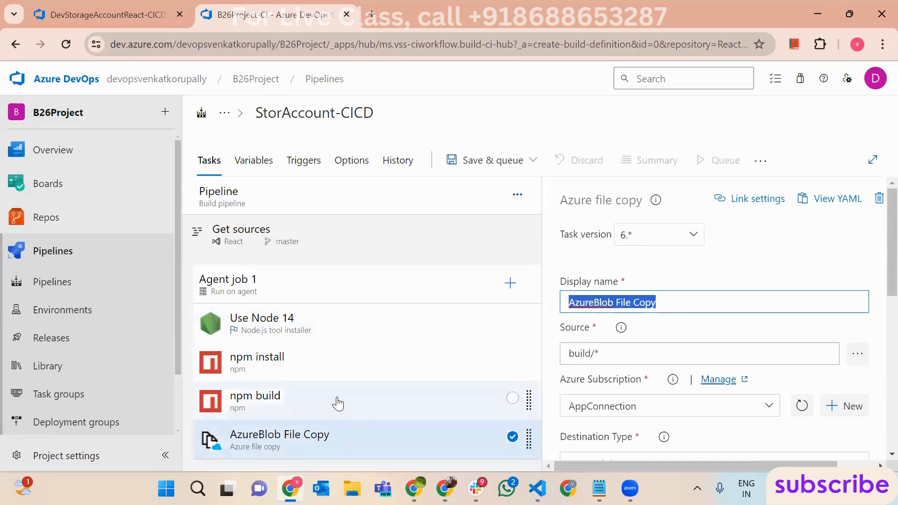
pyautogui.click(323, 402)
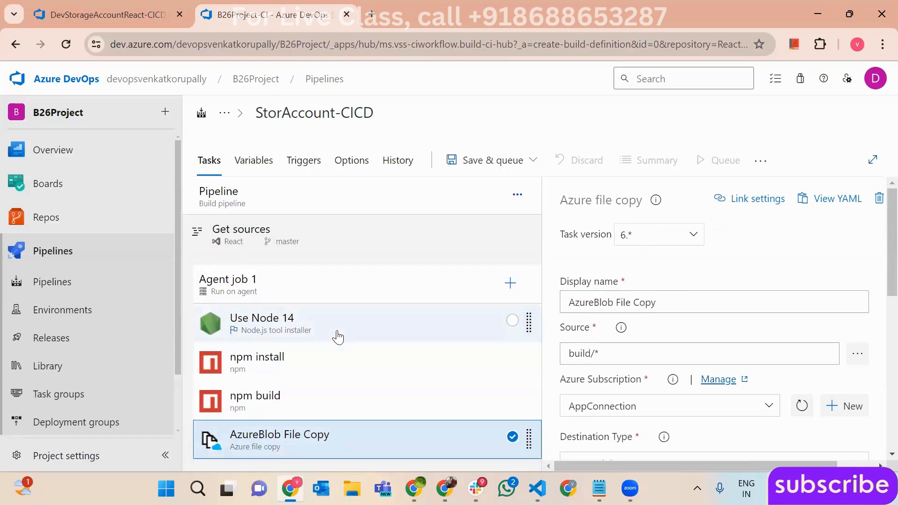
pyautogui.moveTo(601, 354); pyautogui.dragTo(570, 359)
pyautogui.scroll(-4, 601, 370)
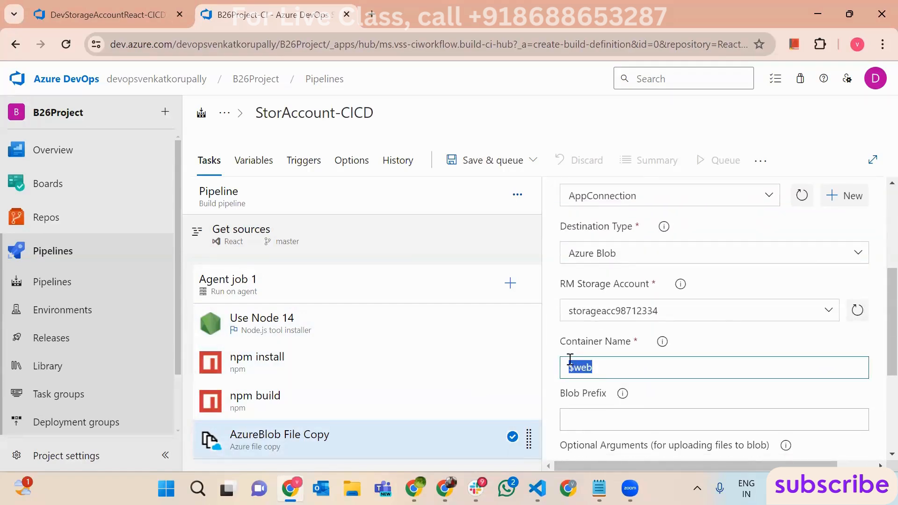
pyautogui.click(497, 411)
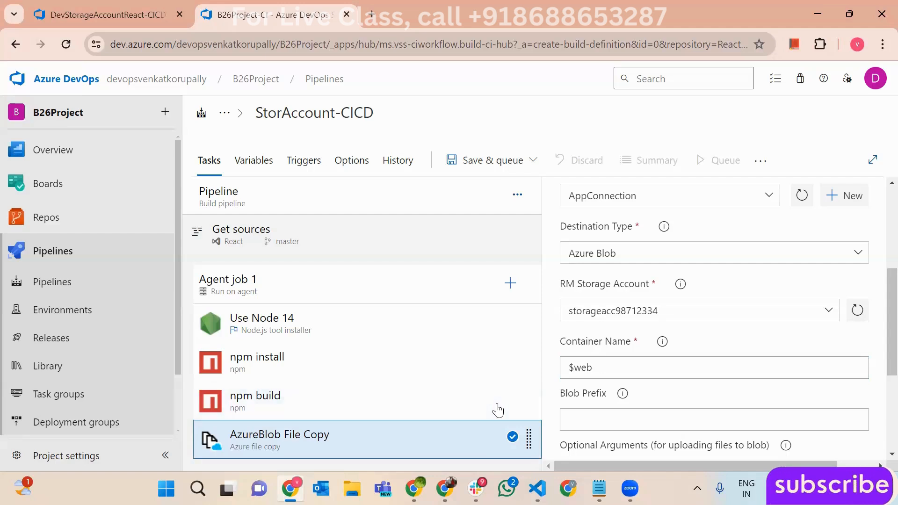
pyautogui.hotkey('alt', 'Tab')
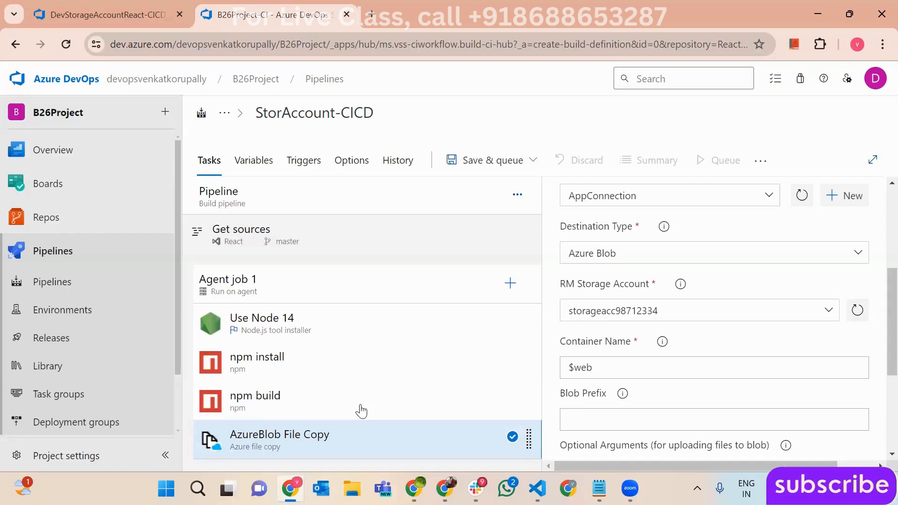
# - Check the file copy task's destination type options, keep Azure Blob, and review the remaining blob settings
pyautogui.click(656, 259)
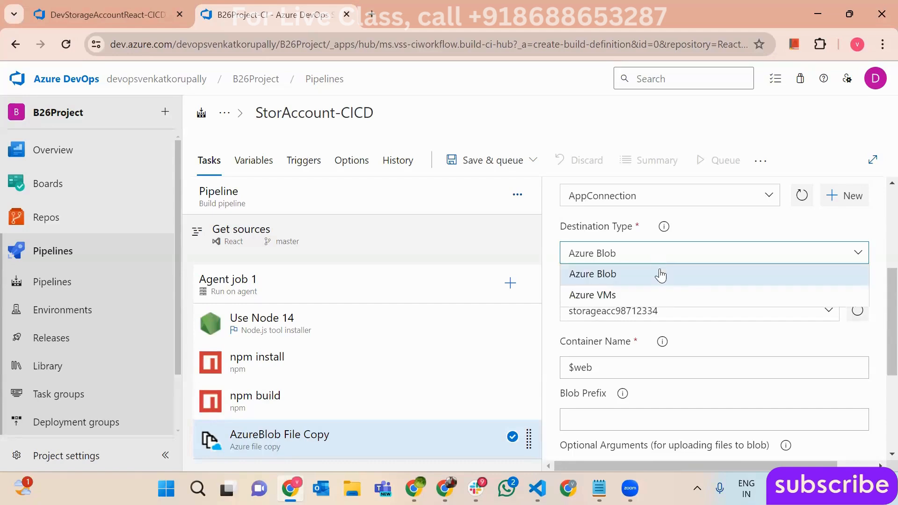
pyautogui.click(625, 281)
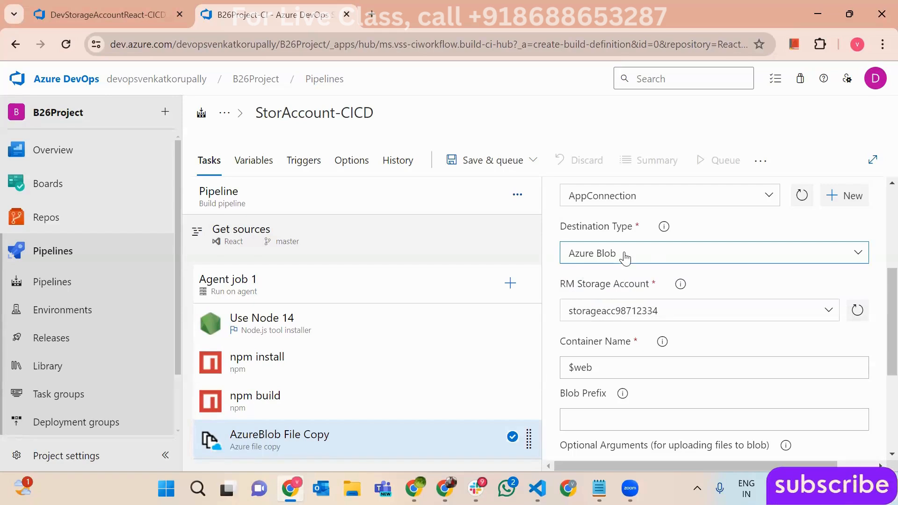
pyautogui.click(625, 256)
pyautogui.click(625, 257)
pyautogui.scroll(1, 625, 257)
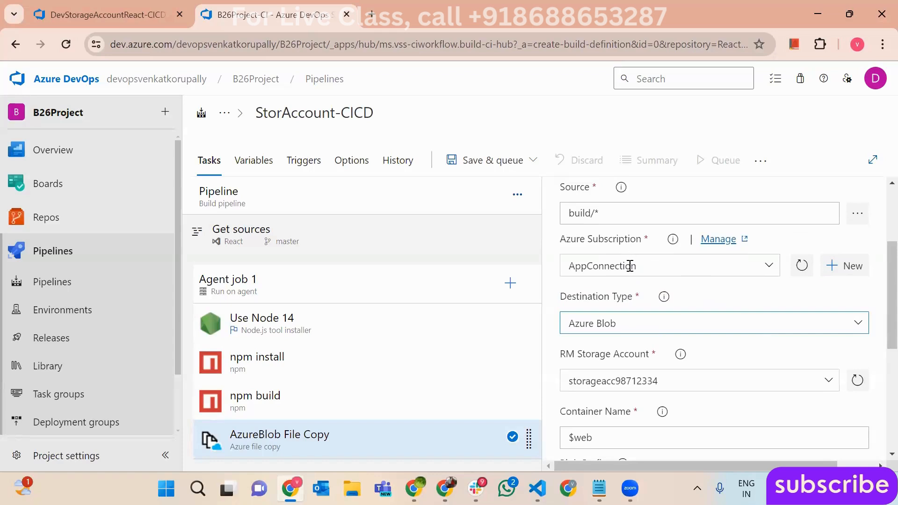
pyautogui.scroll(-1, 647, 301)
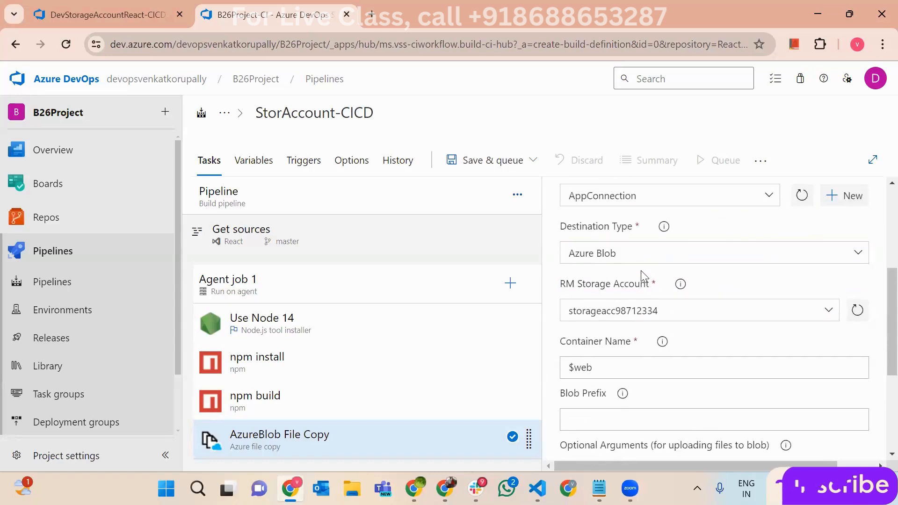
pyautogui.scroll(-1, 641, 270)
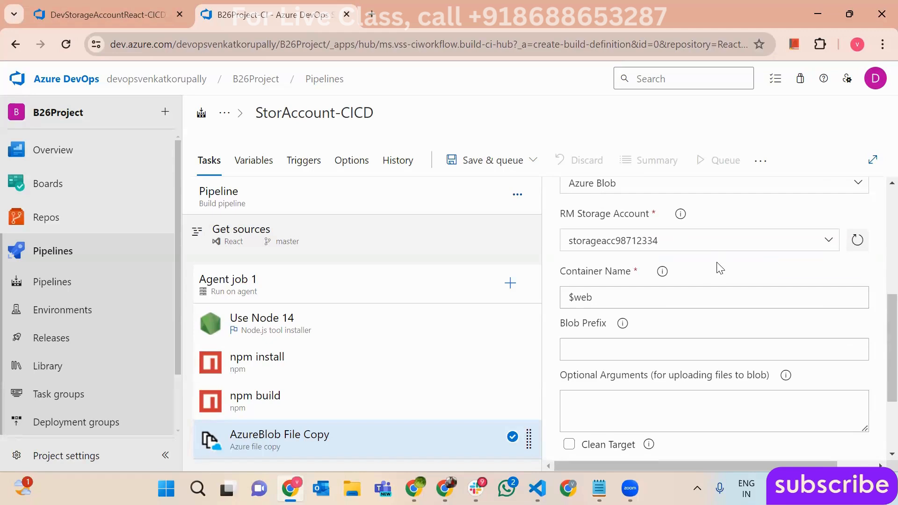
pyautogui.scroll(-1, 715, 283)
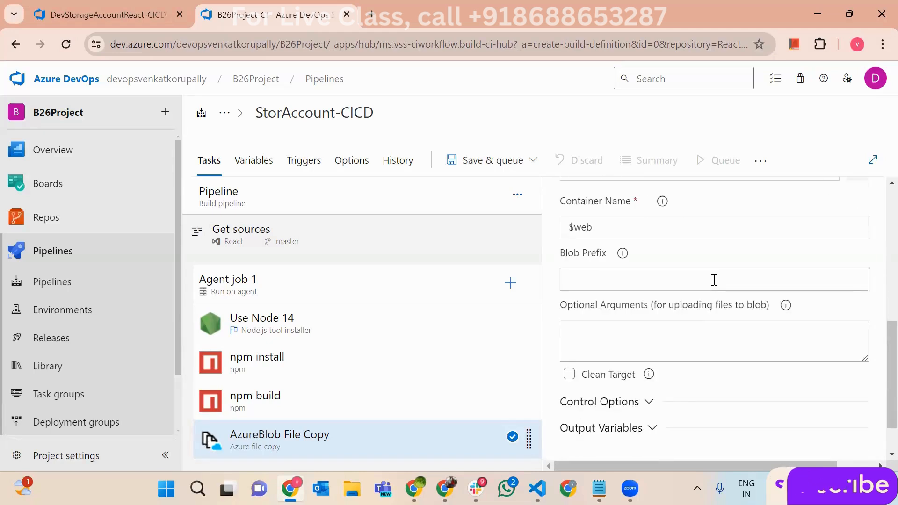
# - Compare the file copy task's build/* source with its $web container name
pyautogui.scroll(1, 618, 304)
pyautogui.moveTo(601, 299); pyautogui.dragTo(566, 297)
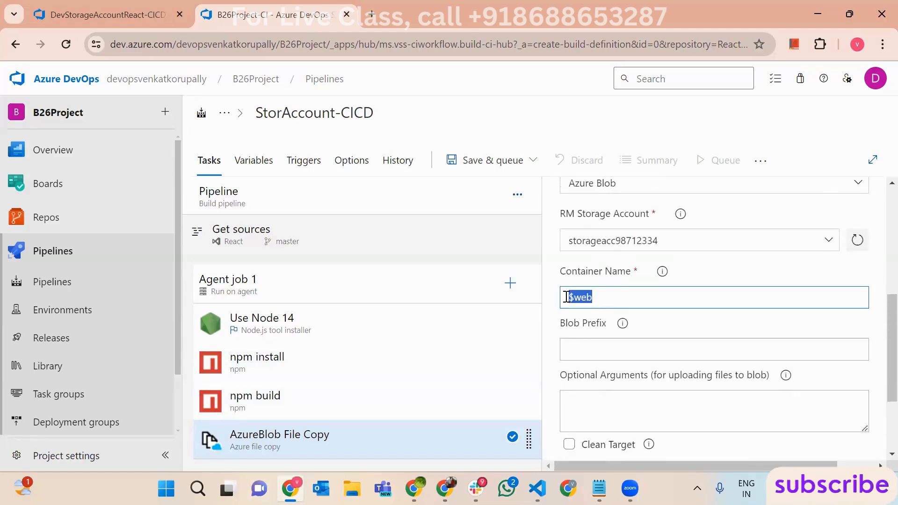
pyautogui.click(608, 302)
pyautogui.scroll(1, 608, 301)
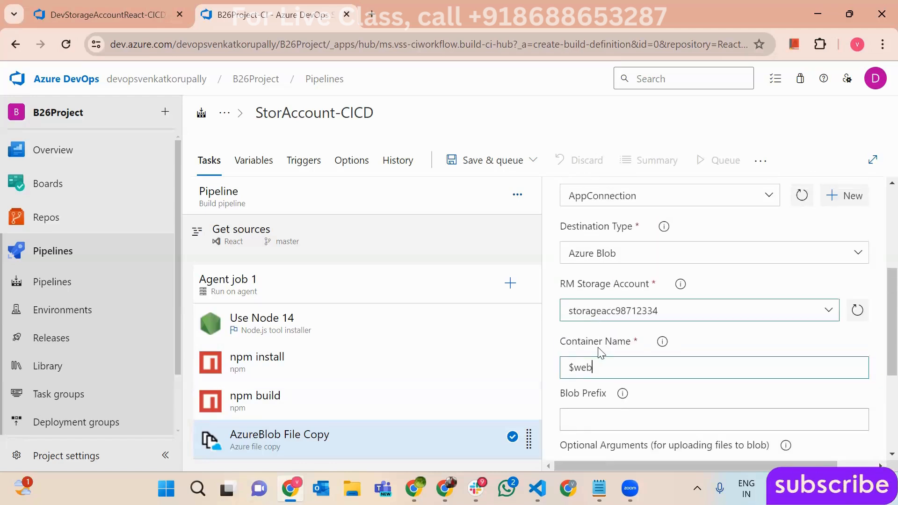
pyautogui.moveTo(595, 368); pyautogui.dragTo(566, 368)
pyautogui.click(566, 368)
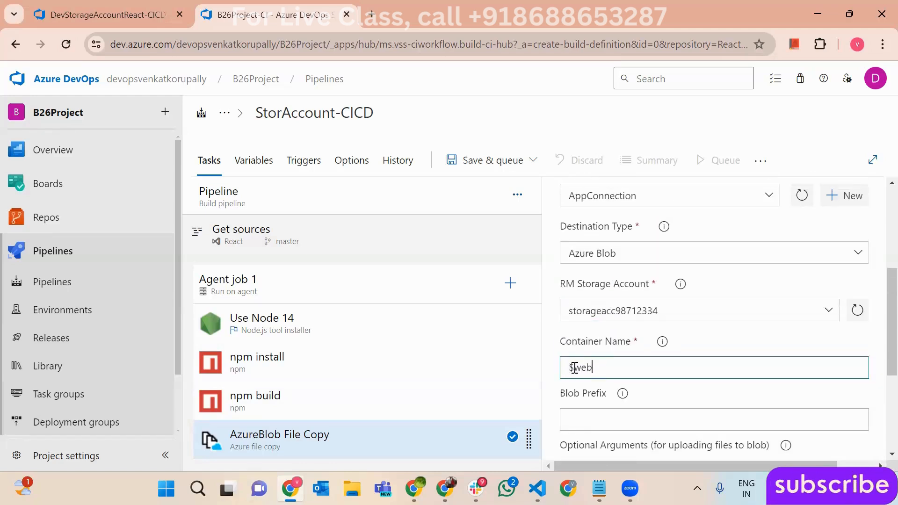
pyautogui.doubleClick(575, 368)
pyautogui.click(570, 368)
pyautogui.scroll(1, 613, 265)
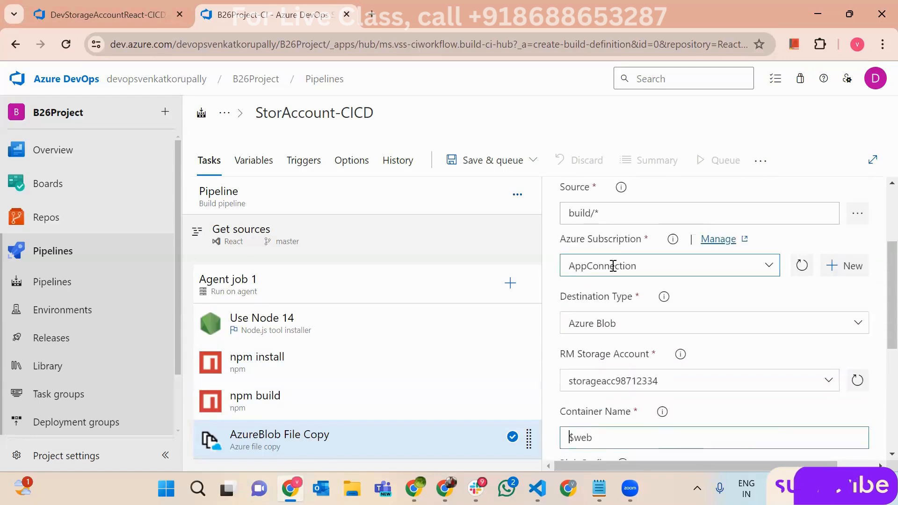
pyautogui.moveTo(602, 214); pyautogui.dragTo(562, 218)
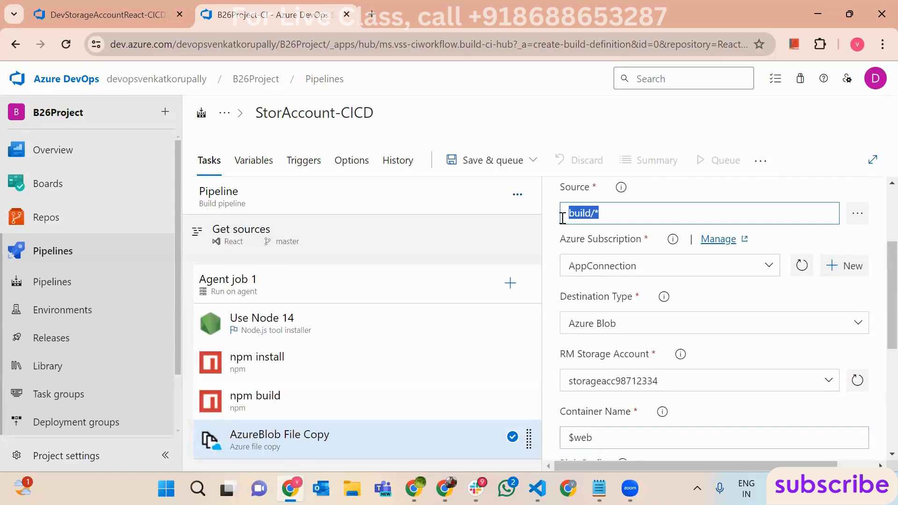
pyautogui.scroll(-1, 663, 407)
pyautogui.moveTo(603, 368); pyautogui.dragTo(567, 367)
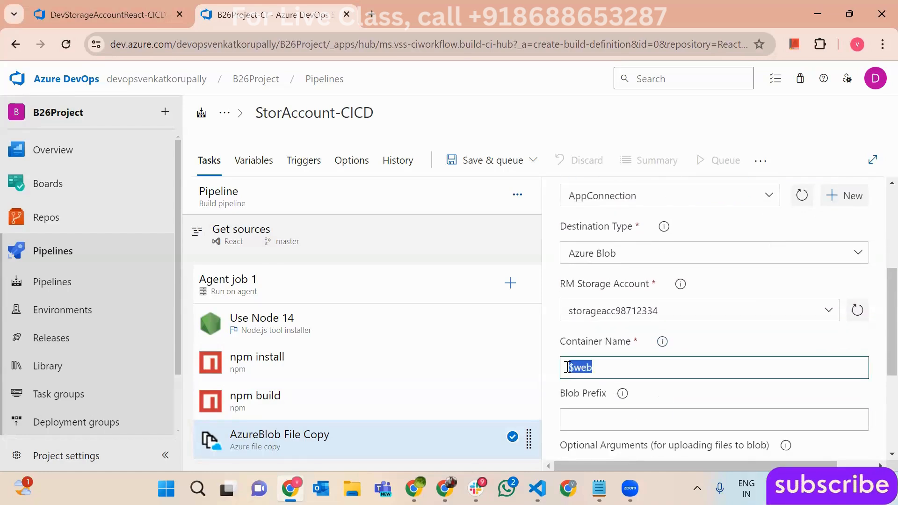
pyautogui.click(644, 361)
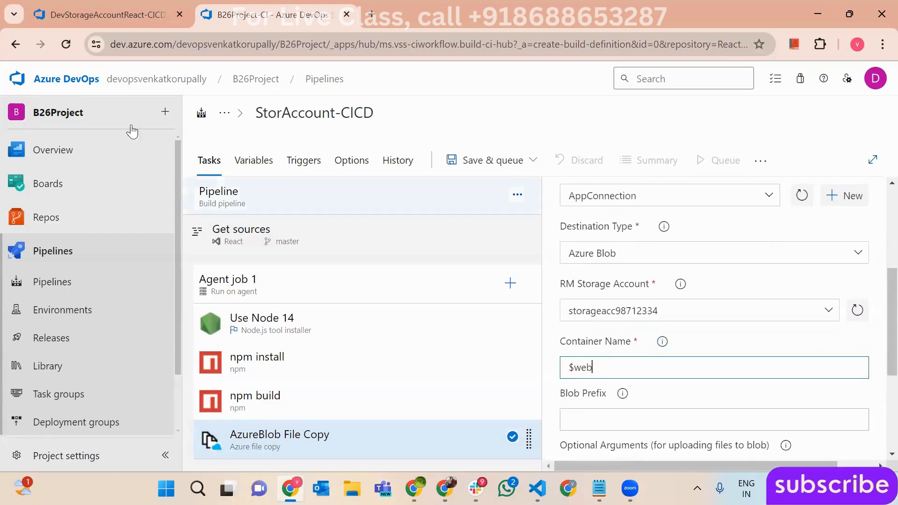
# - Check the index document name in storageacc98712334's static website settings in the Azure portal and the project's build folder in VS Code
pyautogui.click(140, 14)
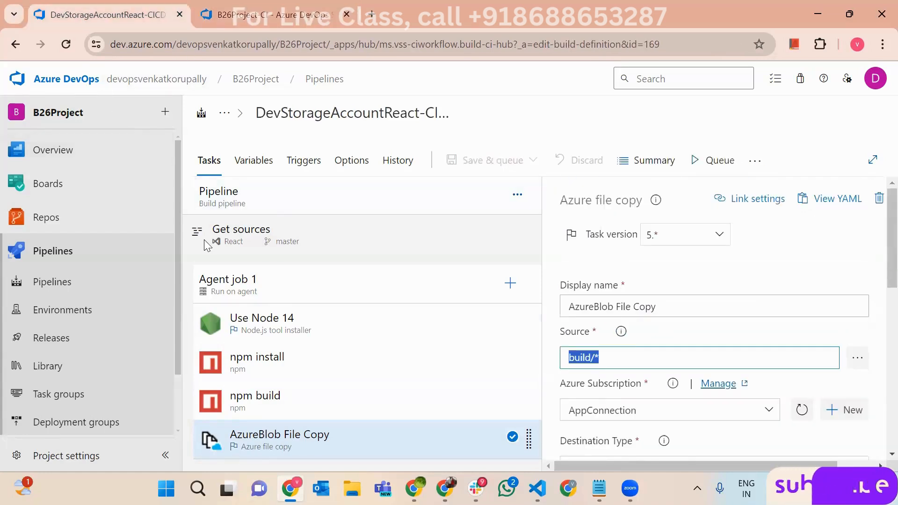
pyautogui.hotkey('alt', 'Tab')
pyautogui.scroll(-5, 85, 353)
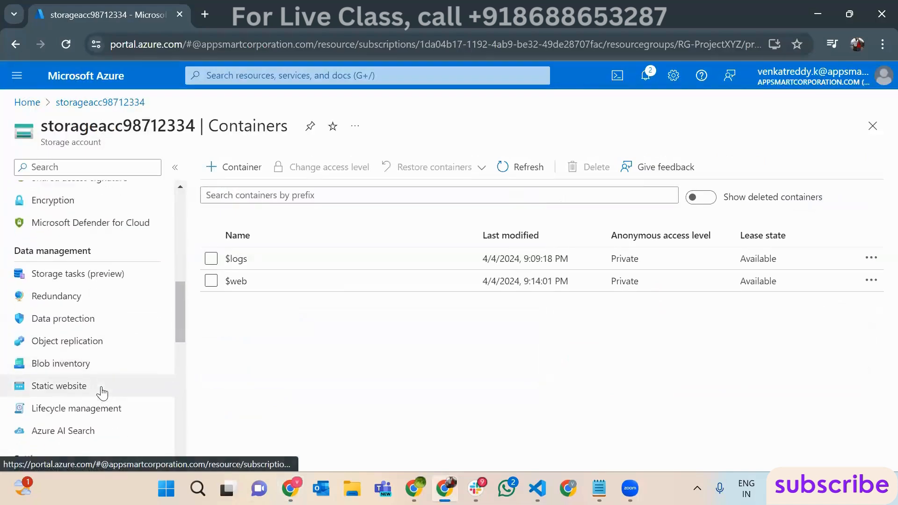
pyautogui.click(72, 324)
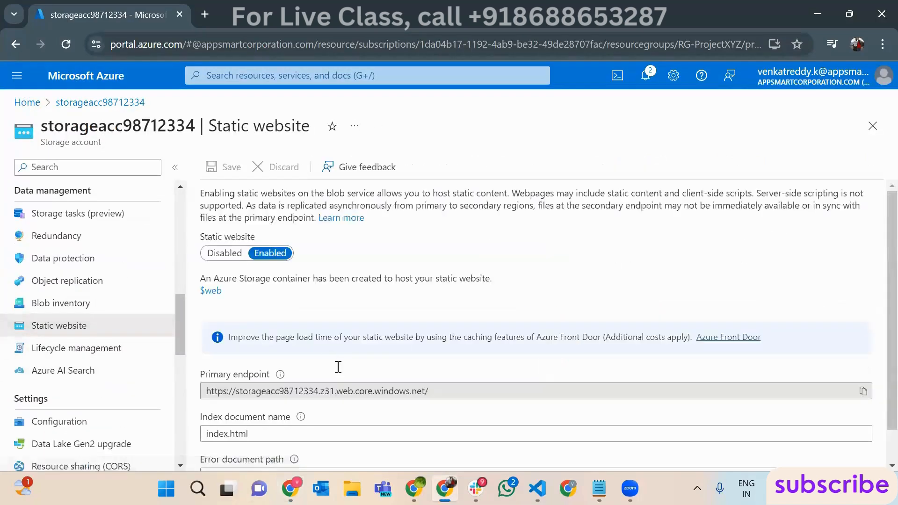
pyautogui.scroll(-1, 337, 366)
pyautogui.moveTo(265, 397); pyautogui.dragTo(199, 395)
pyautogui.moveTo(290, 401); pyautogui.dragTo(213, 396)
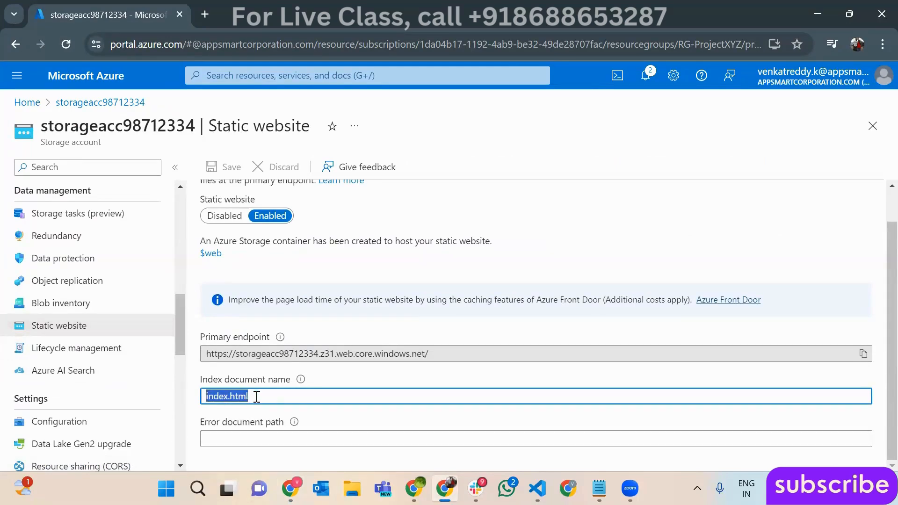
pyautogui.click(260, 399)
pyautogui.hotkey('alt', 'Tab')
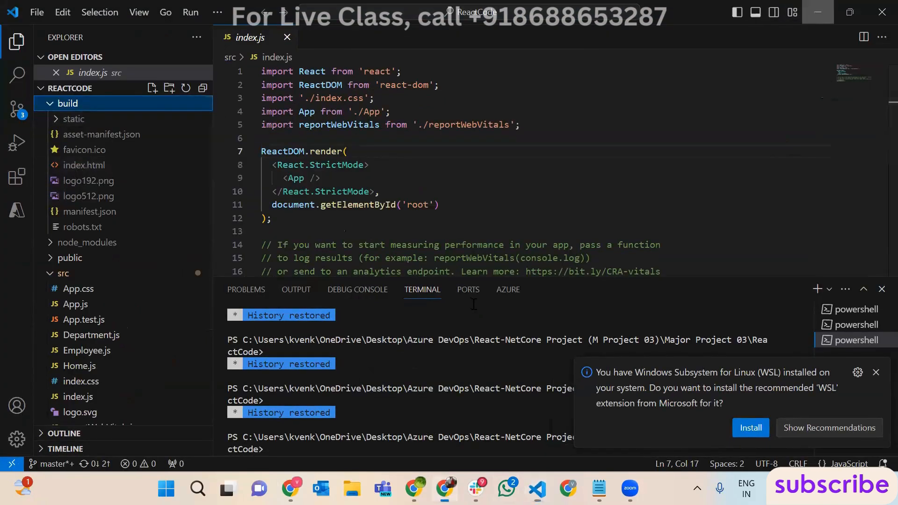
pyautogui.click(817, 11)
# - Switch to Azure DevOps, run the existing DevStorageAccountReact-CICD pipeline manually, and open the Agent job 1 logs
pyautogui.moveTo(290, 489)
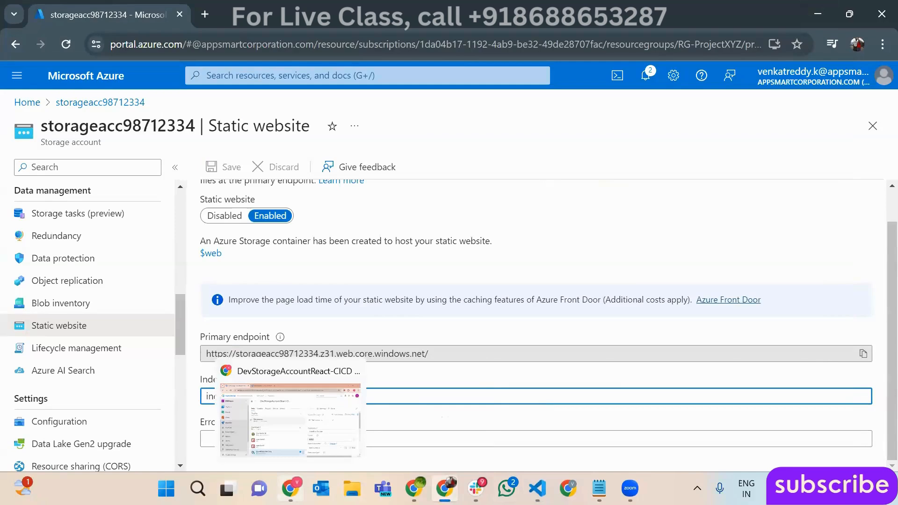
pyautogui.click(290, 418)
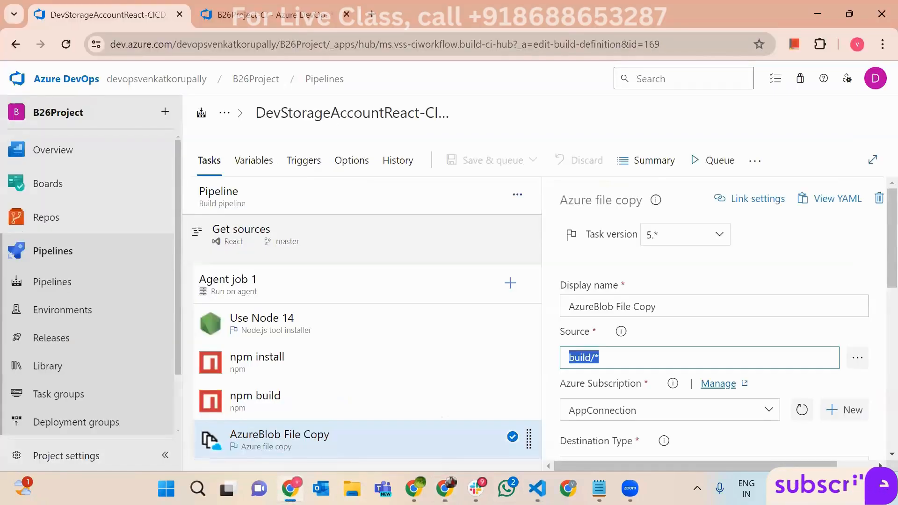
pyautogui.click(726, 172)
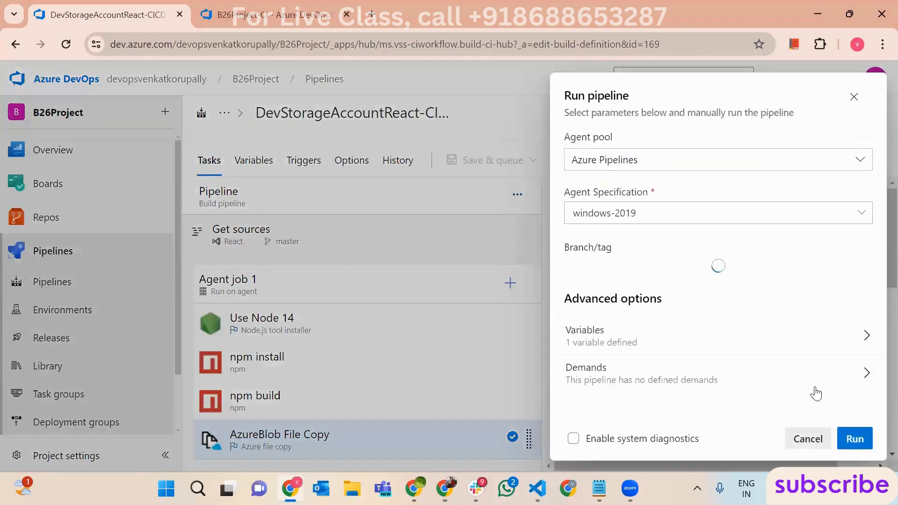
pyautogui.click(855, 439)
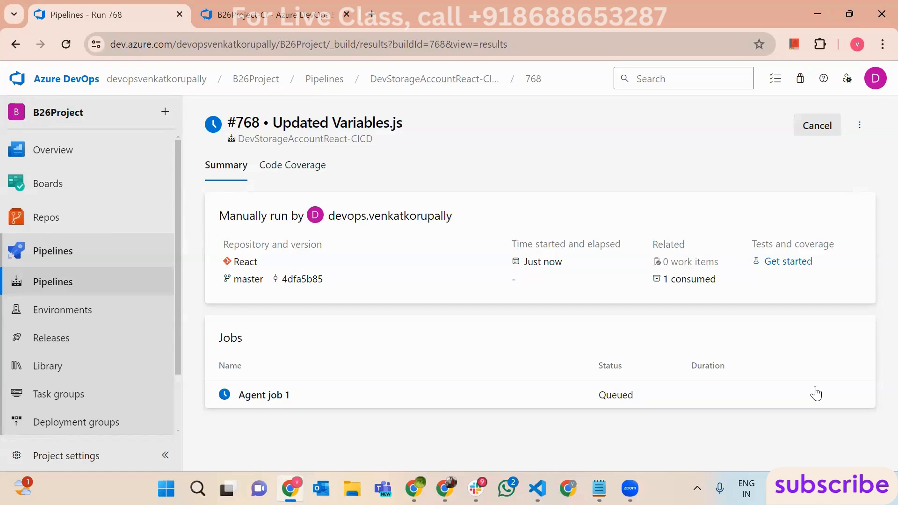
pyautogui.click(429, 394)
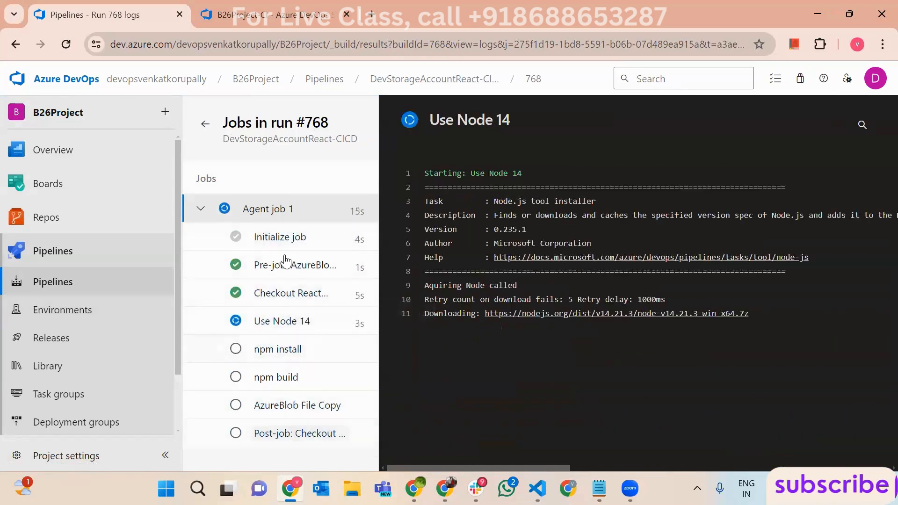
# - Examine the run's Initialize job, Pre-job: AzureBlob File Copy and Checkout React@master logs, including the agent machine name and git init path
pyautogui.click(293, 239)
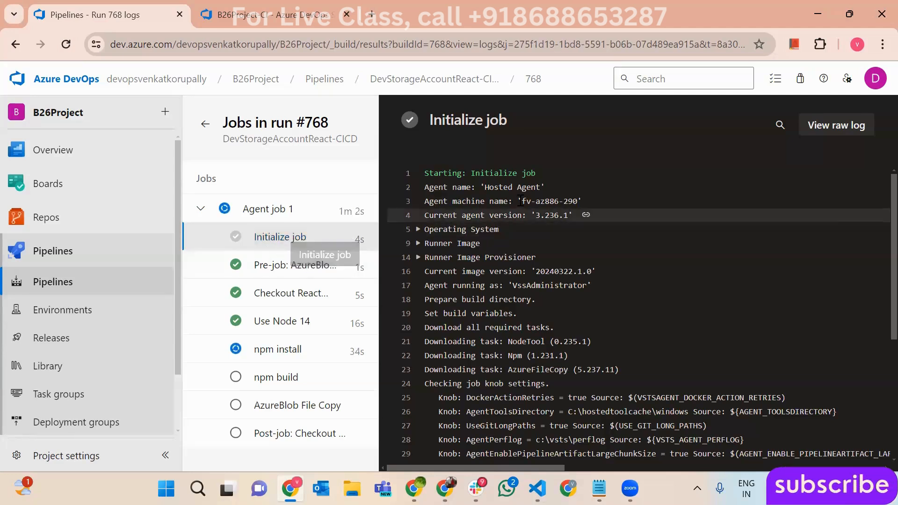
pyautogui.moveTo(521, 201); pyautogui.dragTo(576, 205)
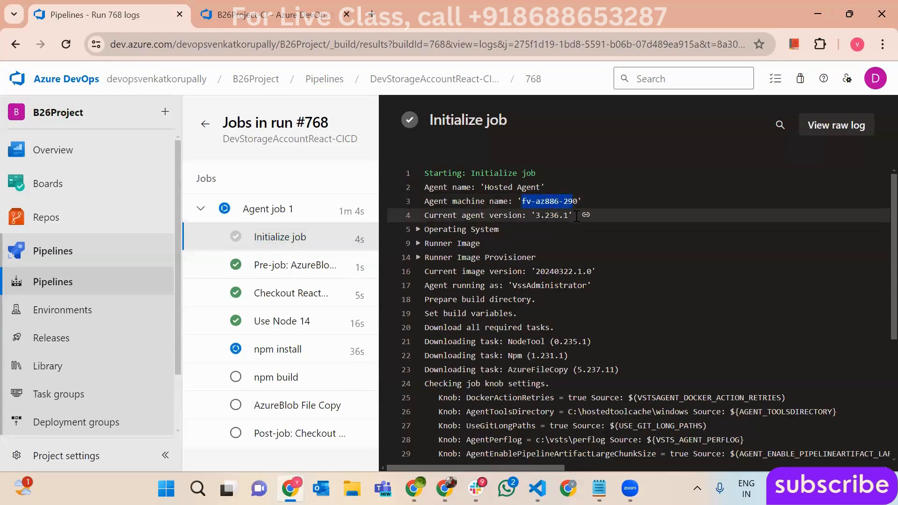
pyautogui.click(267, 270)
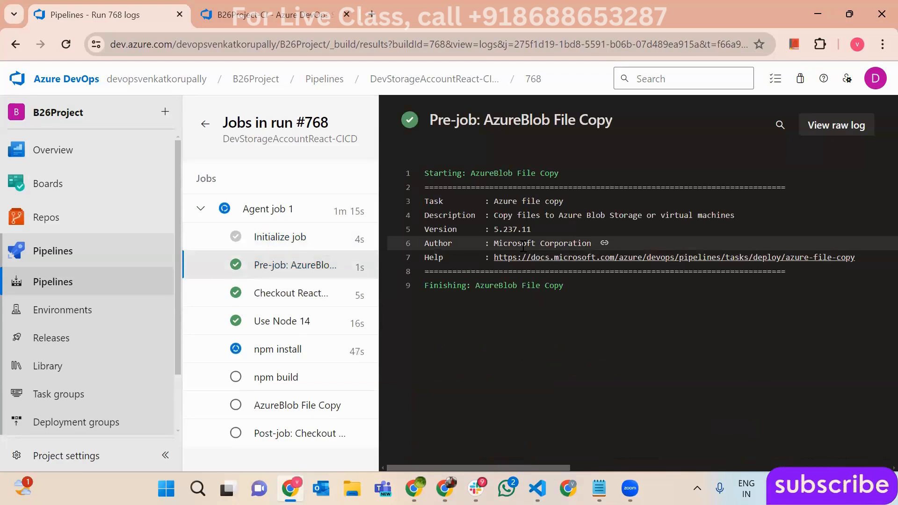
pyautogui.click(306, 303)
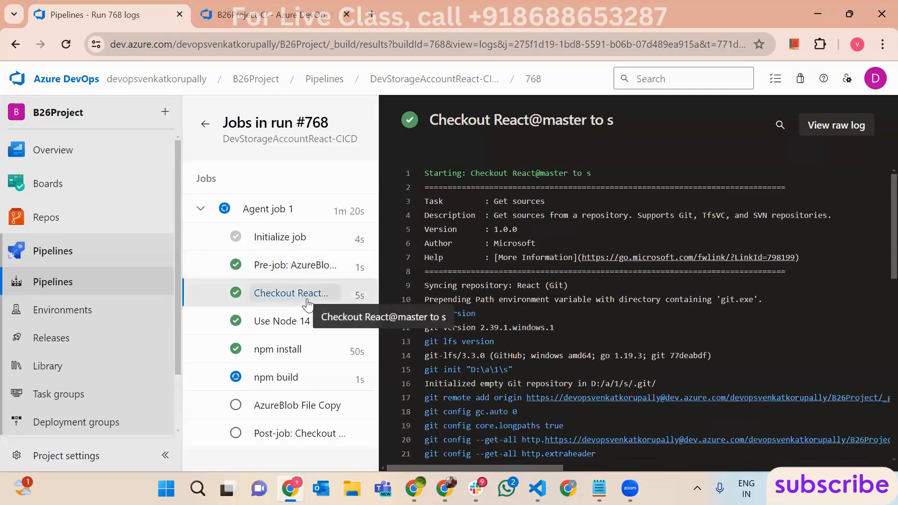
pyautogui.click(446, 319)
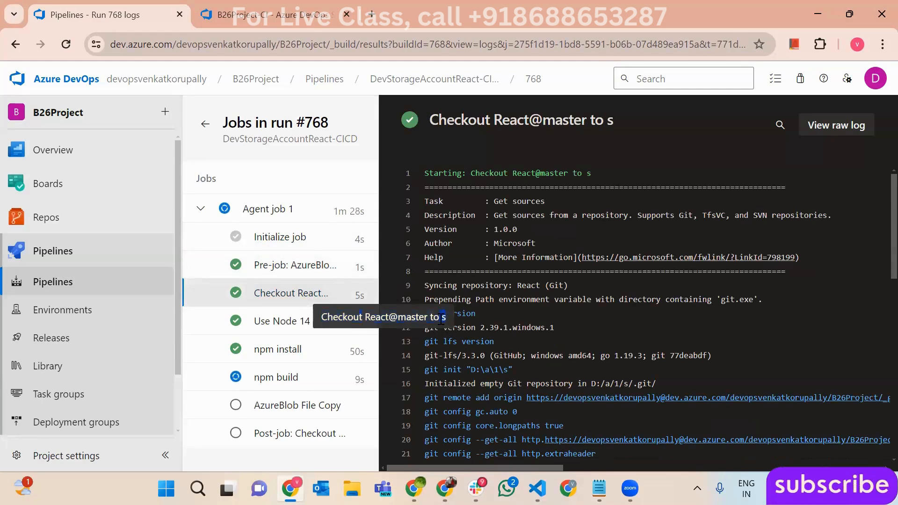
pyautogui.moveTo(502, 376); pyautogui.dragTo(500, 384)
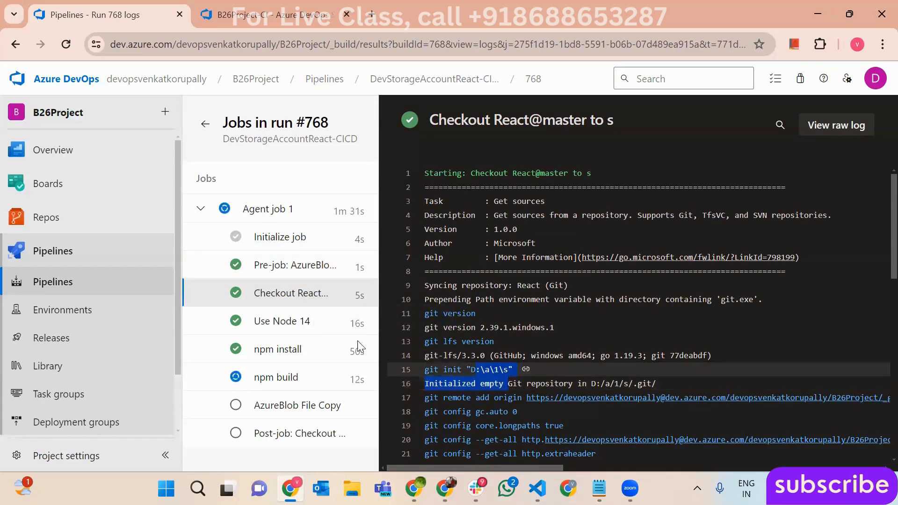
# - Examine the run's Use Node 14, npm install, npm build and AzureBlob File Copy logs, including the built file paths
pyautogui.click(296, 321)
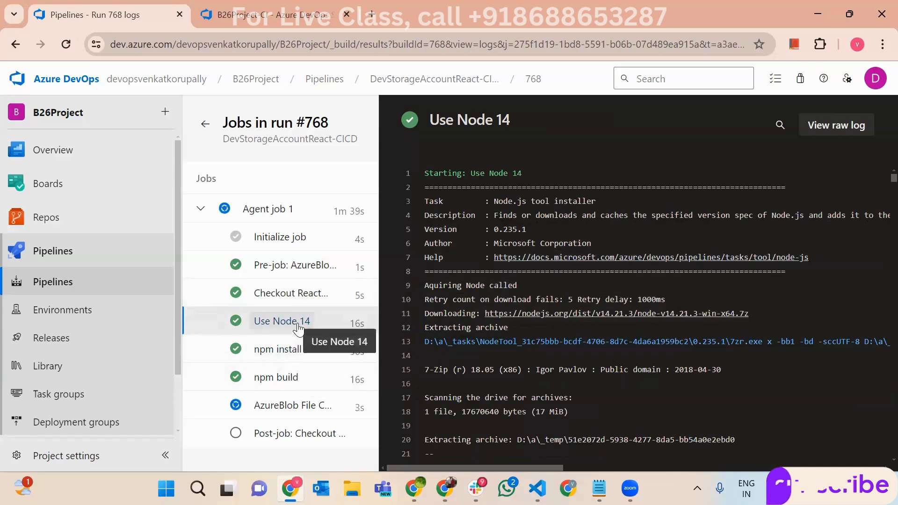
pyautogui.click(282, 353)
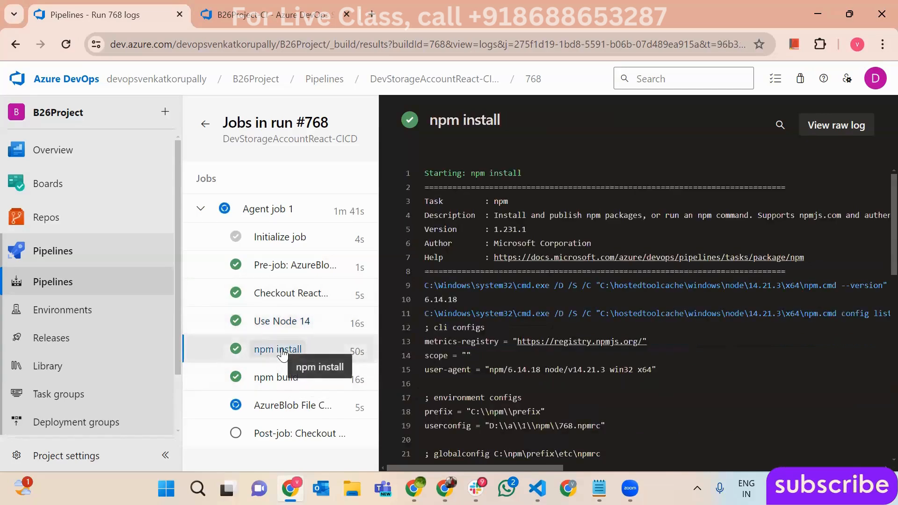
pyautogui.moveTo(493, 215); pyautogui.dragTo(643, 215)
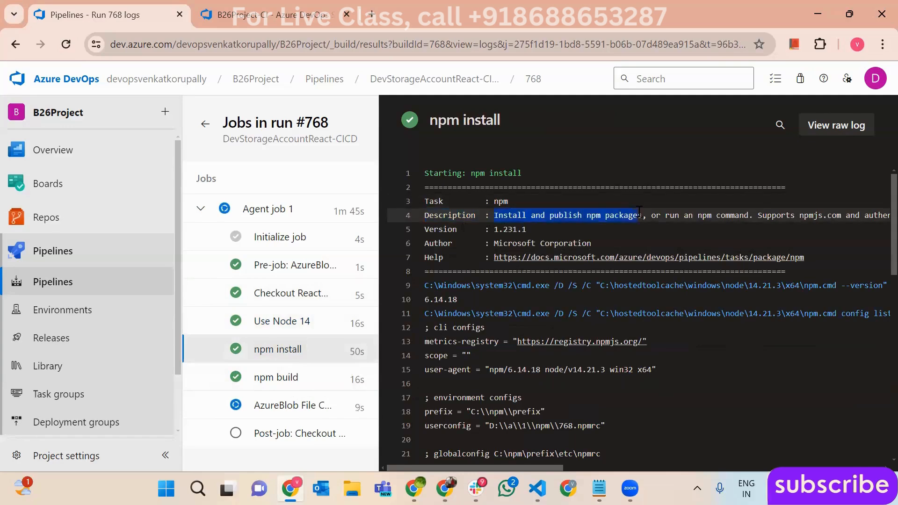
pyautogui.click(263, 377)
pyautogui.scroll(-12, 635, 347)
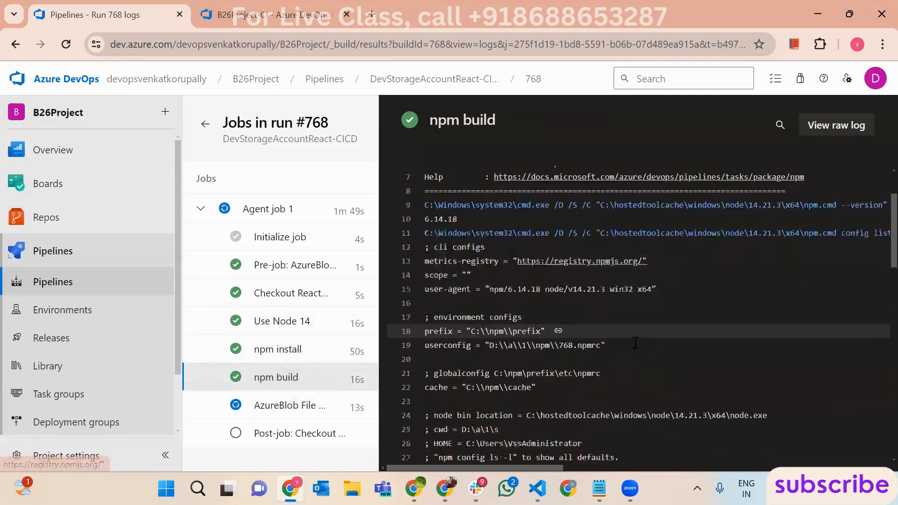
pyautogui.scroll(-5, 635, 343)
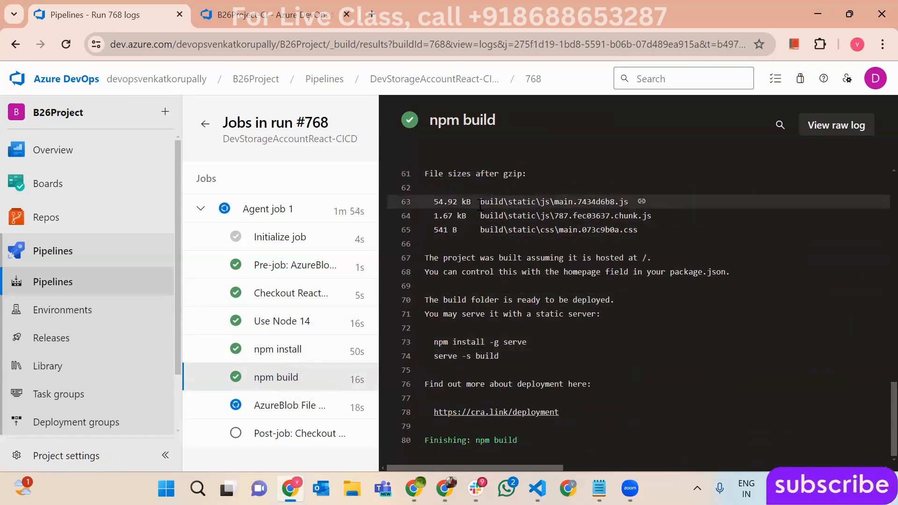
pyautogui.moveTo(480, 216); pyautogui.dragTo(508, 230)
pyautogui.click(330, 405)
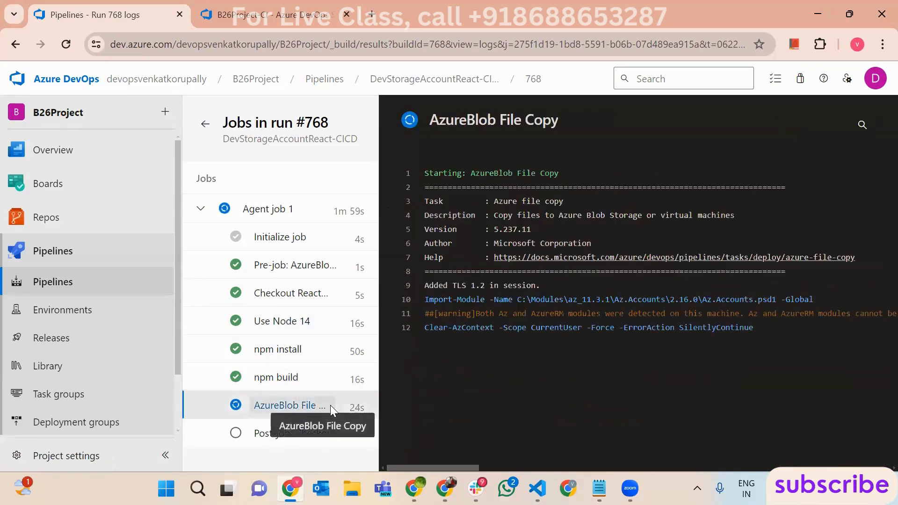
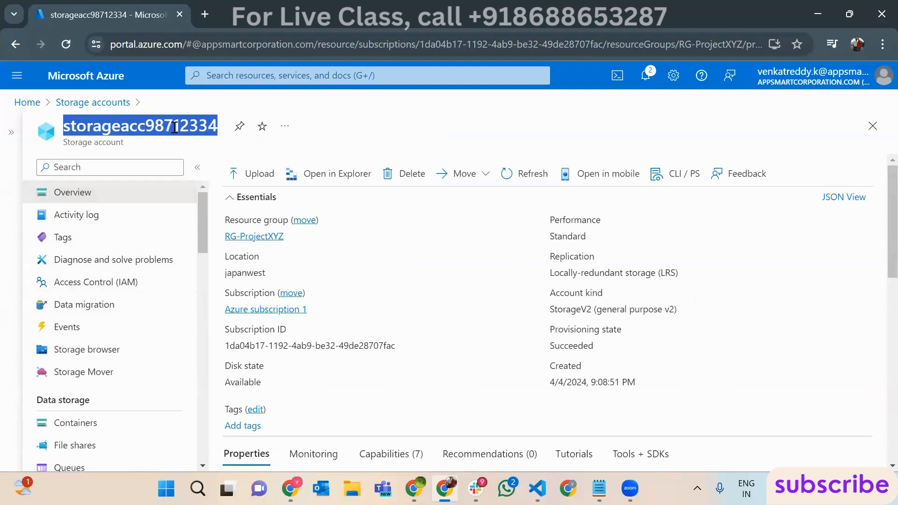
# - Open the Access Control (IAM) page of the storageacc98712334 storage account
pyautogui.click(169, 146)
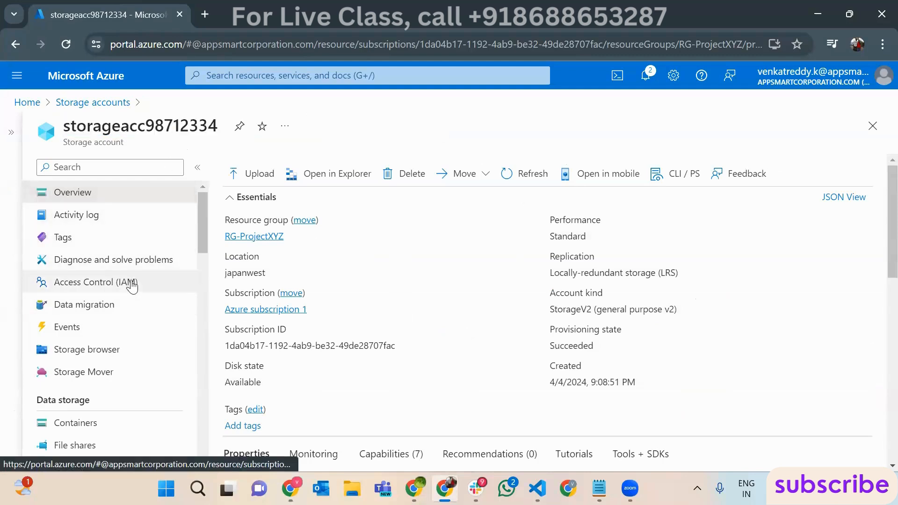
pyautogui.click(133, 286)
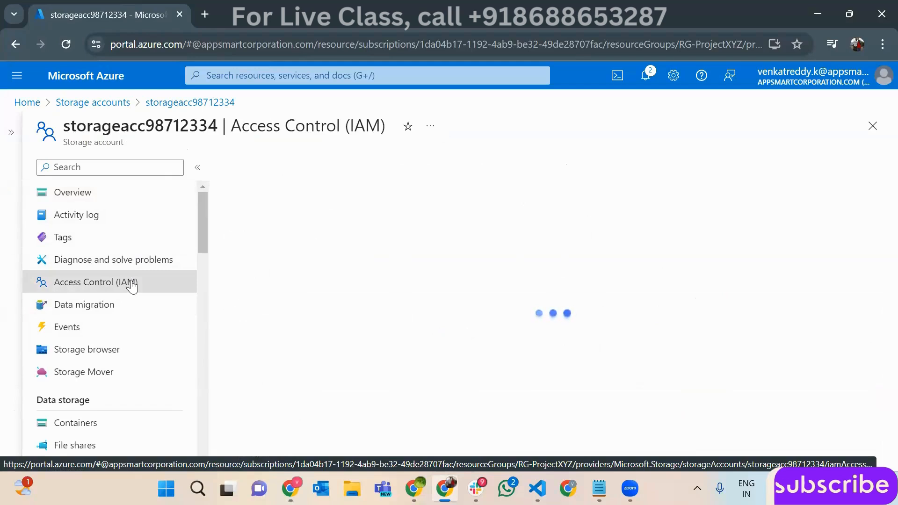
# - Switch to Azure DevOps, edit the DevStorageAccountReact-CICD pipeline and check the AzureBlob File Copy task's Azure subscription
pyautogui.click(291, 489)
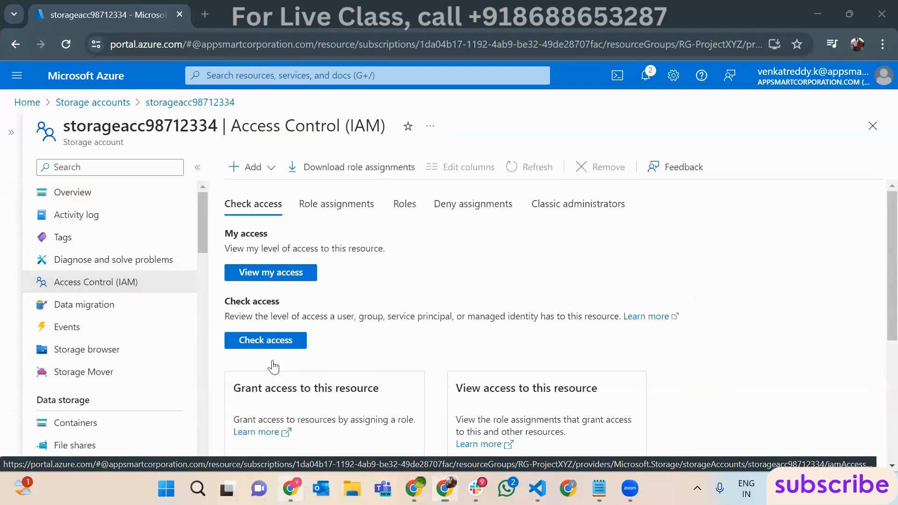
pyautogui.click(125, 278)
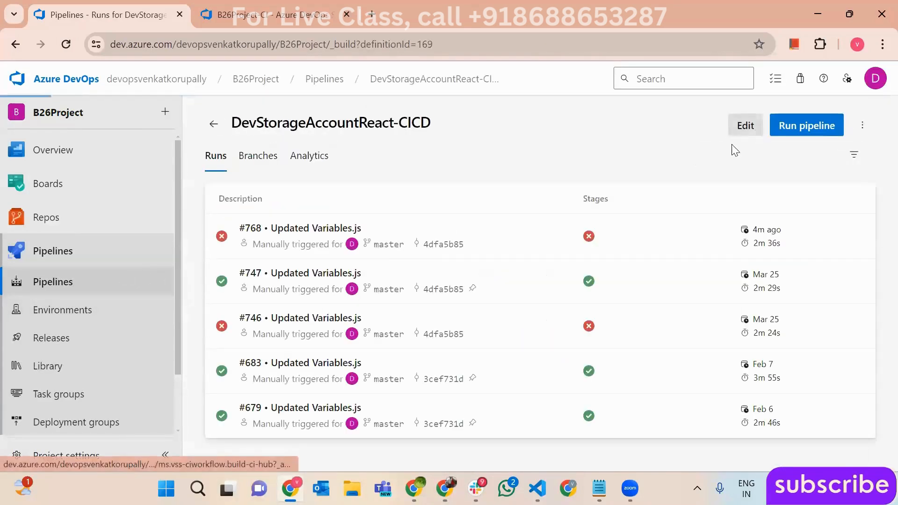
pyautogui.click(746, 124)
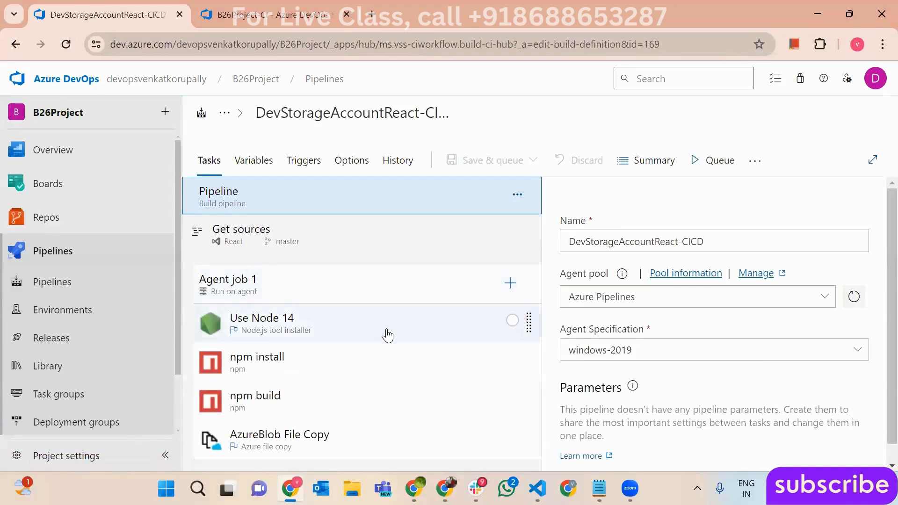
pyautogui.click(386, 444)
pyautogui.scroll(-2, 721, 335)
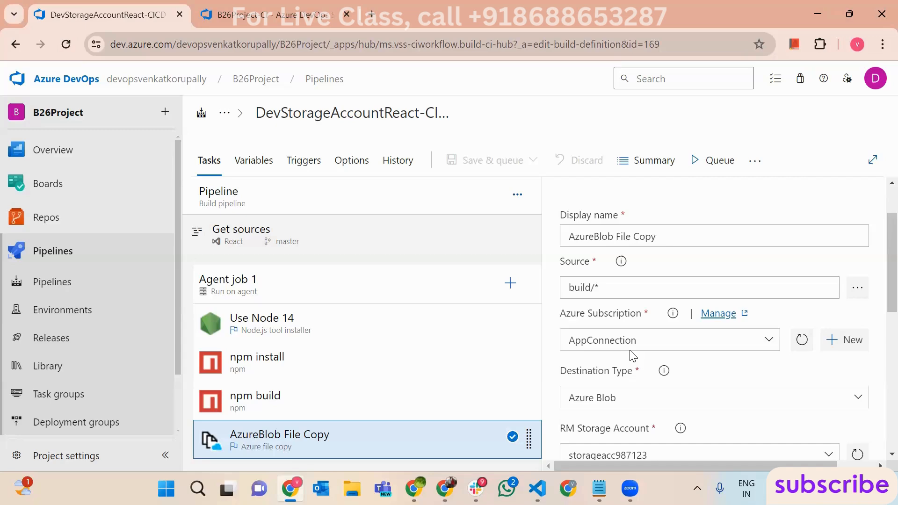
# - Open the AppConnection service connection from B26Project's project settings
pyautogui.click(92, 447)
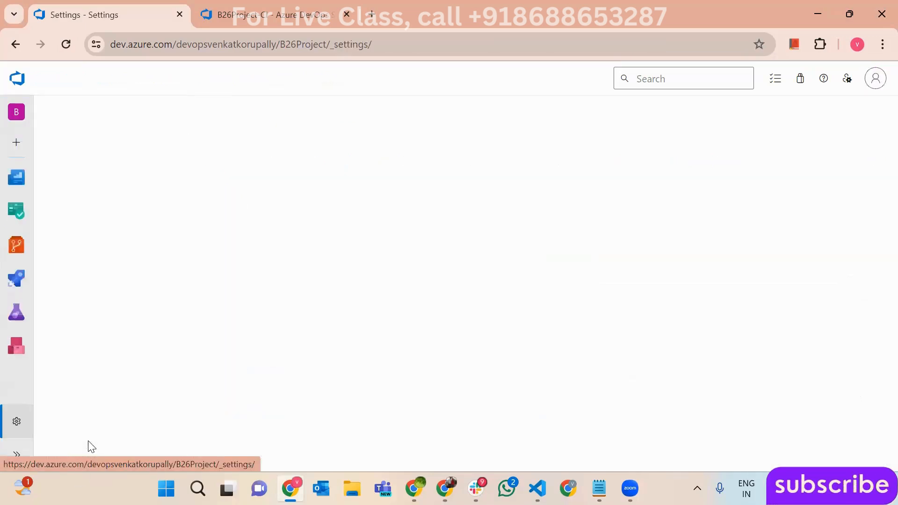
pyautogui.scroll(-10, 391, 327)
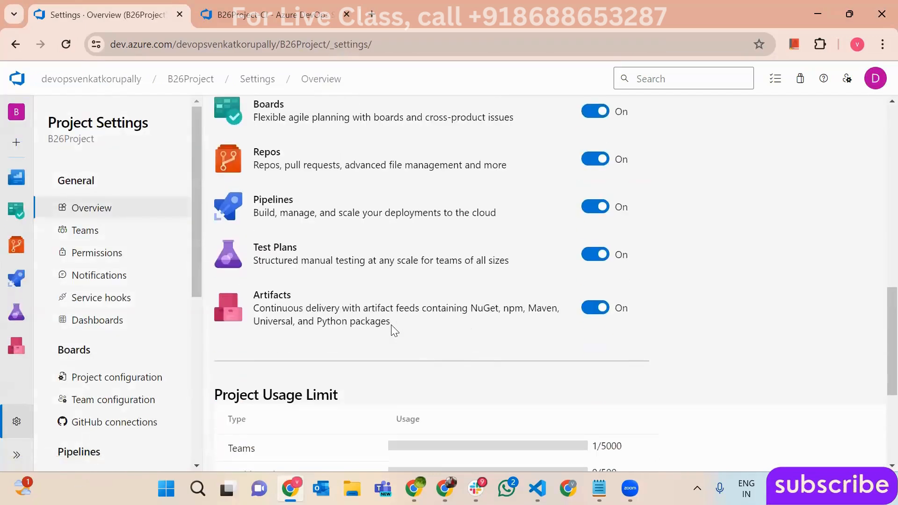
pyautogui.scroll(4, 393, 326)
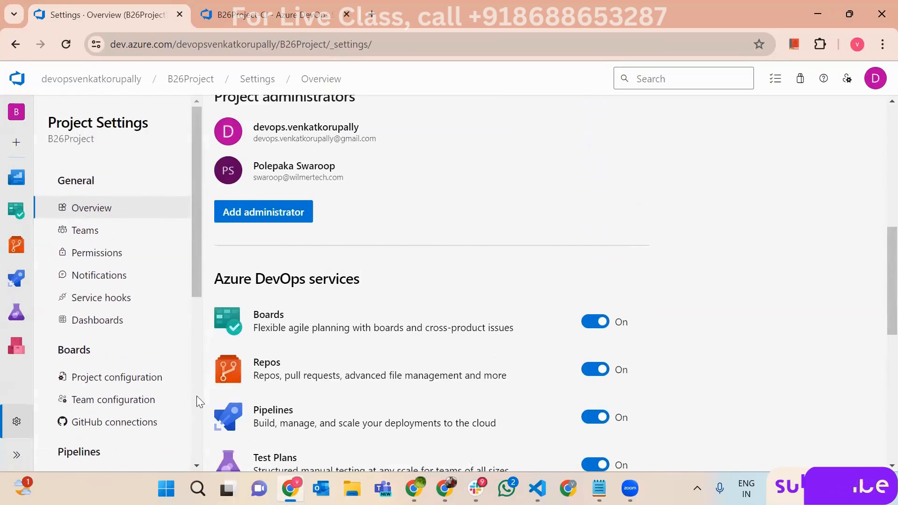
pyautogui.scroll(-7, 198, 399)
pyautogui.click(111, 269)
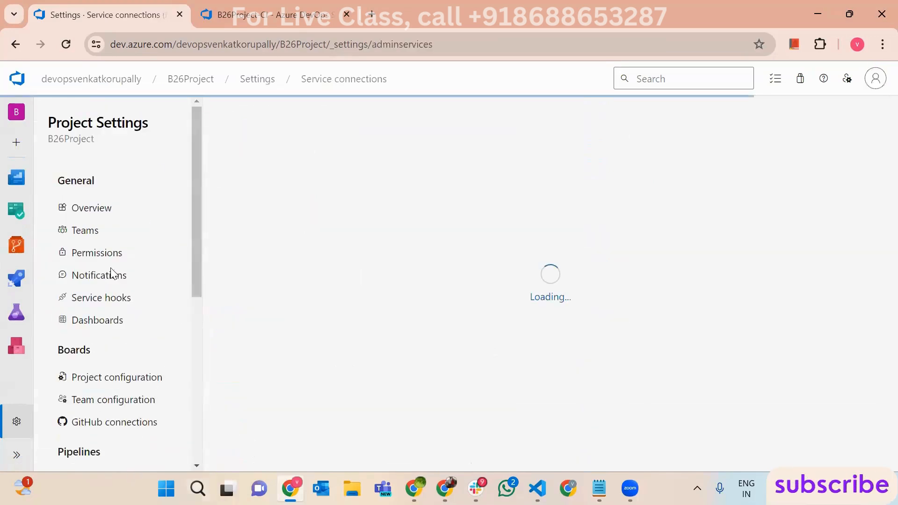
pyautogui.click(267, 275)
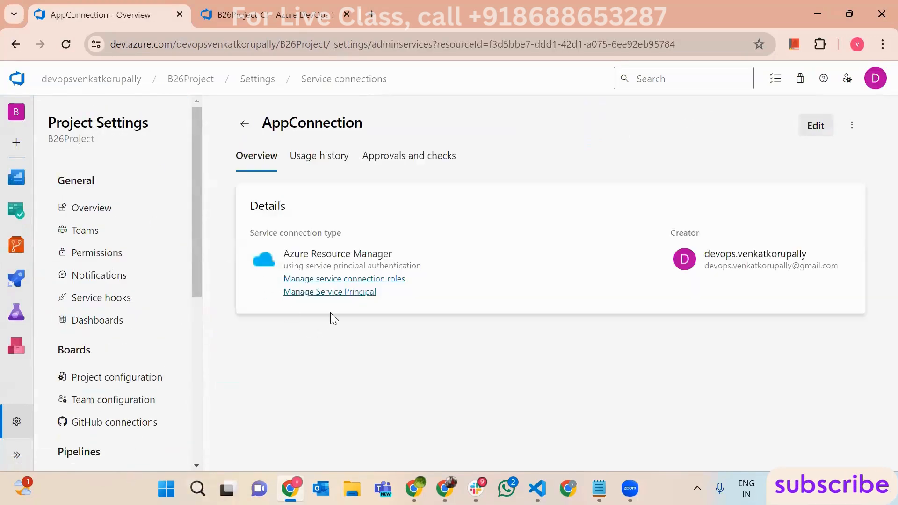
# - Copy the Manage Service Principal link address and open it in a new tab of the Azure portal's browser window
pyautogui.rightClick(342, 369)
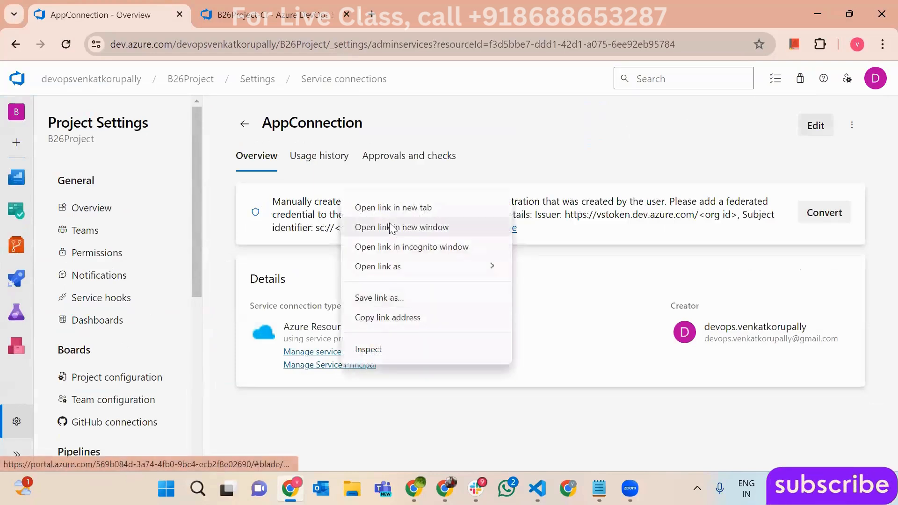
pyautogui.click(400, 314)
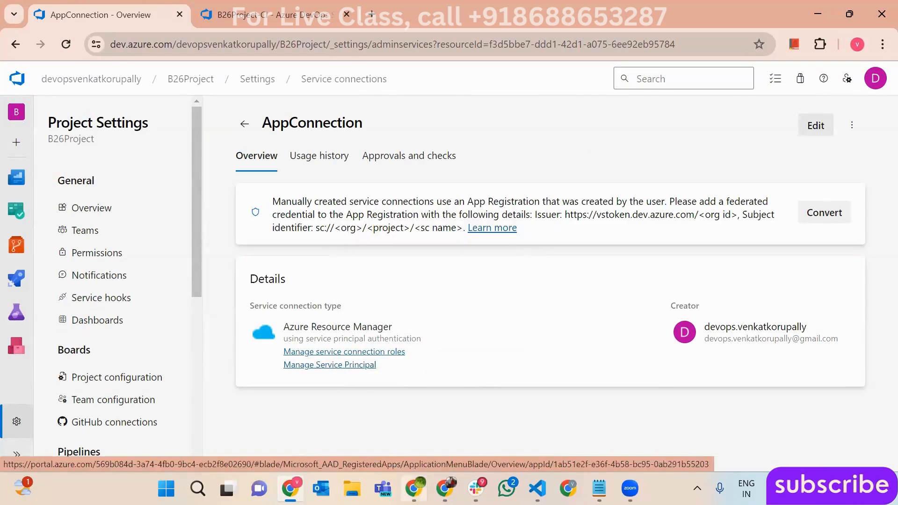
pyautogui.click(445, 489)
pyautogui.click(205, 15)
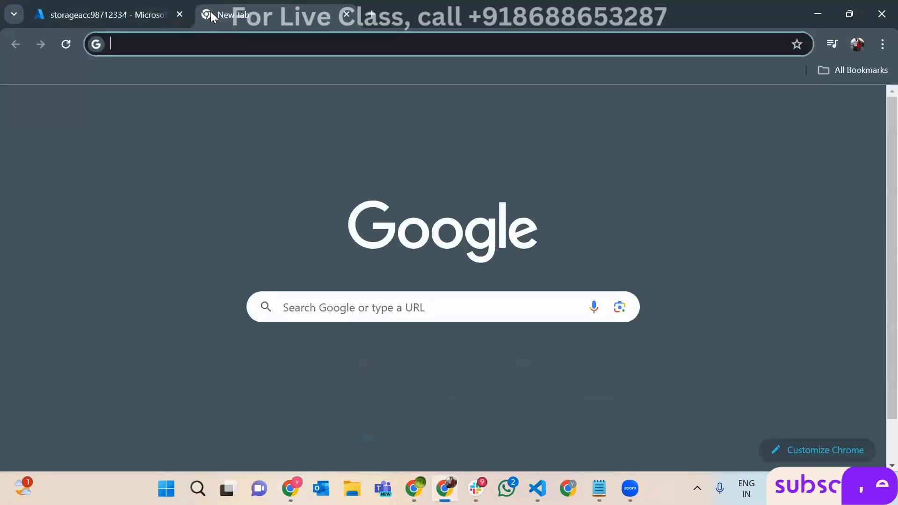
pyautogui.hotkey('ctrl', 'v')
pyautogui.press('Return')
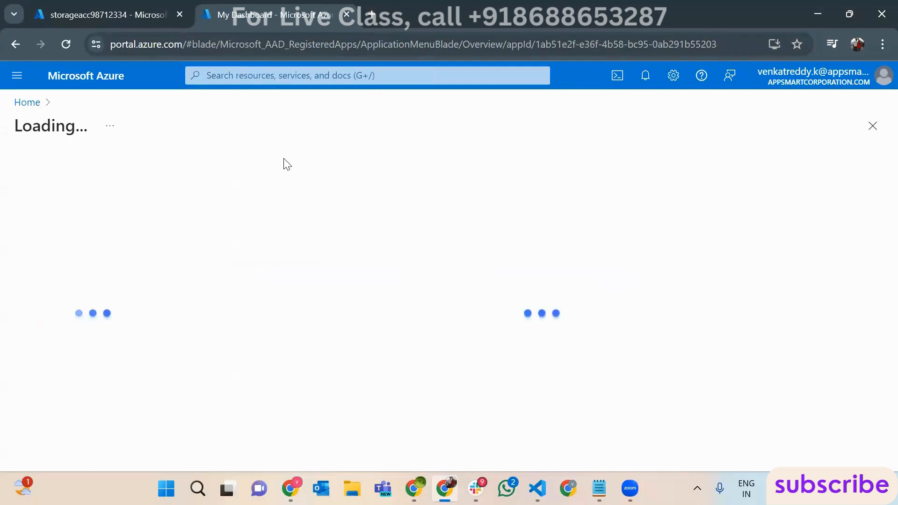
# - Check the app registration's client and tenant IDs and copy its name, batch70projjava
pyautogui.doubleClick(48, 129)
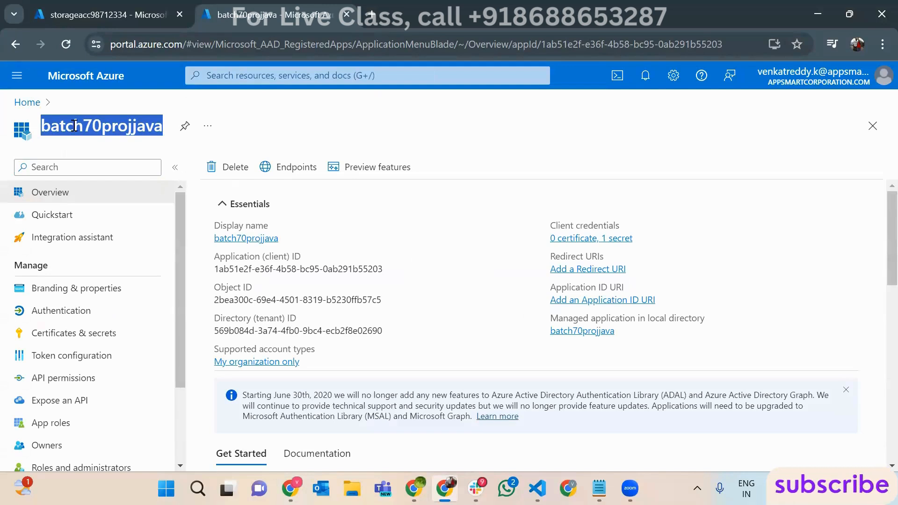
pyautogui.click(389, 269)
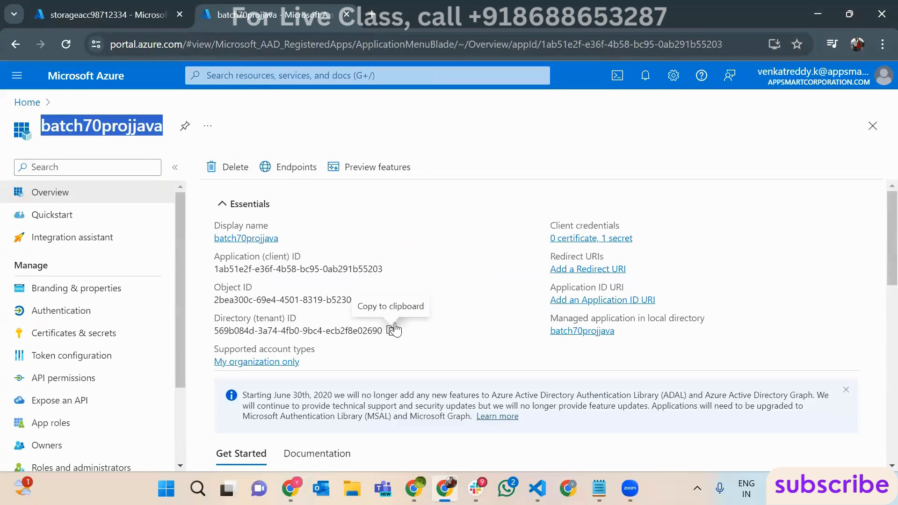
pyautogui.click(394, 329)
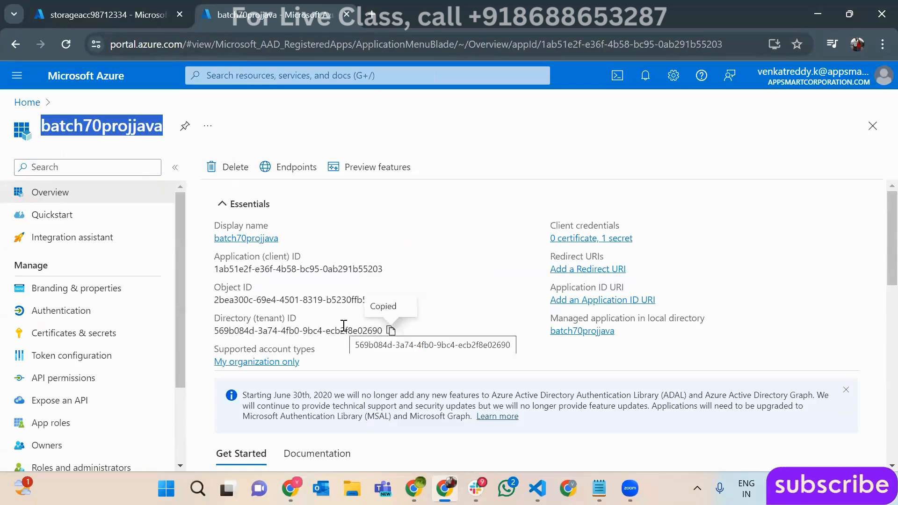
pyautogui.rightClick(114, 126)
pyautogui.click(140, 139)
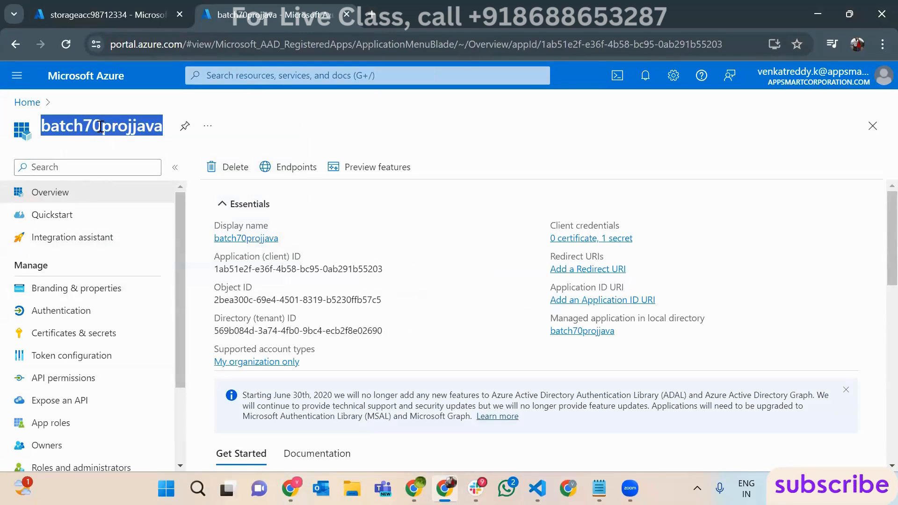
# - Start a role assignment on storageacc98712334, search the roles for "blob" and choose Storage Blob Data Contributor
pyautogui.click(111, 18)
pyautogui.click(253, 167)
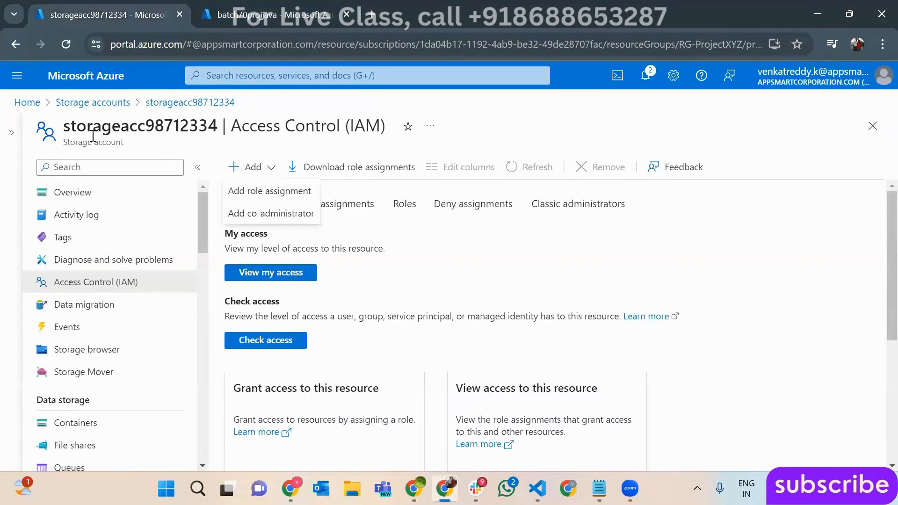
pyautogui.click(237, 191)
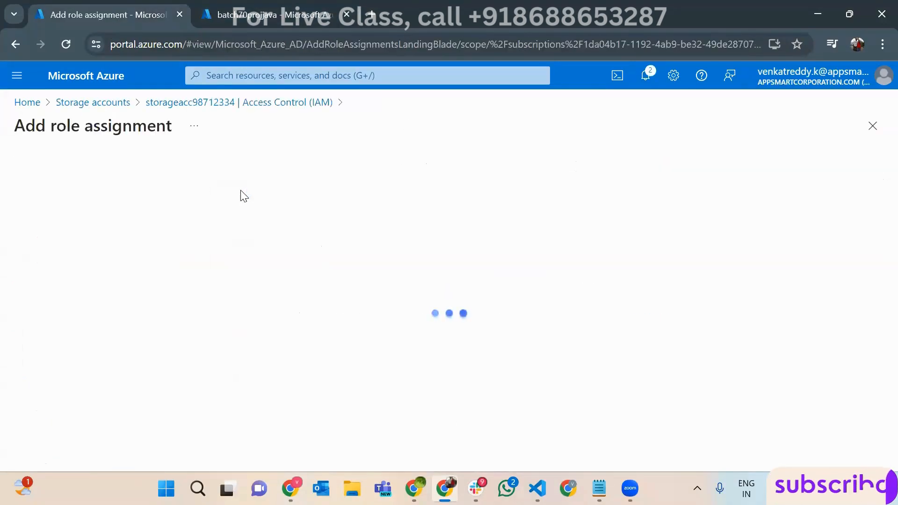
pyautogui.click(152, 300)
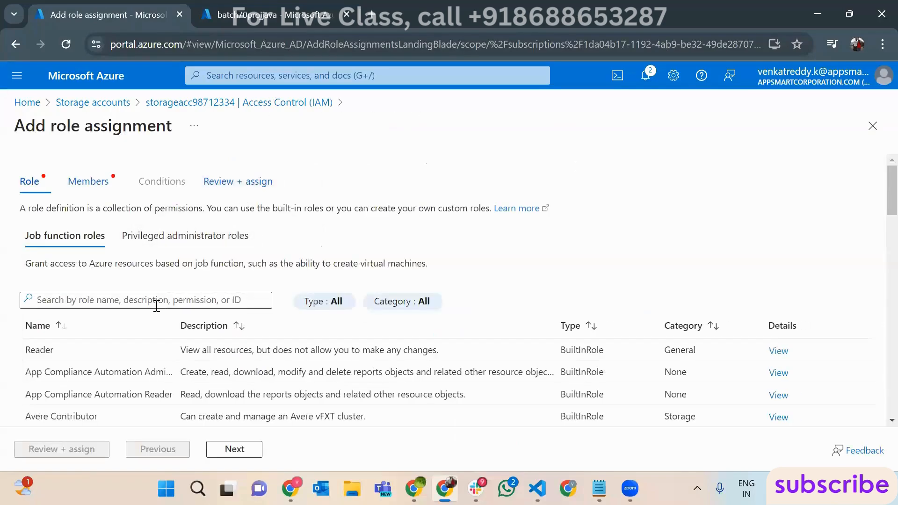
pyautogui.write('blob')
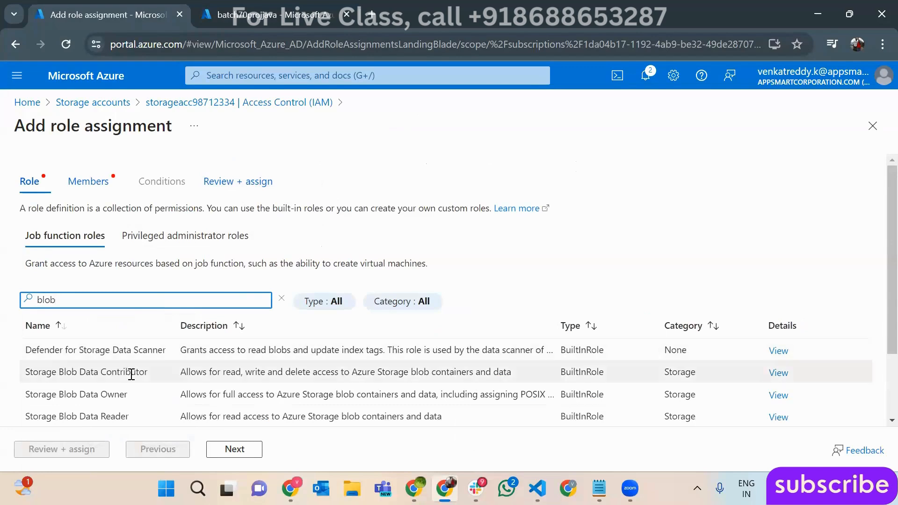
pyautogui.click(131, 374)
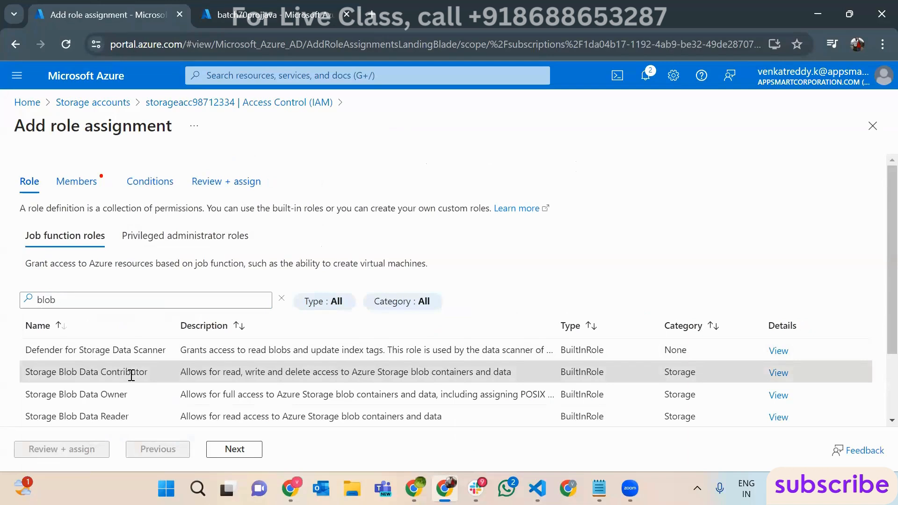
pyautogui.click(233, 448)
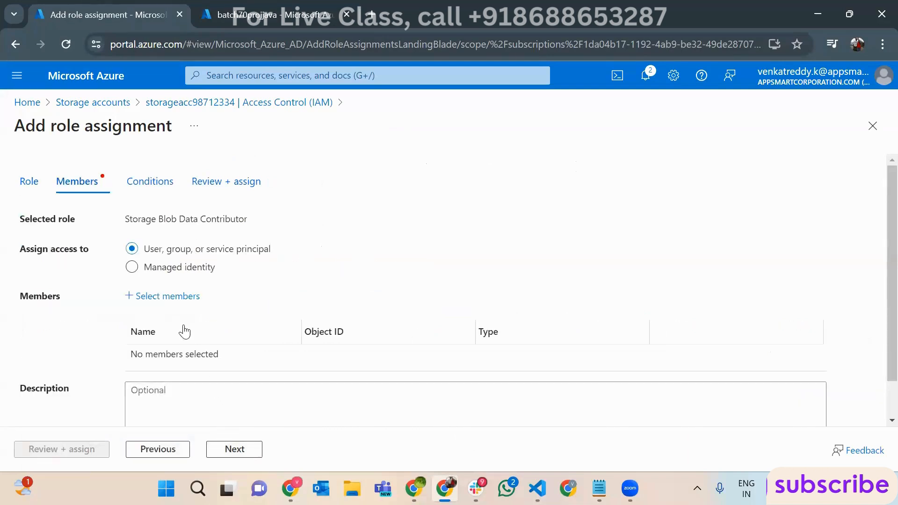
# - Add the batch70projjava service principal as the member of the role assignment
pyautogui.click(176, 296)
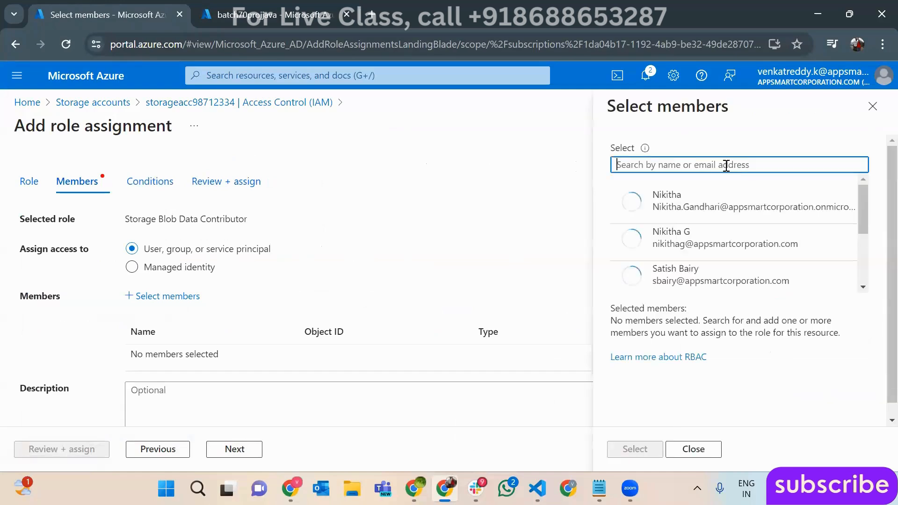
pyautogui.click(726, 165)
pyautogui.hotkey('ctrl', 'v')
pyautogui.click(715, 201)
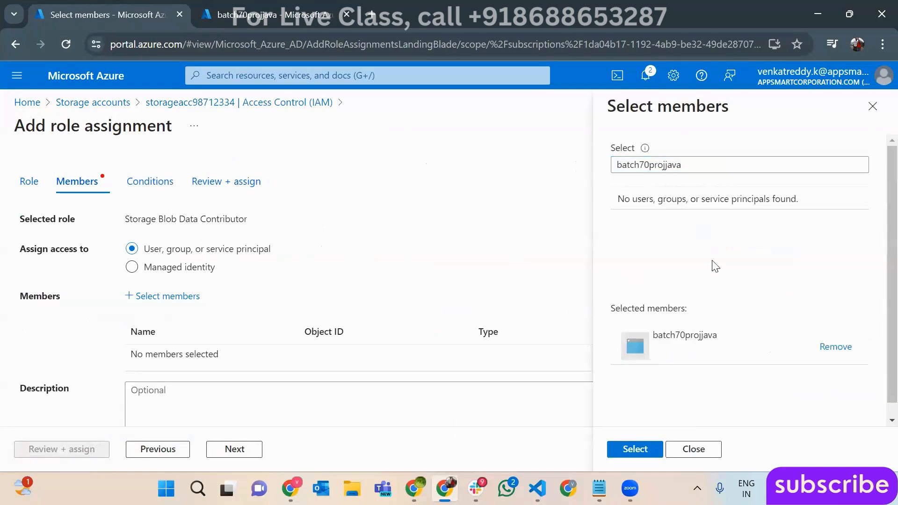
pyautogui.click(635, 449)
pyautogui.scroll(-1, 261, 311)
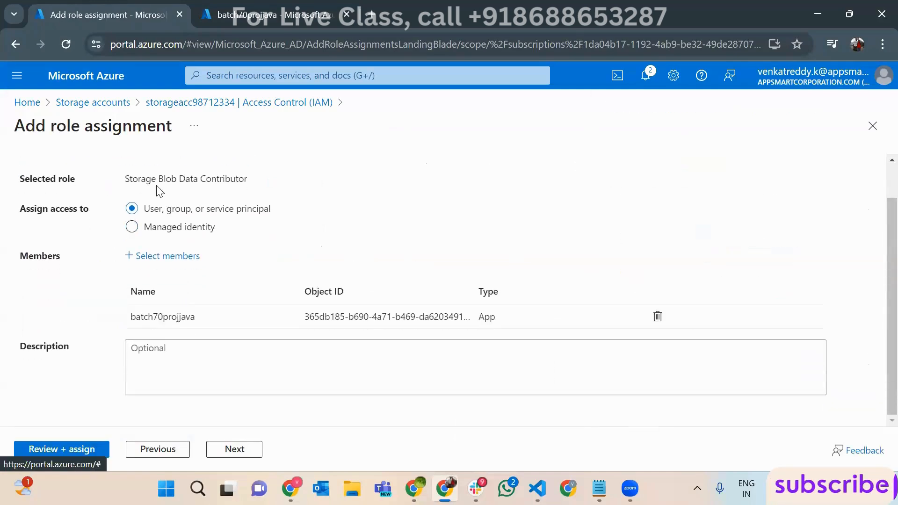
# - Check the selected role and the batch70projjava member, and submit the Storage Blob Data Contributor role assignment
pyautogui.scroll(1, 159, 373)
pyautogui.doubleClick(174, 361)
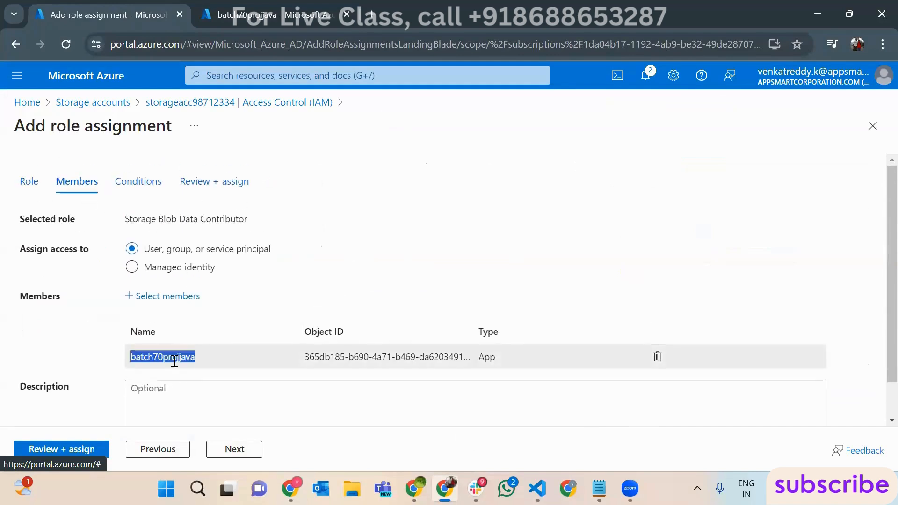
pyautogui.click(31, 185)
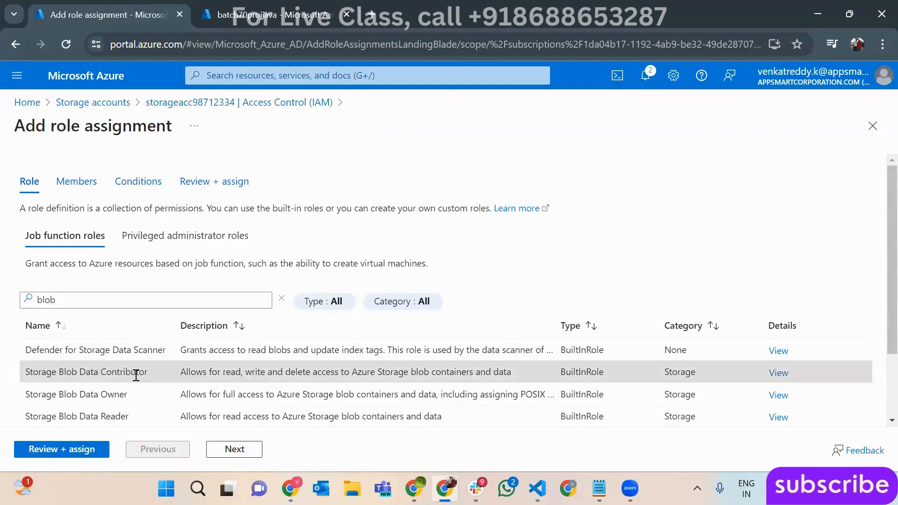
pyautogui.click(78, 181)
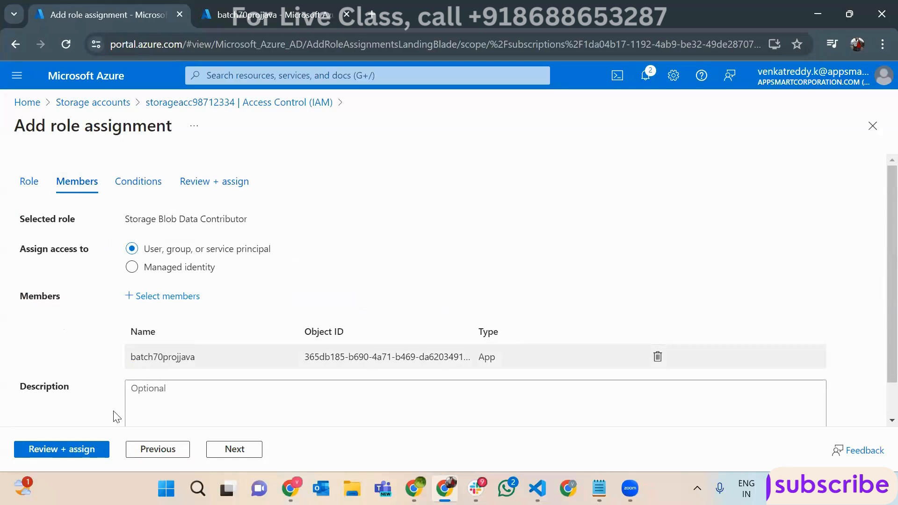
pyautogui.click(80, 451)
pyautogui.click(81, 452)
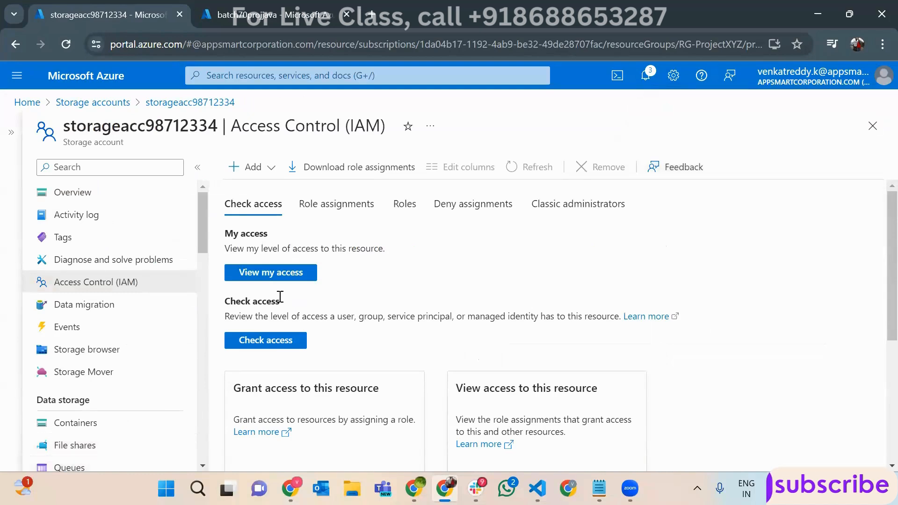
# - Review the storage account name and the app registration in the Azure portal, and return to AppConnection in the Azure DevOps window
pyautogui.doubleClick(135, 125)
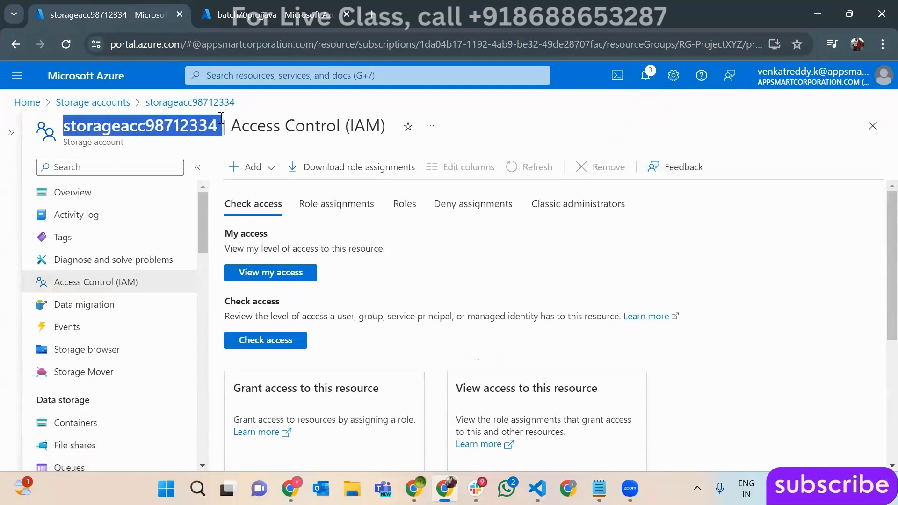
pyautogui.click(262, 15)
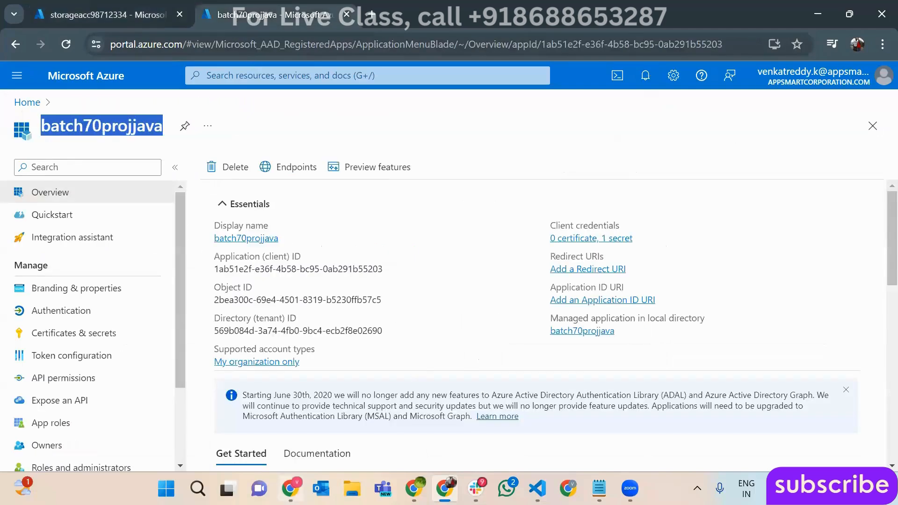
pyautogui.click(299, 480)
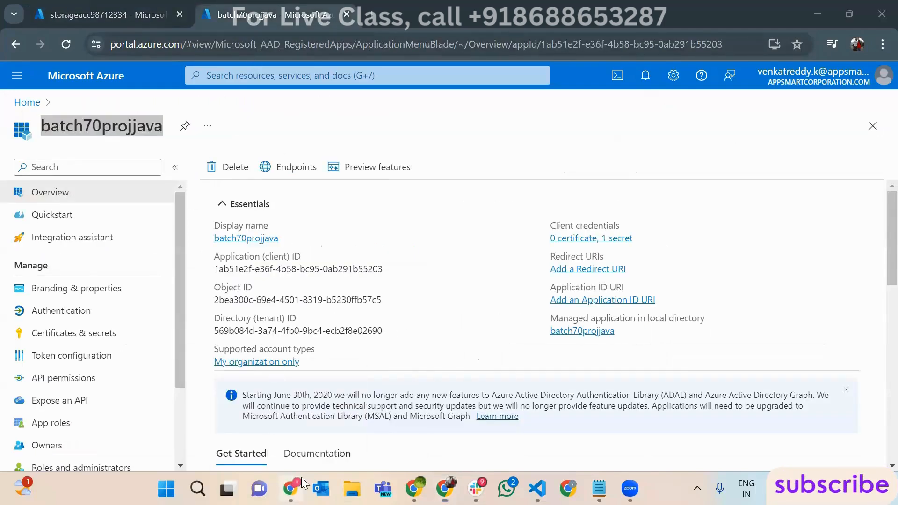
pyautogui.moveTo(266, 124); pyautogui.dragTo(117, 90)
pyautogui.click(367, 131)
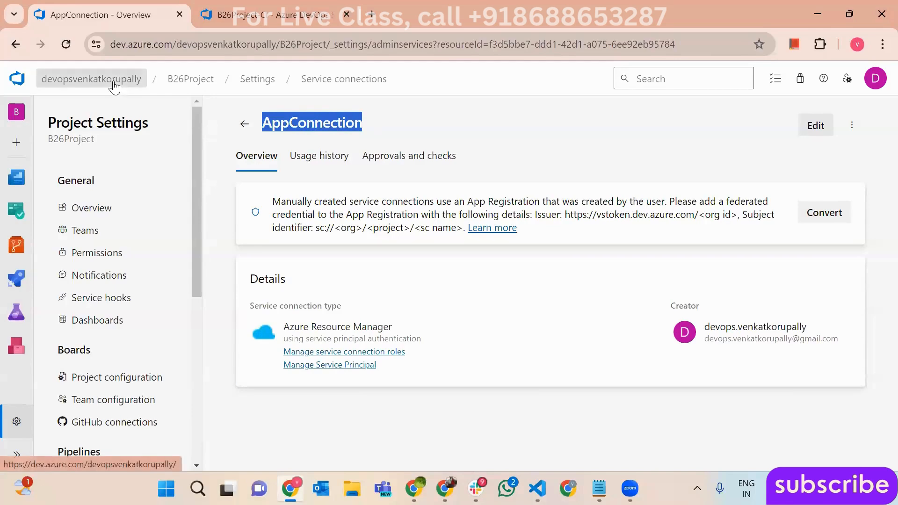
# - Open the React repository of B26Project and look through the project's list of repositories
pyautogui.click(111, 85)
pyautogui.click(322, 239)
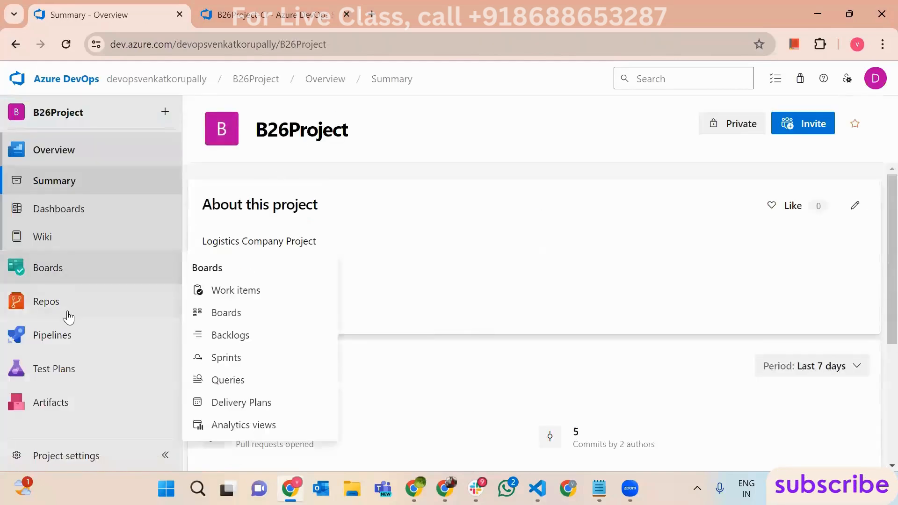
pyautogui.click(66, 313)
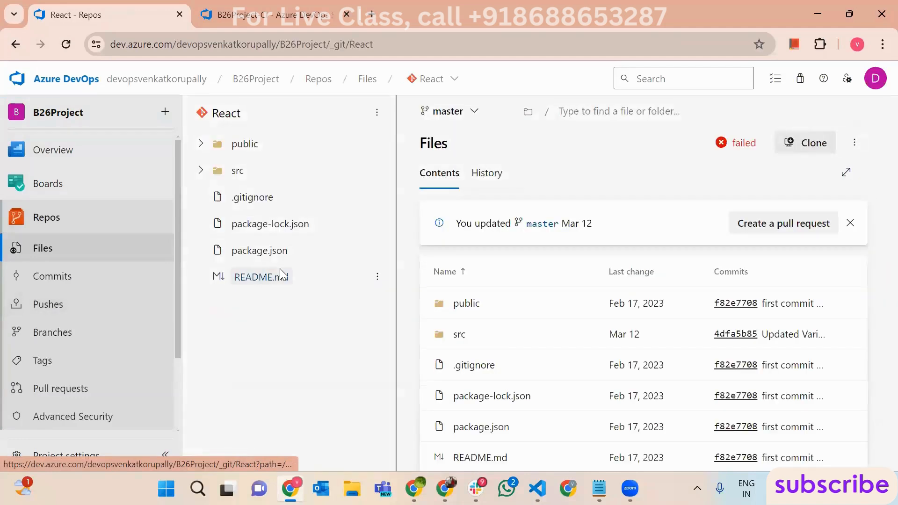
pyautogui.click(431, 78)
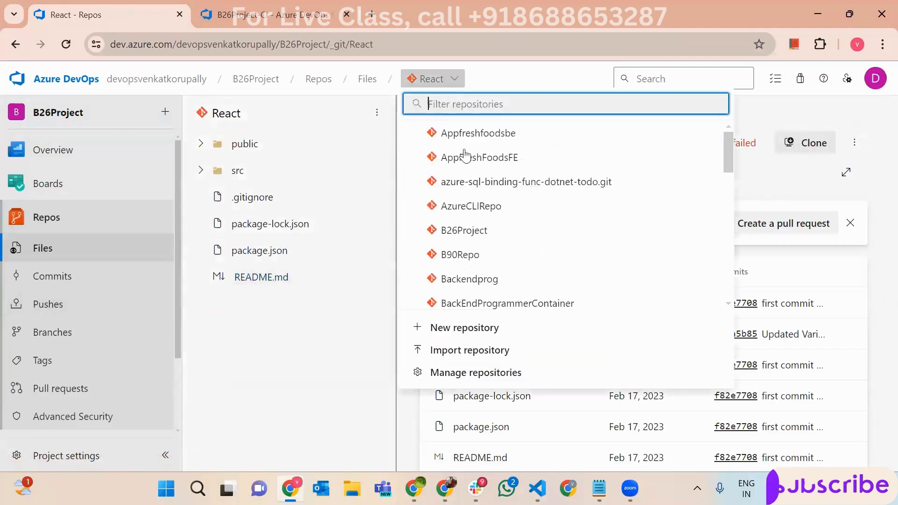
pyautogui.scroll(-10, 482, 263)
pyautogui.scroll(10, 485, 280)
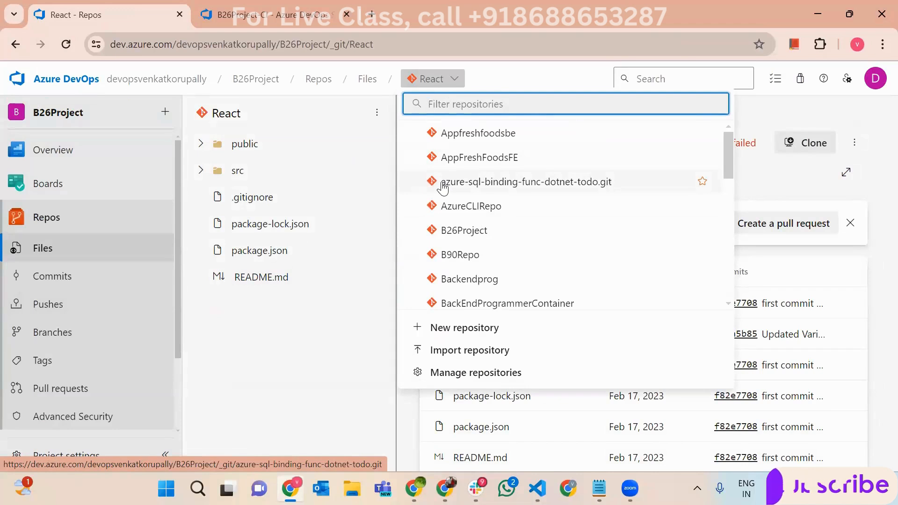
pyautogui.click(325, 355)
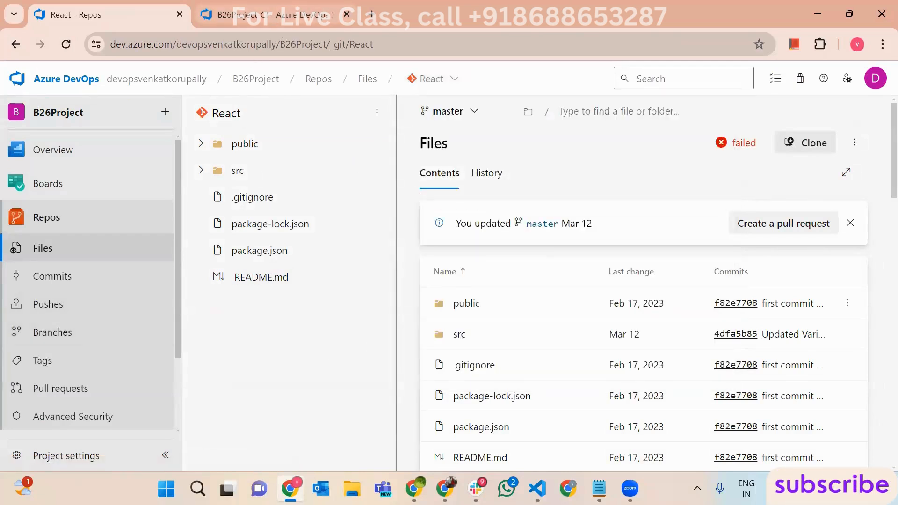
pyautogui.moveTo(445, 488)
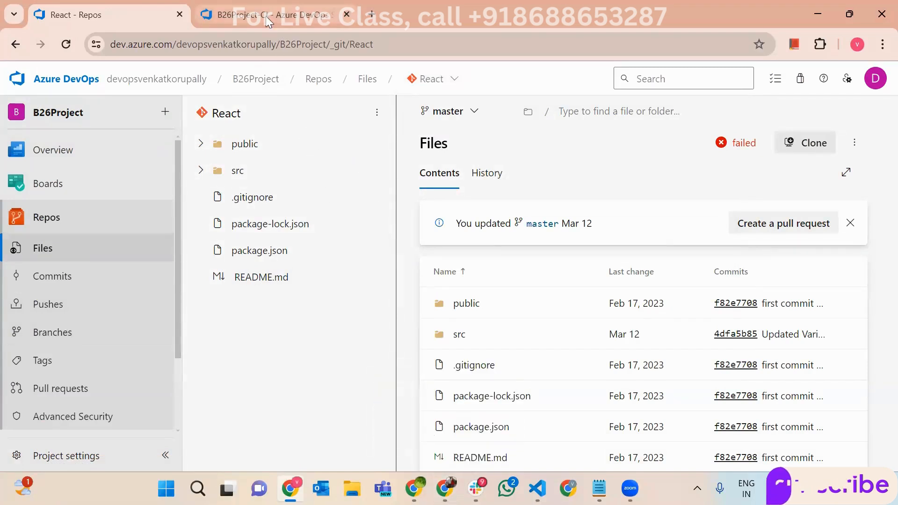
pyautogui.click(452, 81)
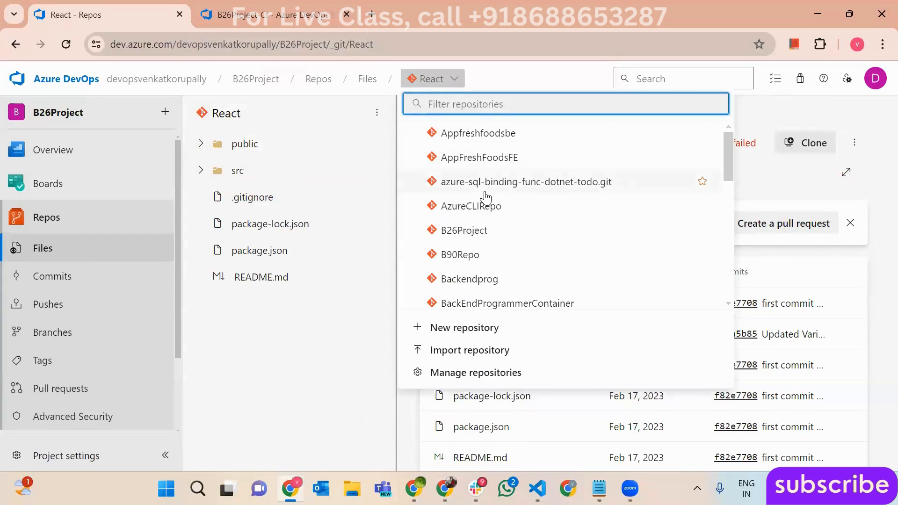
pyautogui.scroll(-10, 513, 244)
pyautogui.scroll(10, 505, 251)
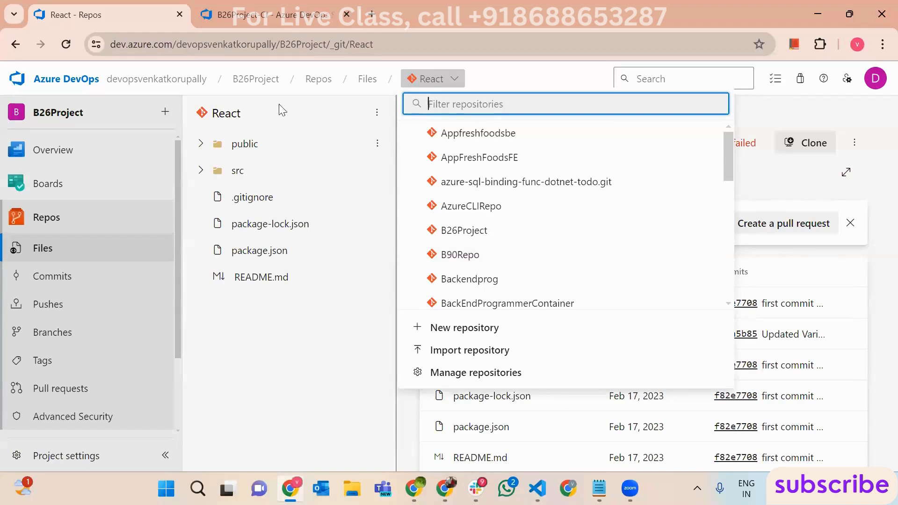
# - Open the project settings of B26Project and look through its service connections
pyautogui.click(261, 87)
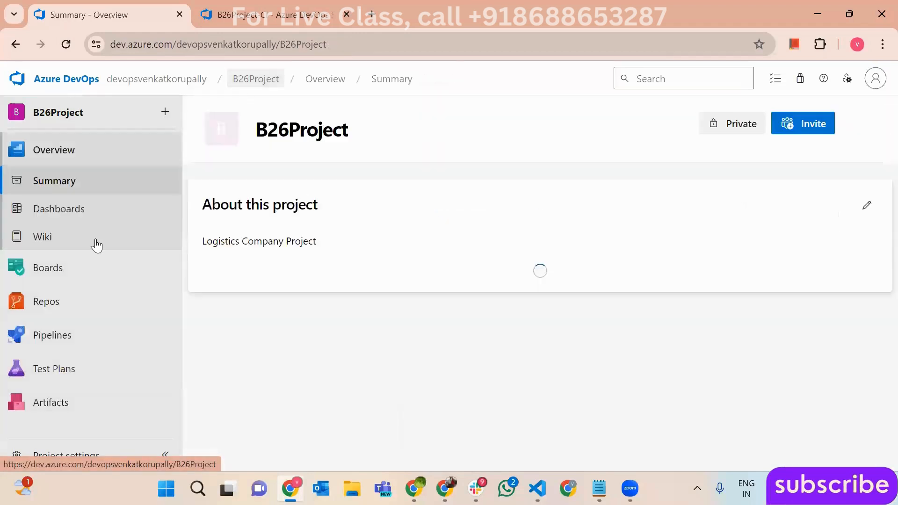
pyautogui.click(92, 454)
pyautogui.scroll(-6, 127, 373)
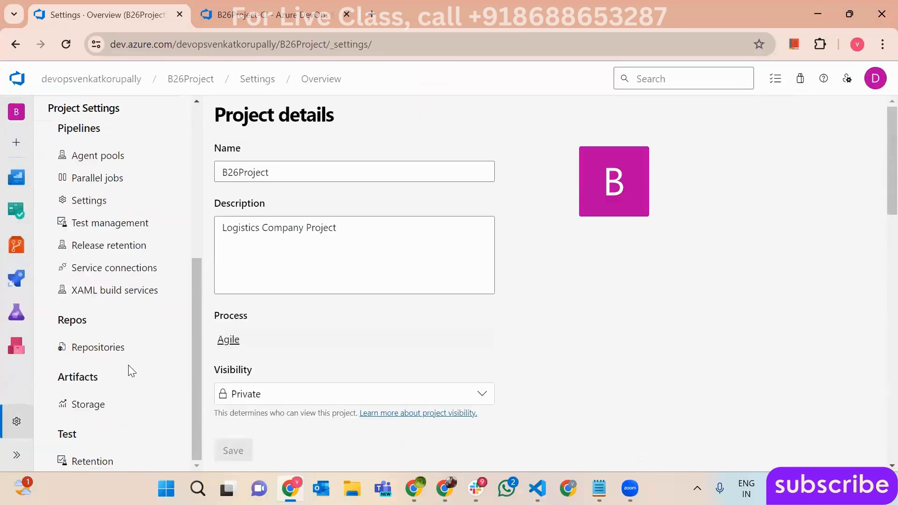
pyautogui.click(119, 260)
pyautogui.scroll(-4, 296, 407)
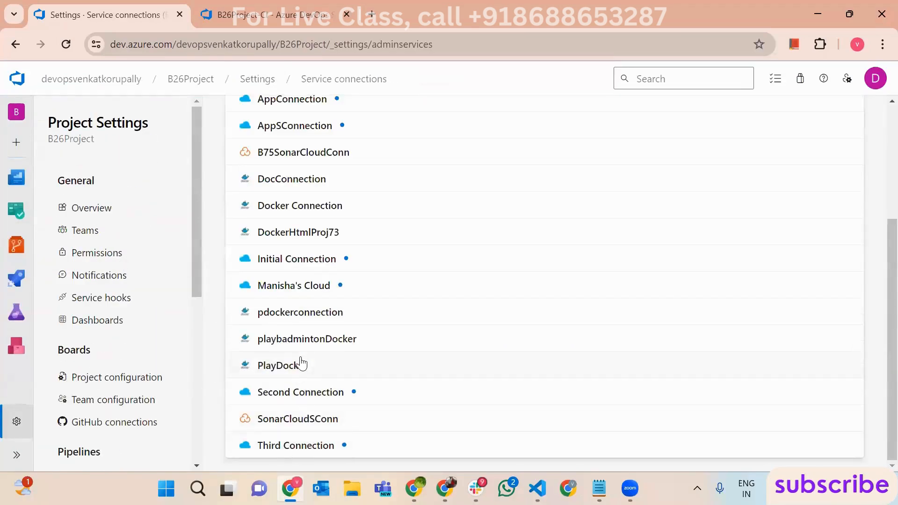
pyautogui.scroll(4, 300, 360)
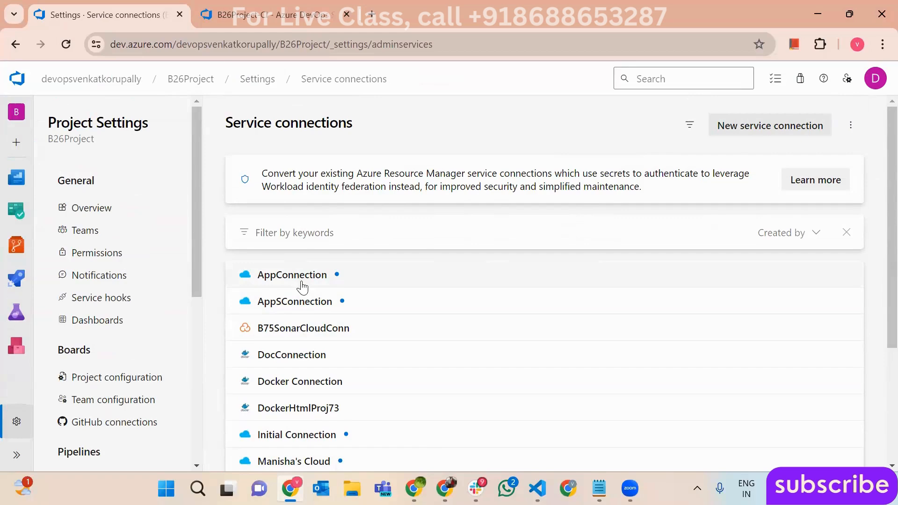
# - Open the DevStorageAccountReact-CICD pipeline for editing and check the Azure subscription of its AzureBlob File Copy task
pyautogui.click(16, 244)
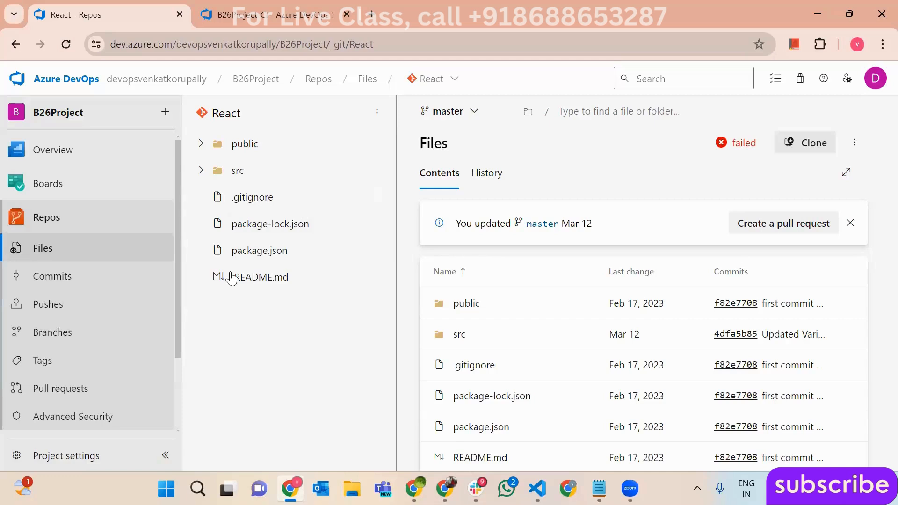
pyautogui.scroll(-2, 154, 341)
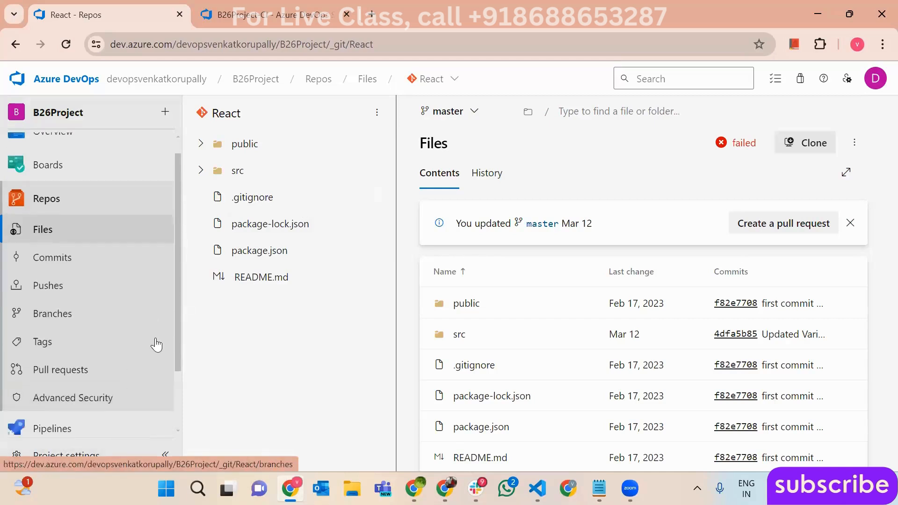
pyautogui.click(77, 458)
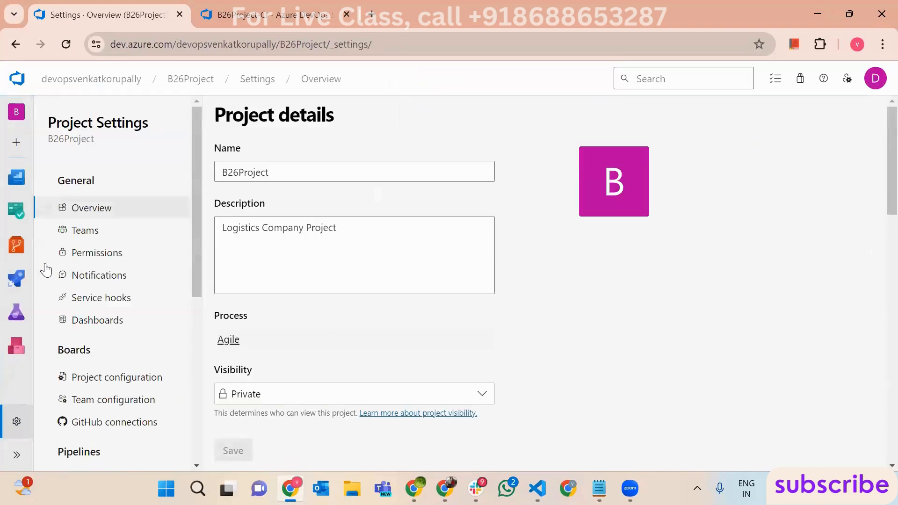
pyautogui.moveTo(17, 278)
pyautogui.click(94, 308)
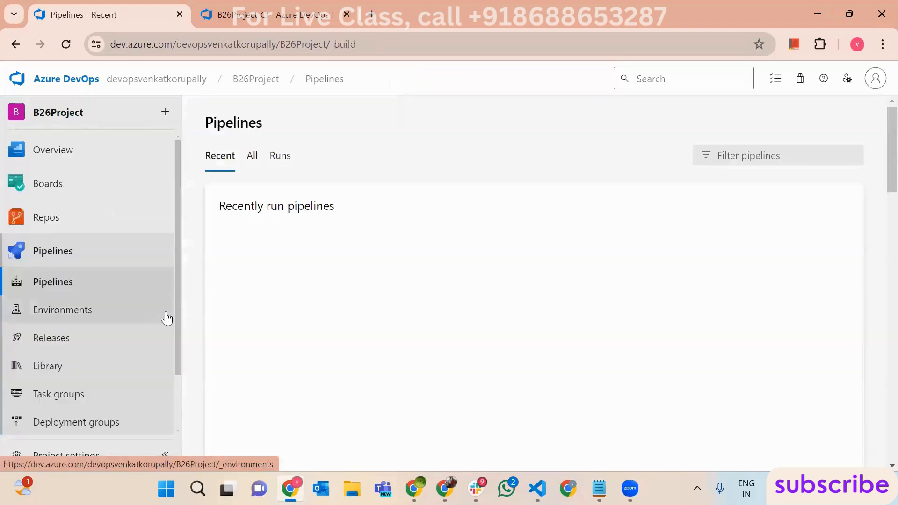
pyautogui.click(758, 269)
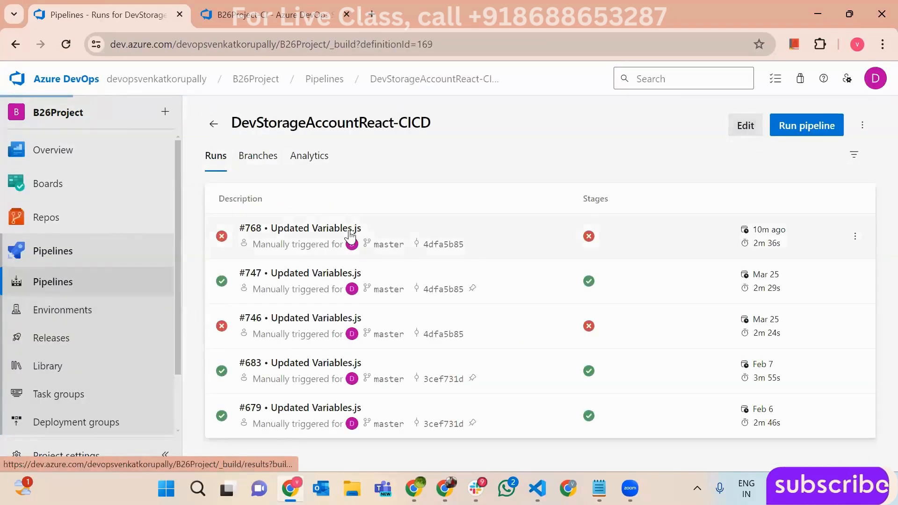
pyautogui.click(744, 124)
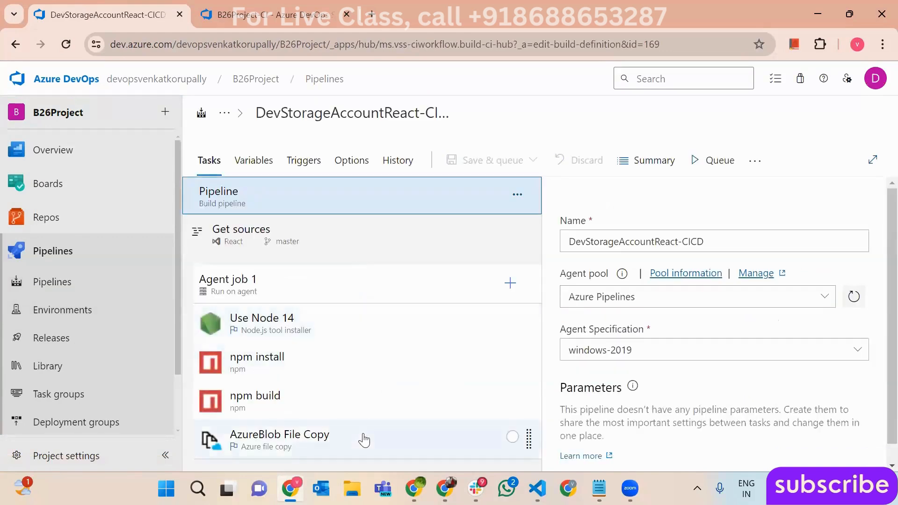
pyautogui.click(363, 440)
pyautogui.click(630, 405)
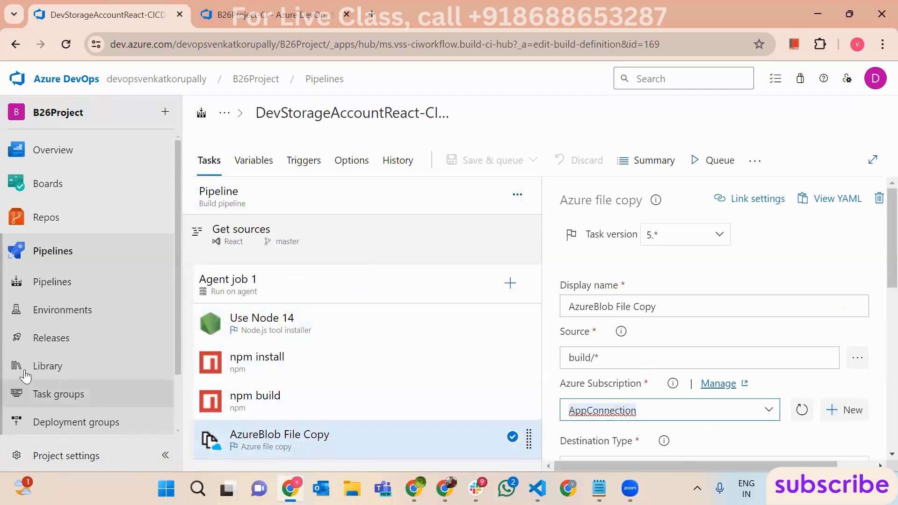
# - Open the AppConnection service connection from the project settings
pyautogui.scroll(-2, 47, 393)
pyautogui.moveTo(177, 347); pyautogui.dragTo(178, 420)
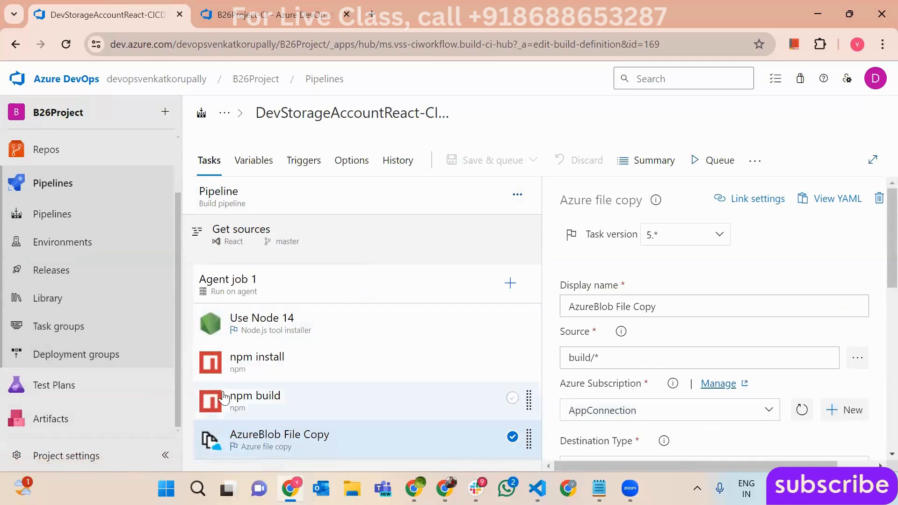
pyautogui.click(68, 457)
pyautogui.scroll(-1, 135, 337)
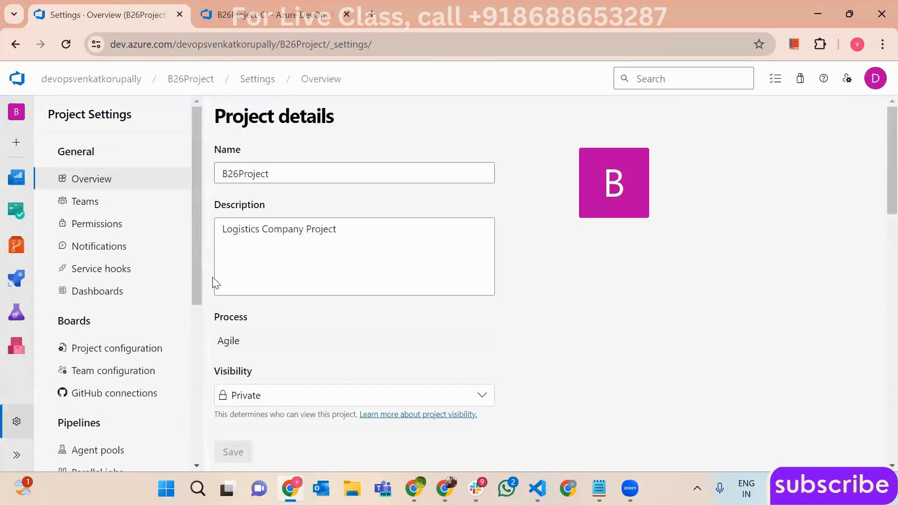
pyautogui.scroll(1, 199, 283)
pyautogui.moveTo(197, 279); pyautogui.dragTo(197, 458)
pyautogui.click(114, 268)
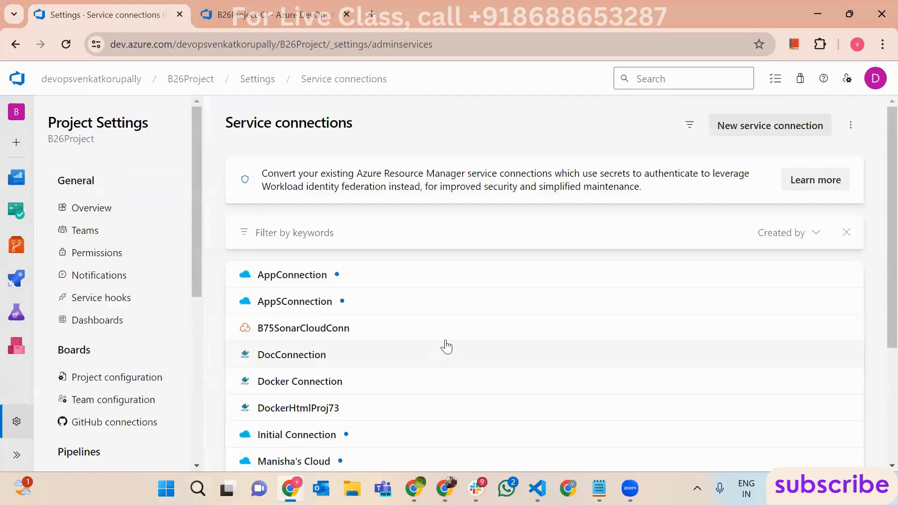
pyautogui.click(287, 278)
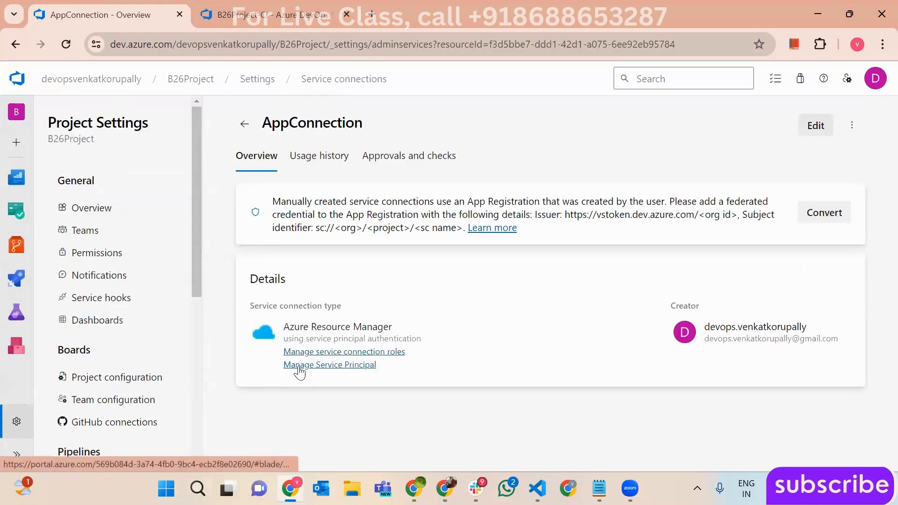
# - Copy the Manage Service Principal link address and highlight the batch70projjava app registration name in the Azure portal window
pyautogui.rightClick(299, 368)
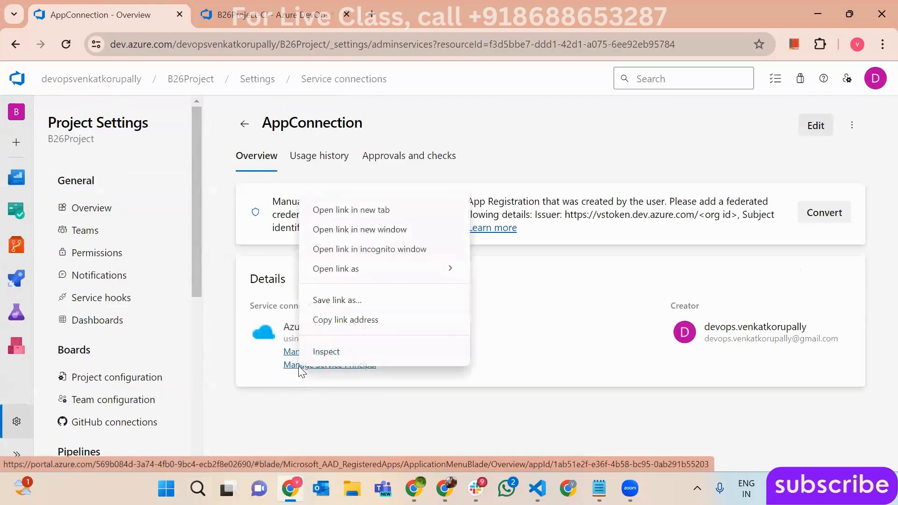
pyautogui.click(342, 322)
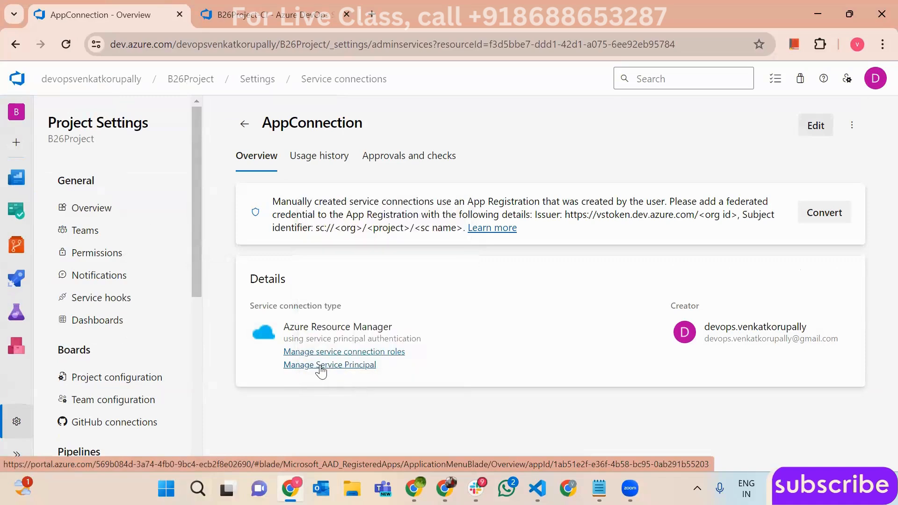
pyautogui.click(445, 489)
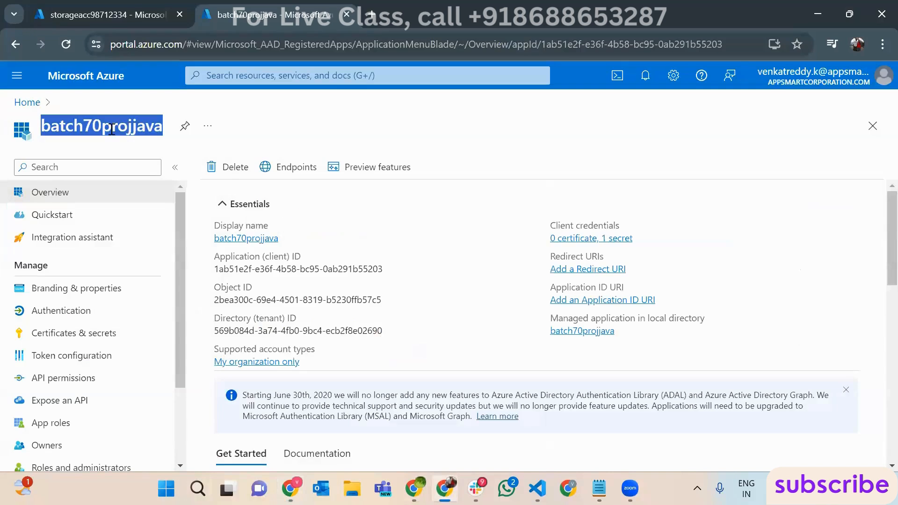
pyautogui.click(111, 130)
pyautogui.moveTo(44, 128); pyautogui.dragTo(153, 149)
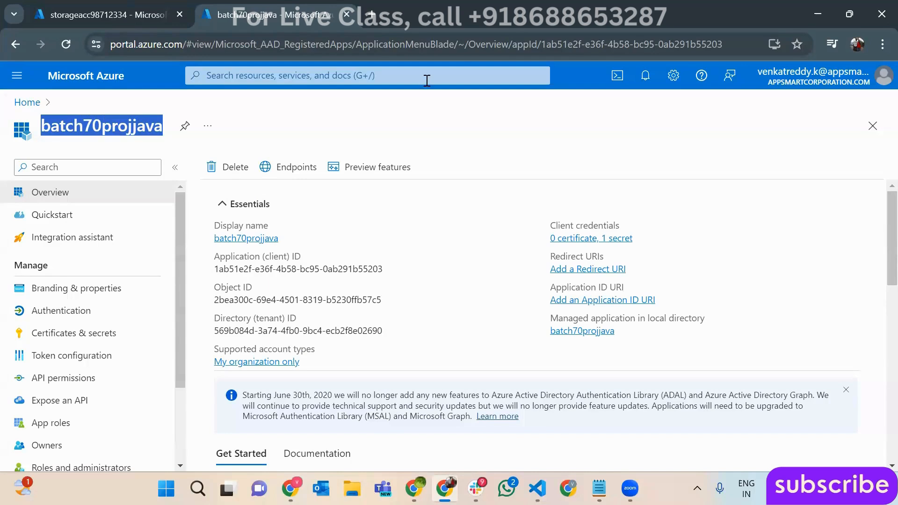
pyautogui.click(433, 182)
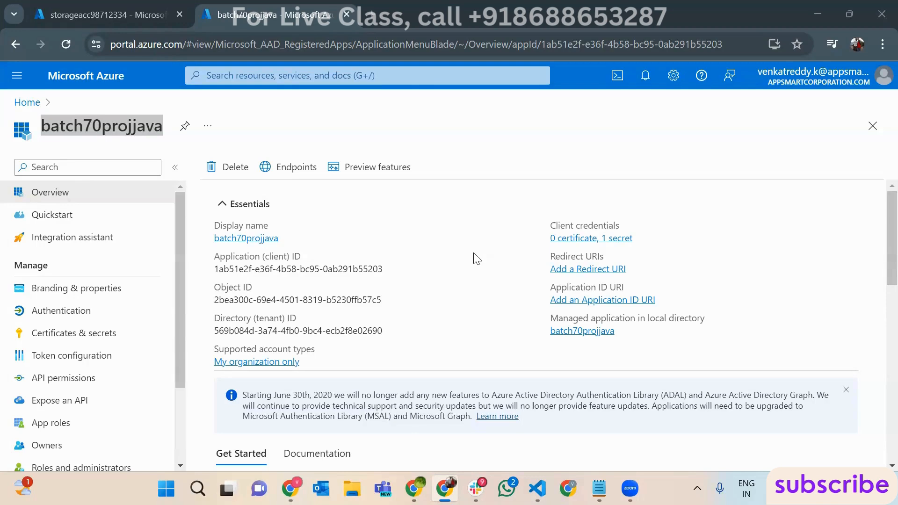
pyautogui.click(119, 126)
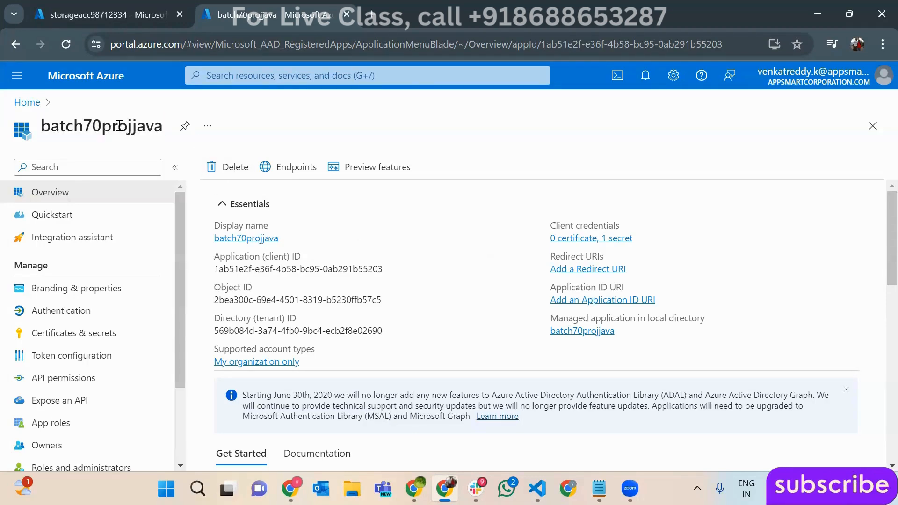
pyautogui.doubleClick(120, 126)
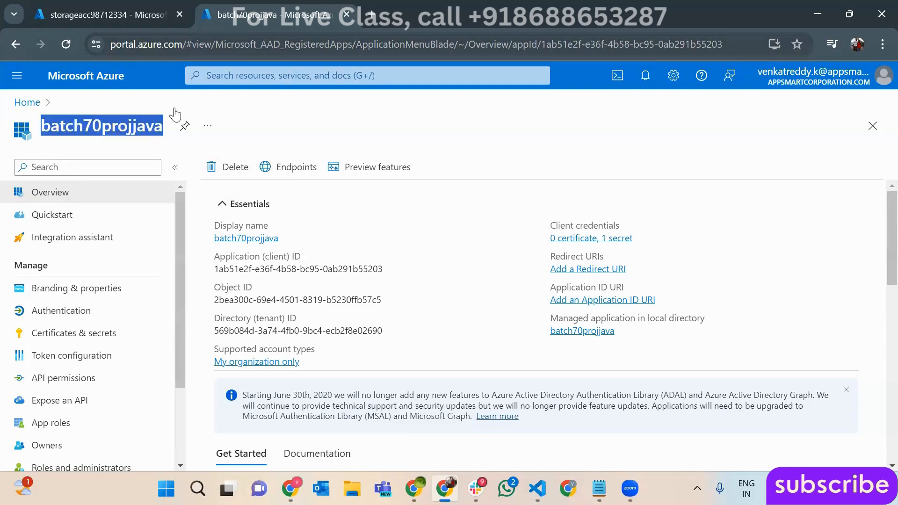
# - Switch to Azure DevOps, open the DevStorageAccountReact-CICD pipeline for editing and highlight the Azure subscription in its AzureBlob File Copy task
pyautogui.hotkey('alt', 'Tab')
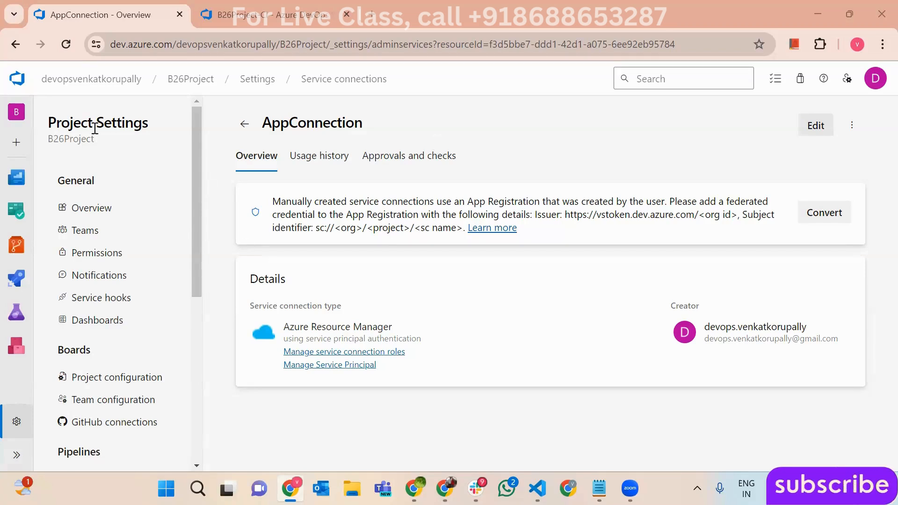
pyautogui.moveTo(16, 245)
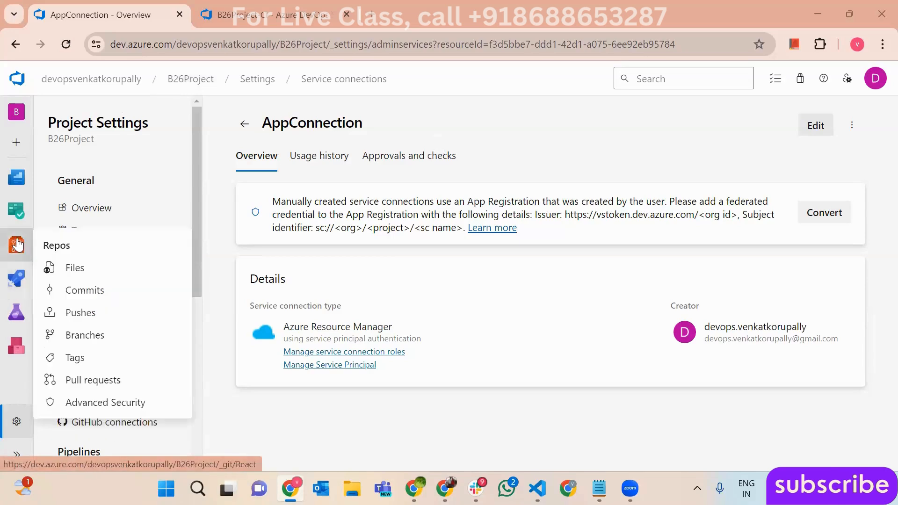
pyautogui.moveTo(16, 279)
pyautogui.click(85, 304)
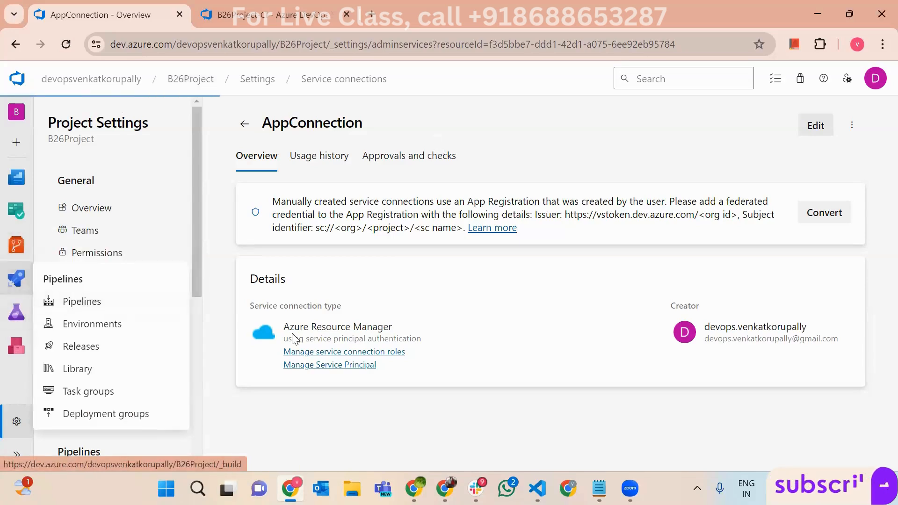
pyautogui.click(226, 278)
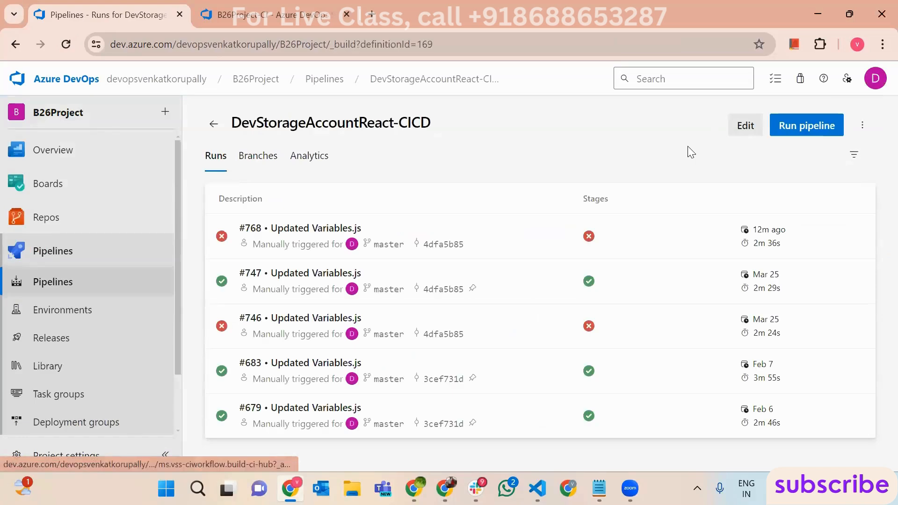
pyautogui.click(746, 125)
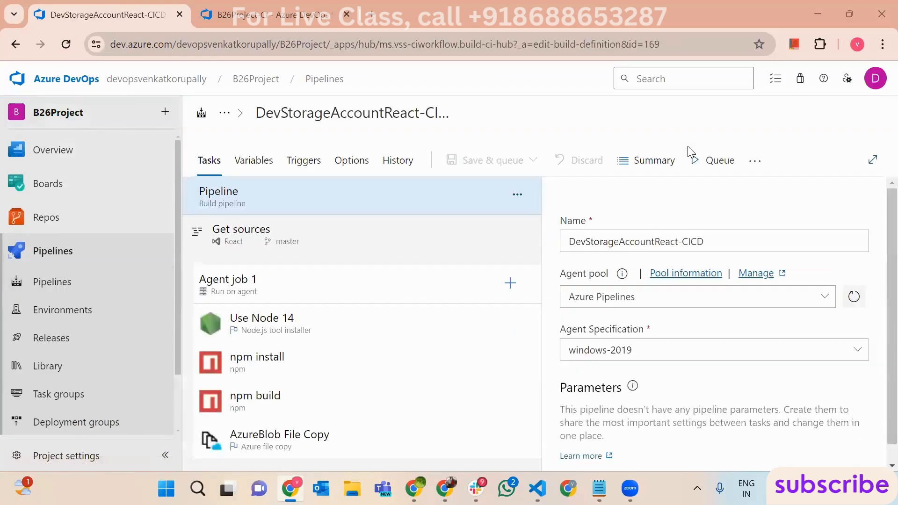
pyautogui.click(280, 434)
pyautogui.scroll(-2, 678, 401)
pyautogui.click(646, 276)
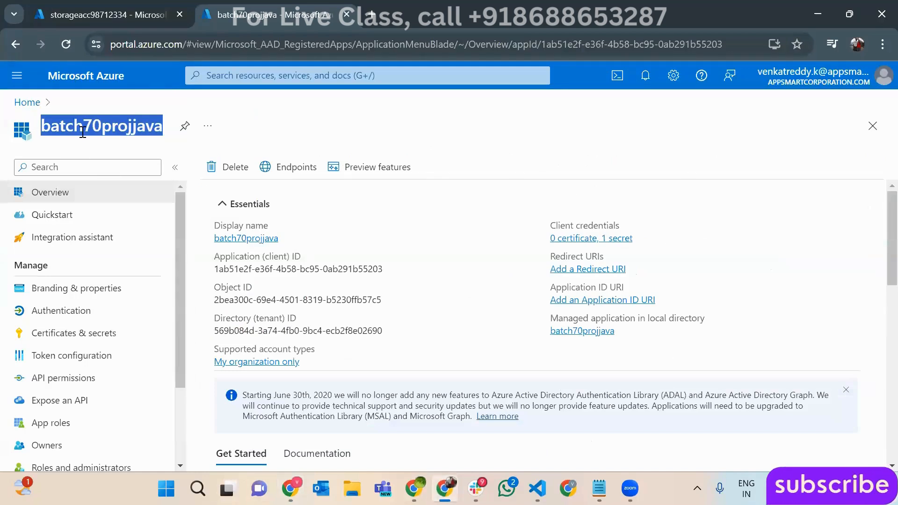
# - Return to B26Project from the organization's project list and view the files of its Java repository
pyautogui.click(82, 132)
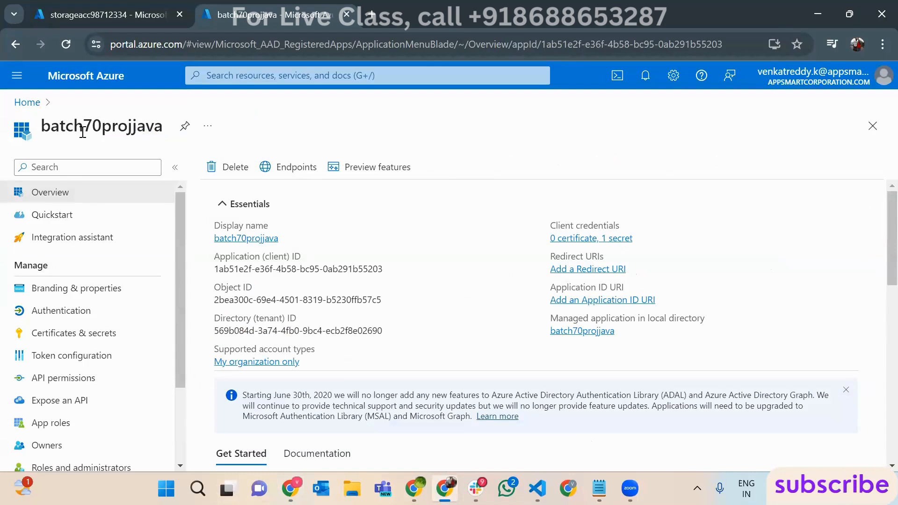
pyautogui.click(290, 488)
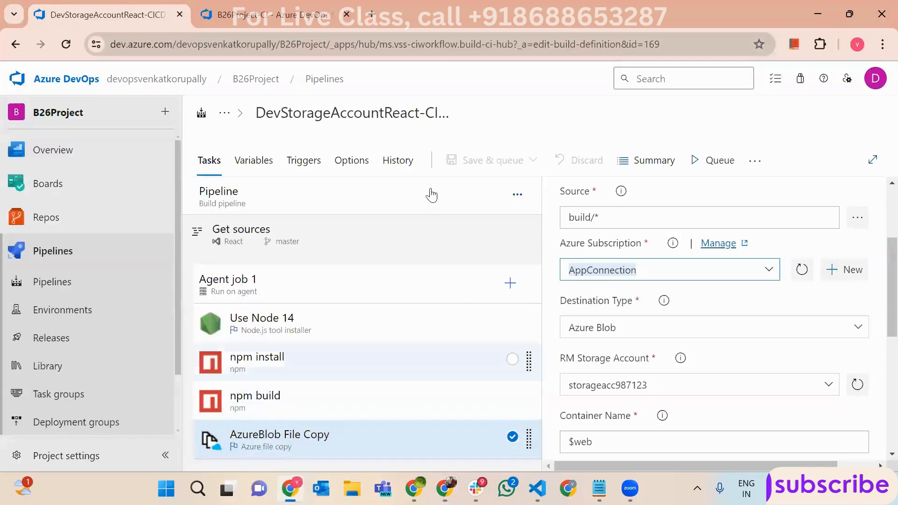
pyautogui.click(171, 79)
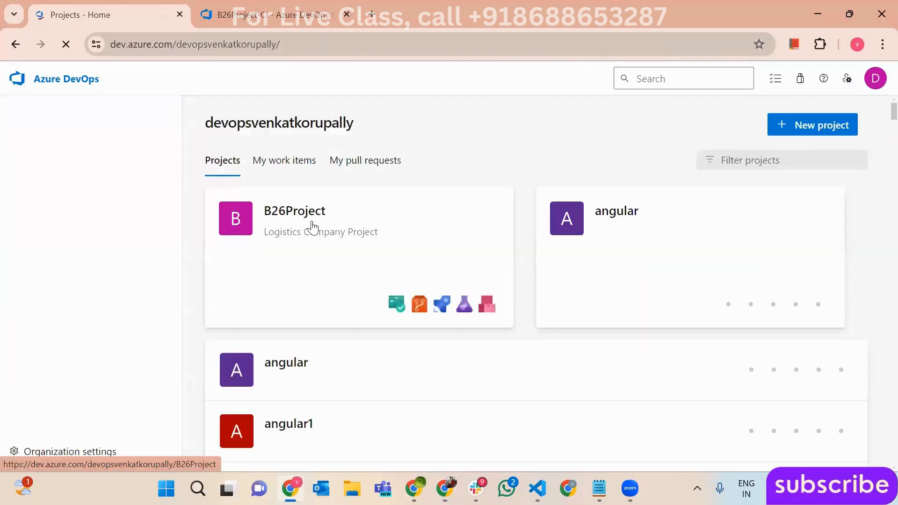
pyautogui.click(313, 227)
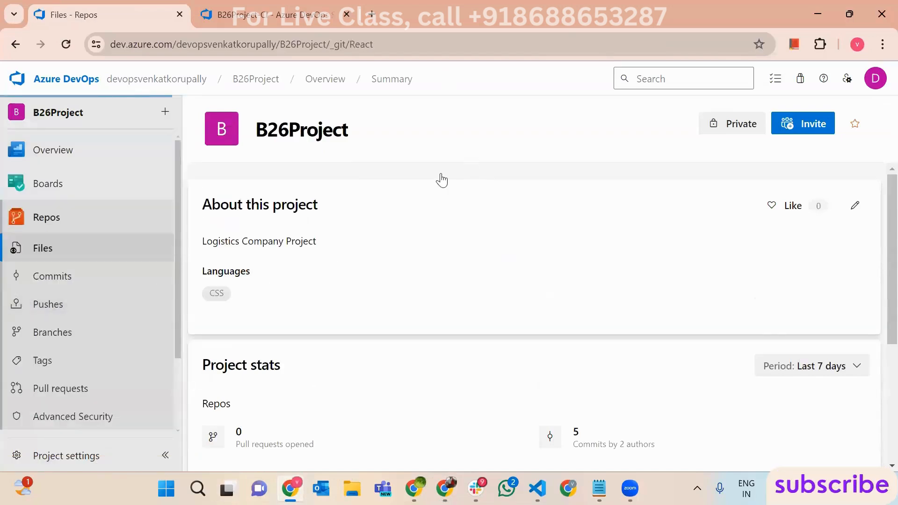
pyautogui.click(491, 79)
pyautogui.click(449, 172)
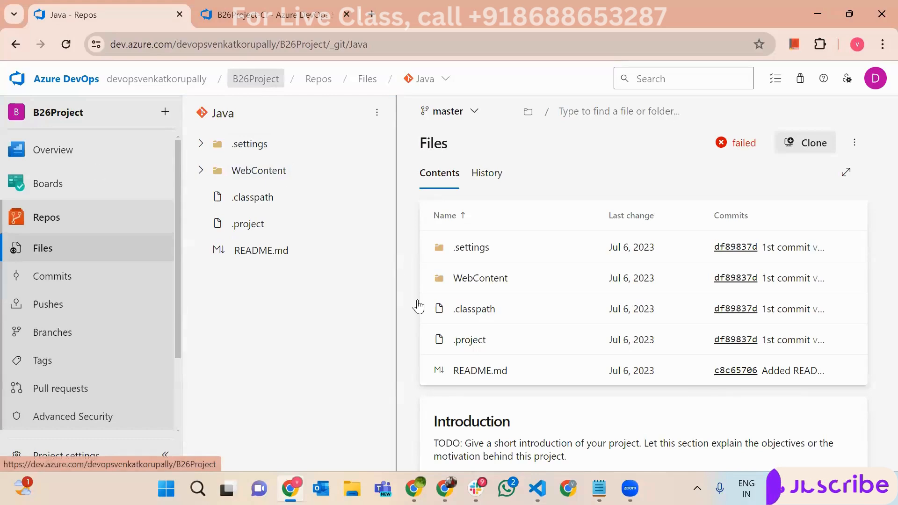
# - Bring up the StorAccount-CICD pipeline editor, then switch to the Azure portal and highlight the batch70projjava app registration name
pyautogui.click(275, 15)
pyautogui.moveTo(94, 150)
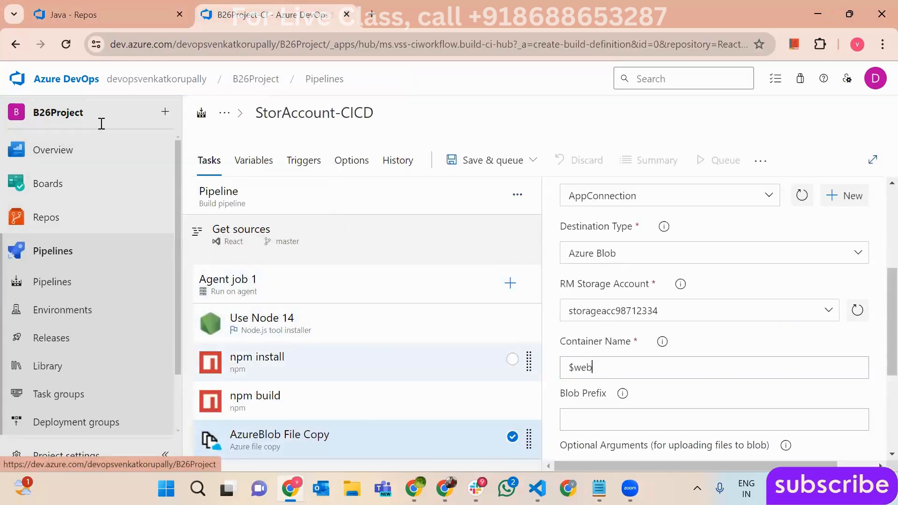
pyautogui.click(444, 488)
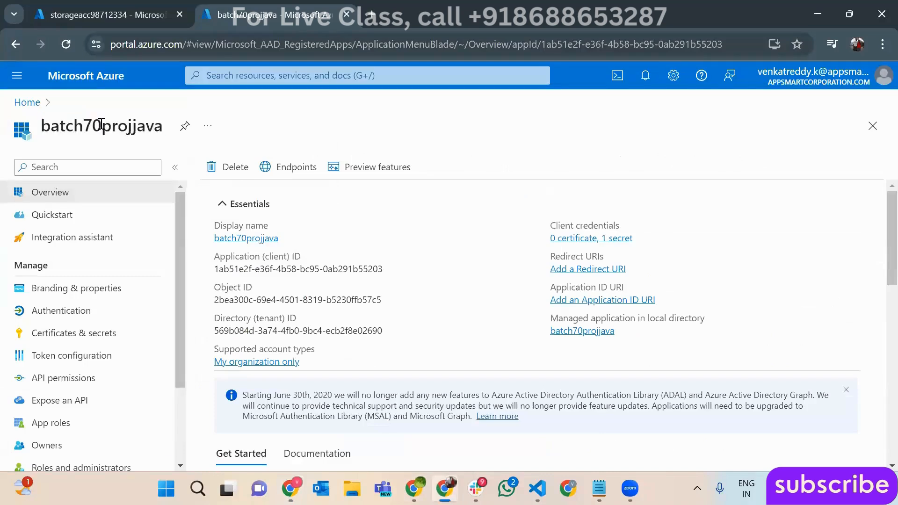
pyautogui.doubleClick(101, 124)
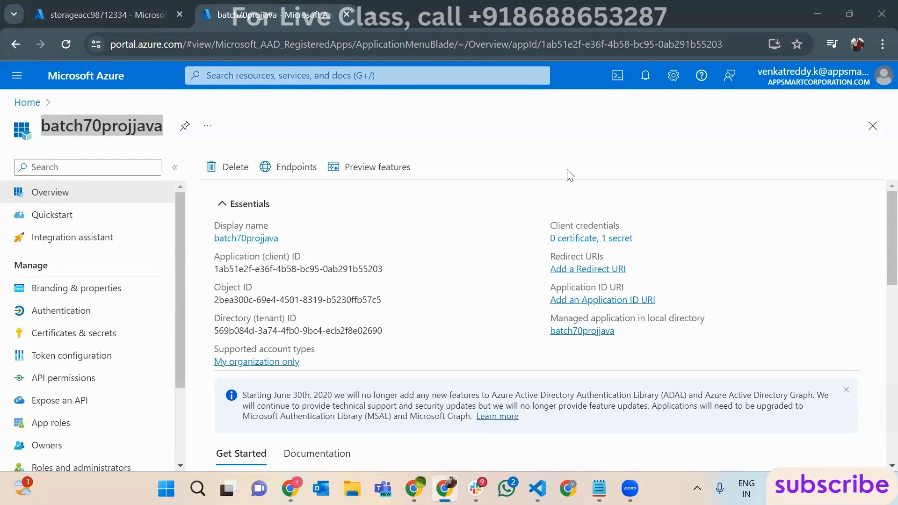
pyautogui.doubleClick(114, 128)
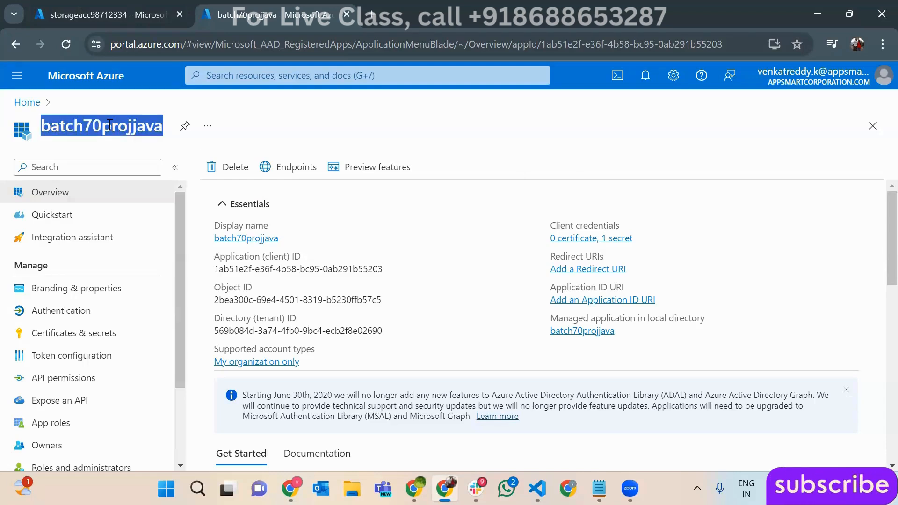
pyautogui.click(110, 125)
pyautogui.moveTo(42, 125)
pyautogui.mouseDown()
pyautogui.moveTo(162, 125)
pyautogui.moveTo(51, 137)
pyautogui.mouseUp()
pyautogui.click(161, 125)
pyautogui.click(51, 136)
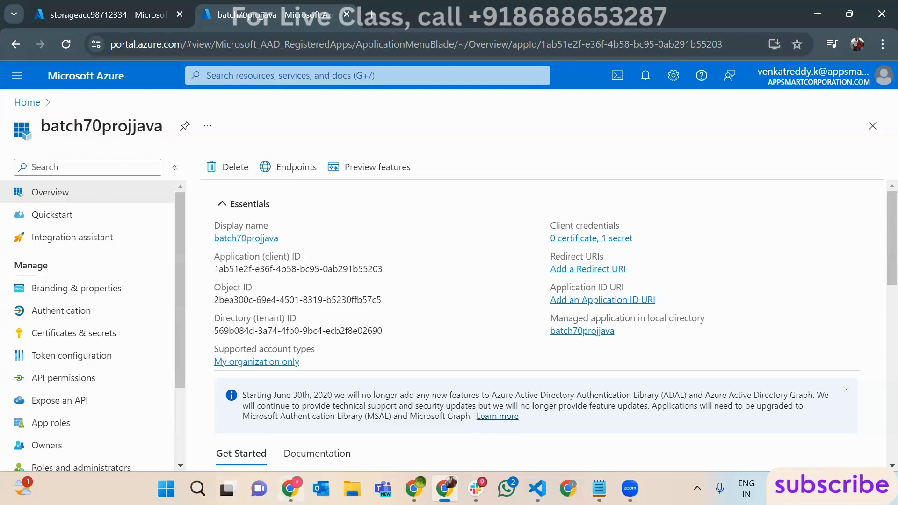
# - Switch back to the StorAccount-CICD pipeline and review the storage account and container settings of its AzureBlob File Copy task
pyautogui.click(290, 488)
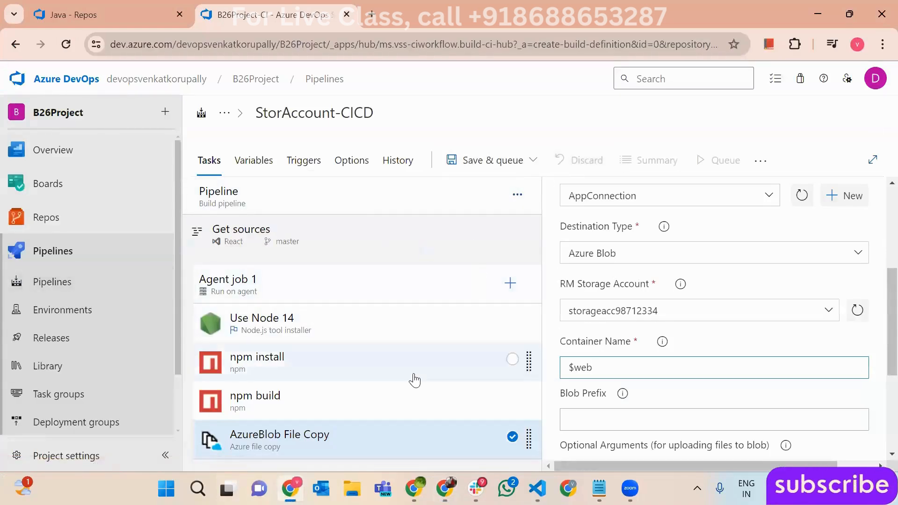
pyautogui.scroll(-5, 876, 316)
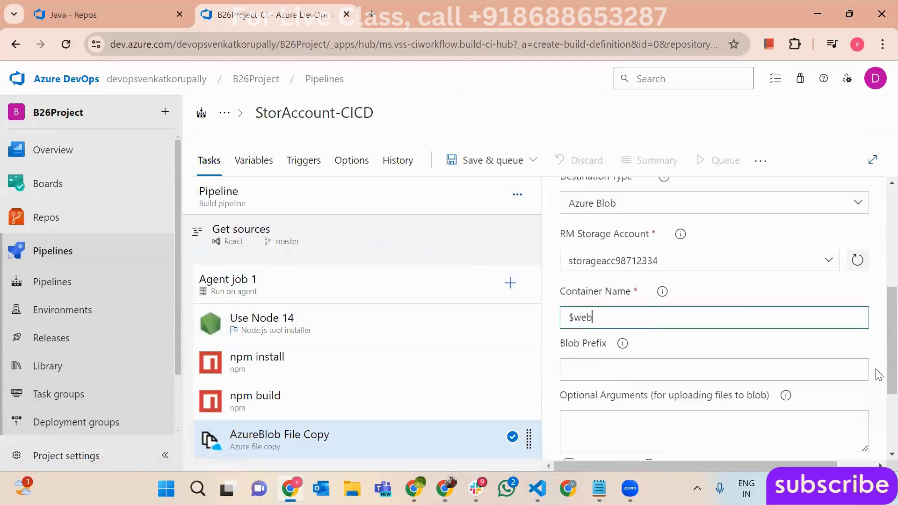
pyautogui.scroll(3, 879, 375)
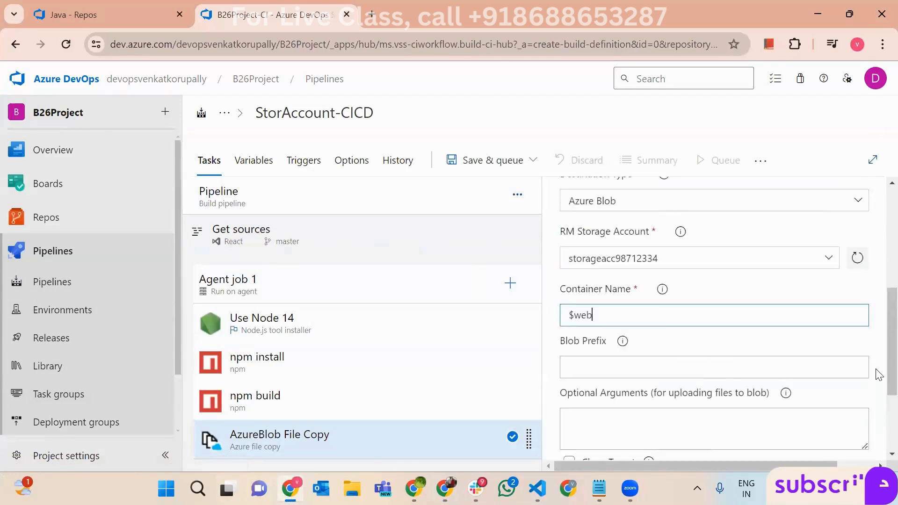
pyautogui.click(831, 258)
pyautogui.click(831, 259)
pyautogui.click(814, 289)
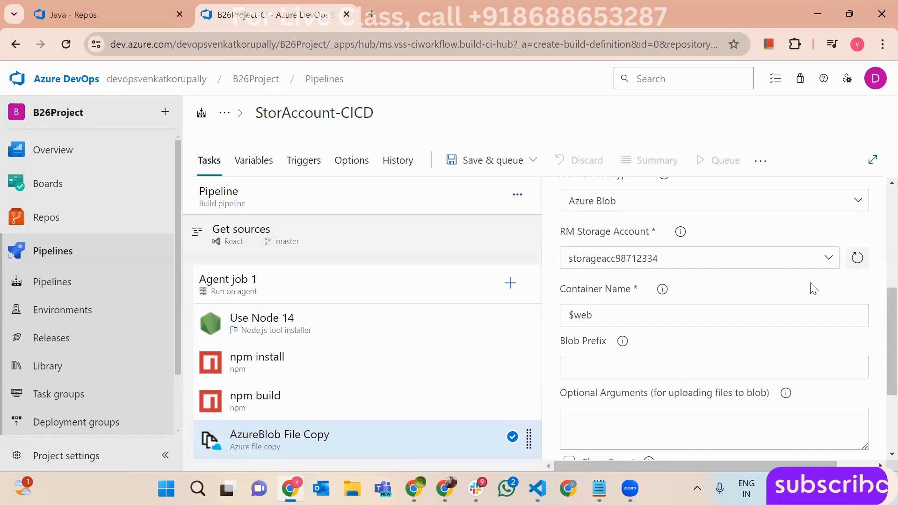
# - Save and queue the StorAccount-CICD pipeline, start the run and open the log of Agent job 1
pyautogui.click(495, 160)
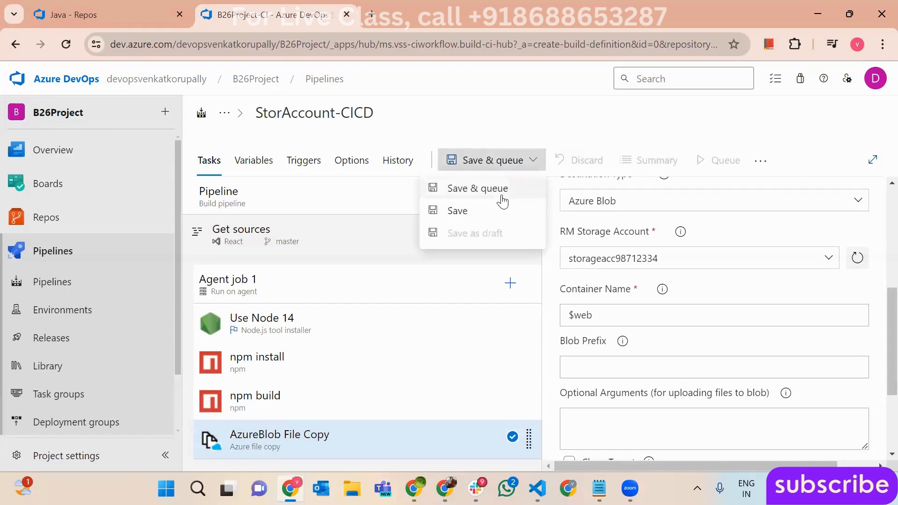
pyautogui.click(503, 202)
pyautogui.click(861, 443)
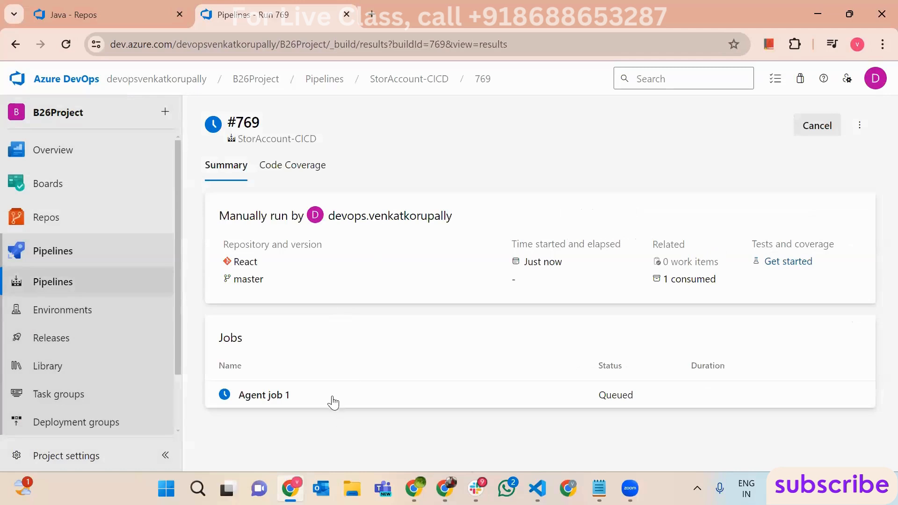
pyautogui.click(333, 398)
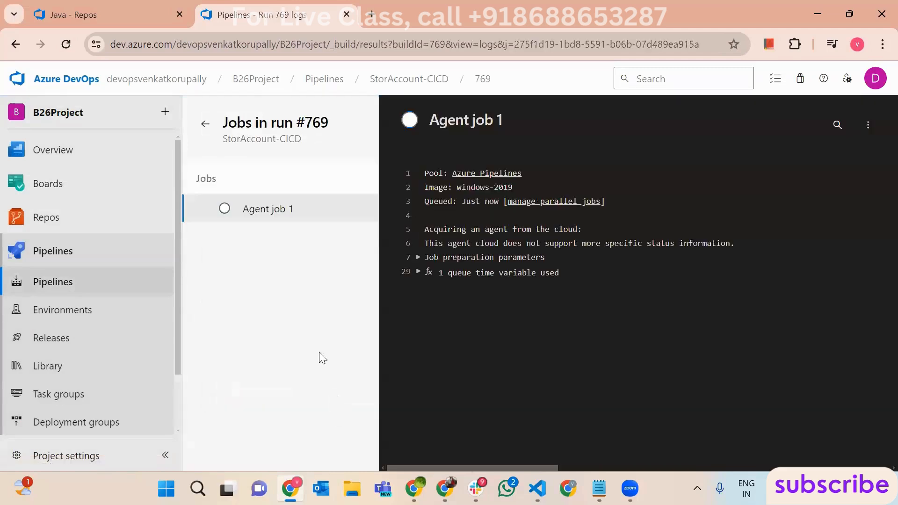
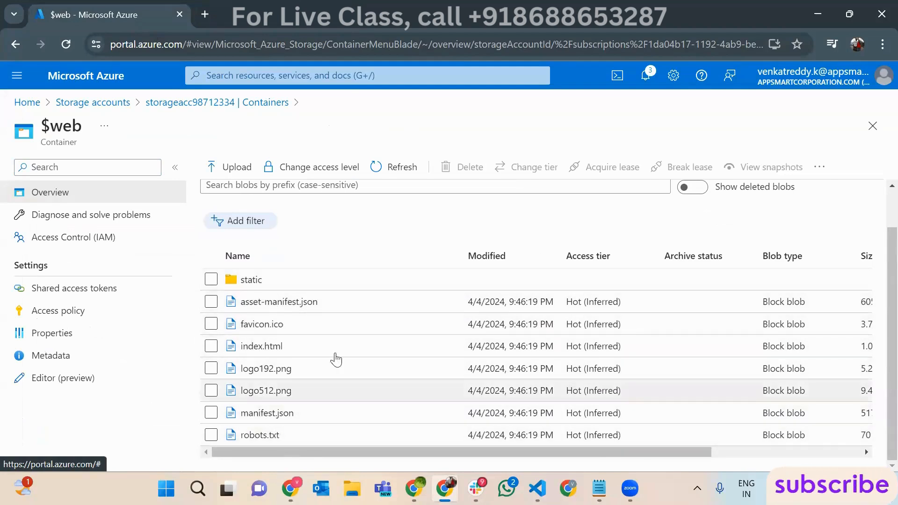
# - Highlight the name of the $web container that holds the deployed build files in the Azure portal
pyautogui.doubleClick(61, 133)
pyautogui.tripleClick(62, 132)
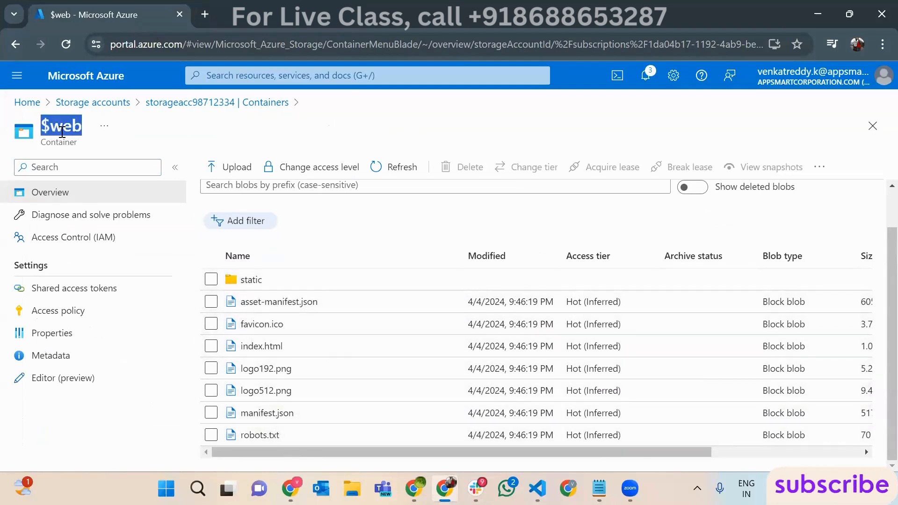
pyautogui.click(62, 132)
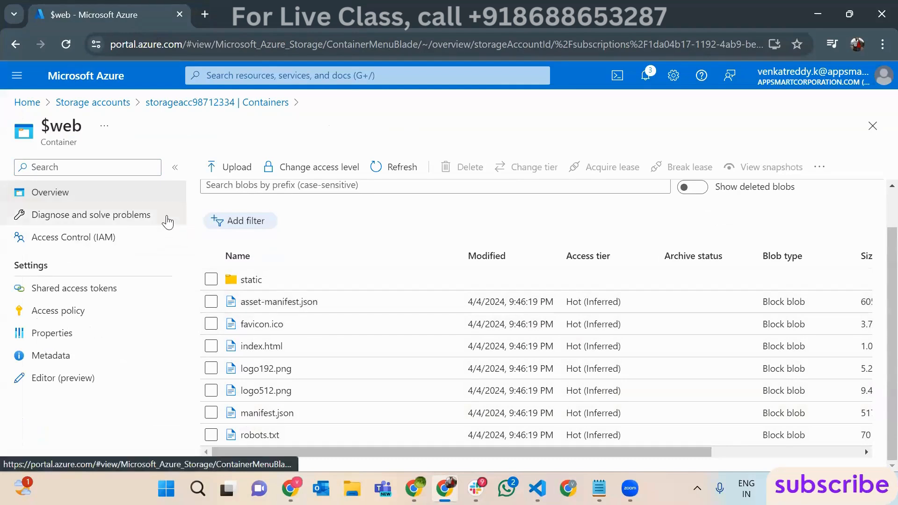
# - Open the static website settings of the storageacc98712334 storage account from the storage accounts list
pyautogui.click(103, 103)
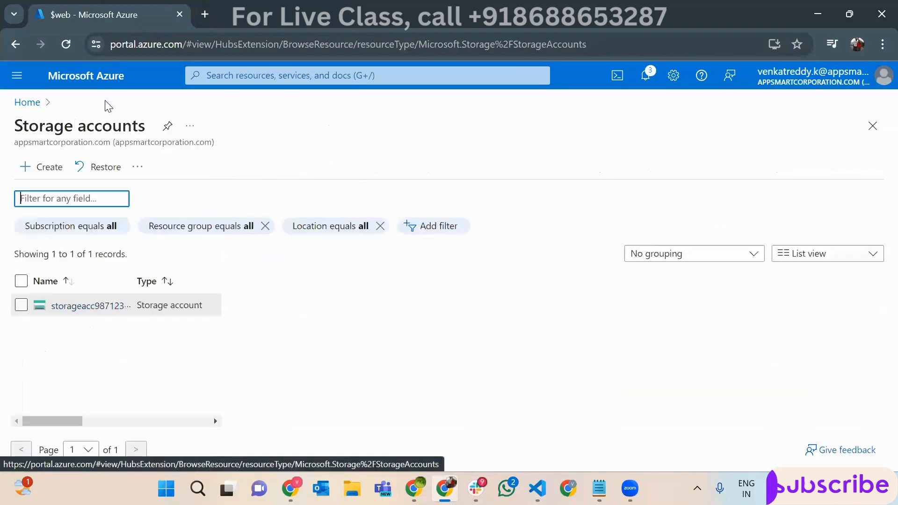
pyautogui.click(137, 278)
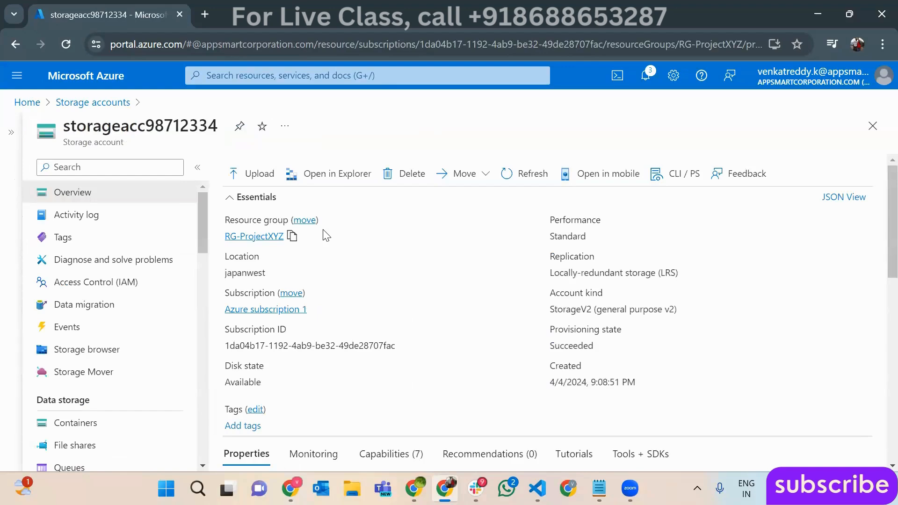
pyautogui.scroll(-5, 151, 292)
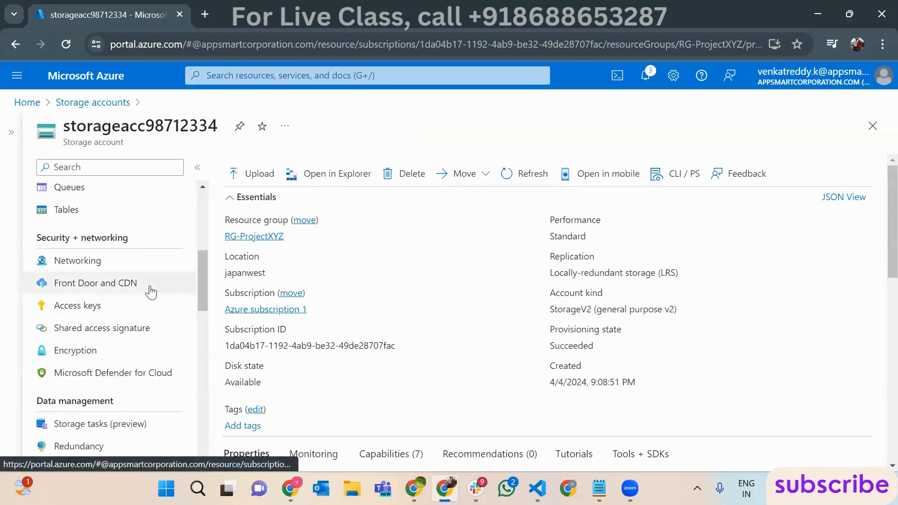
pyautogui.scroll(-9, 151, 292)
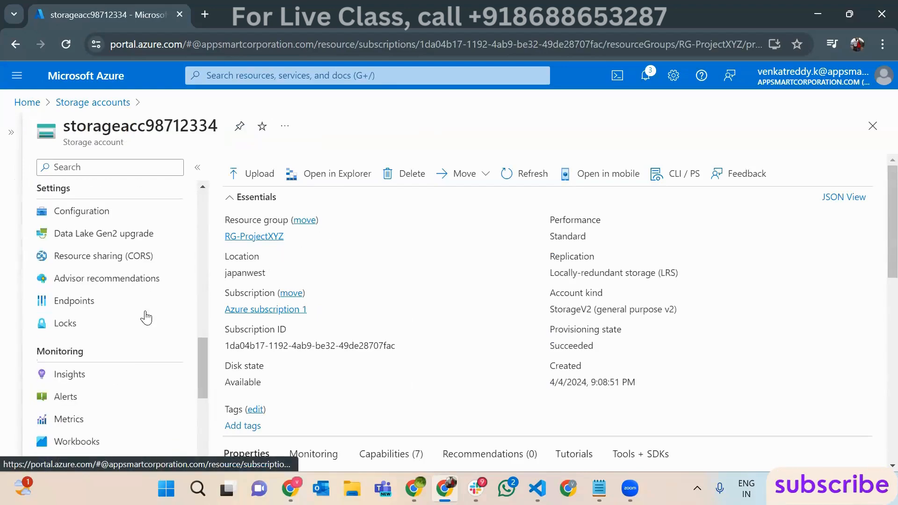
pyautogui.scroll(-3, 145, 317)
pyautogui.scroll(12, 140, 311)
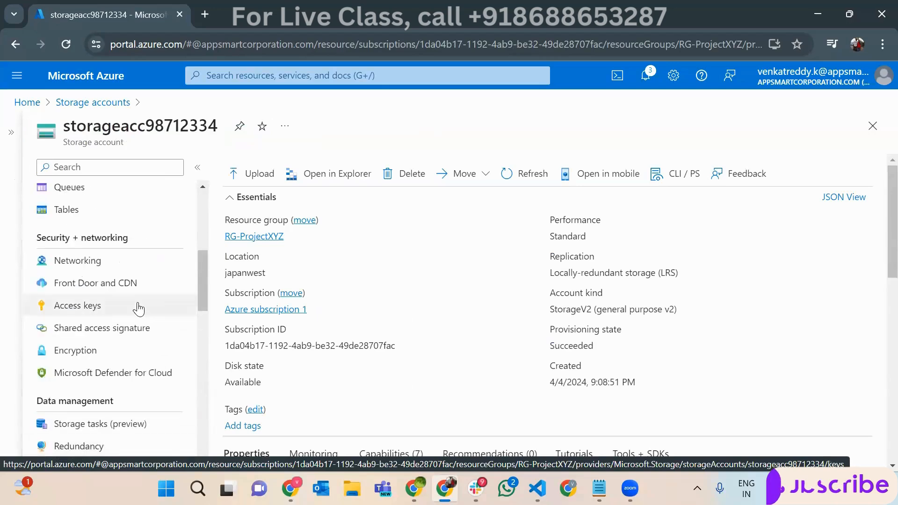
pyautogui.scroll(5, 140, 309)
pyautogui.scroll(-5, 146, 310)
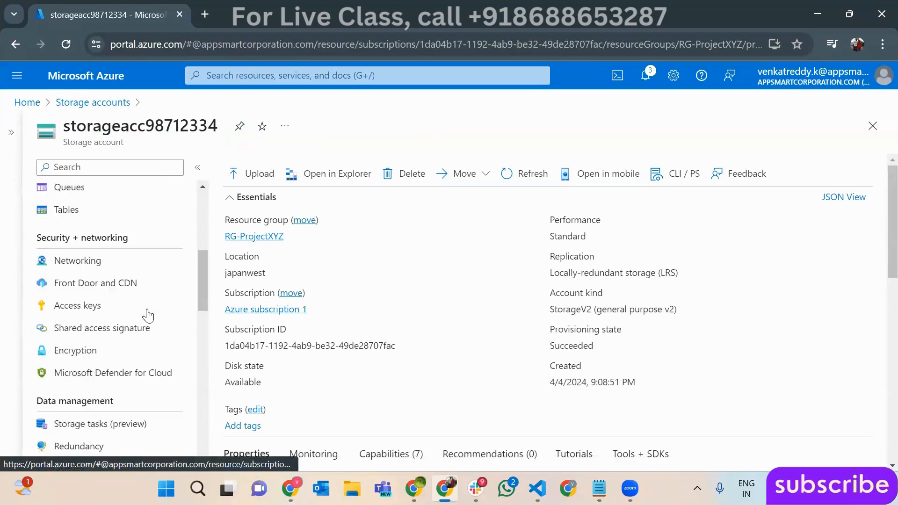
pyautogui.scroll(-7, 149, 315)
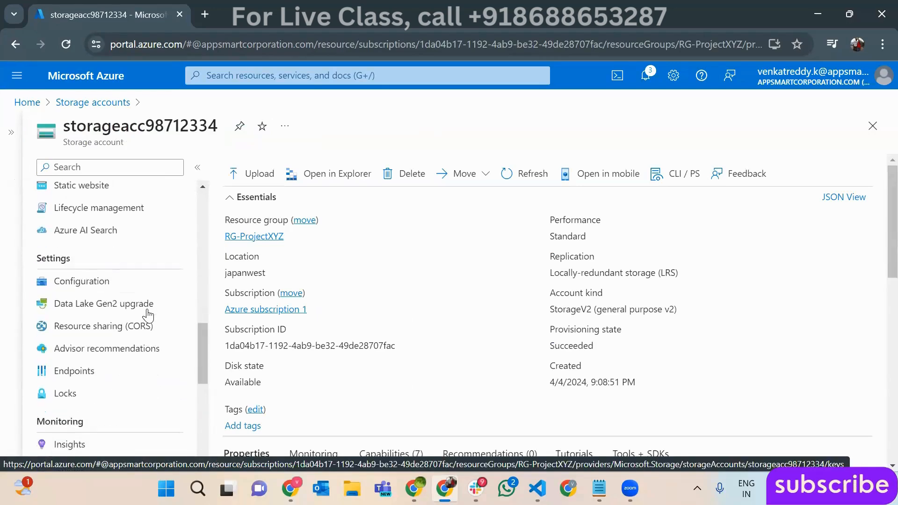
pyautogui.scroll(-8, 148, 316)
pyautogui.scroll(6, 148, 316)
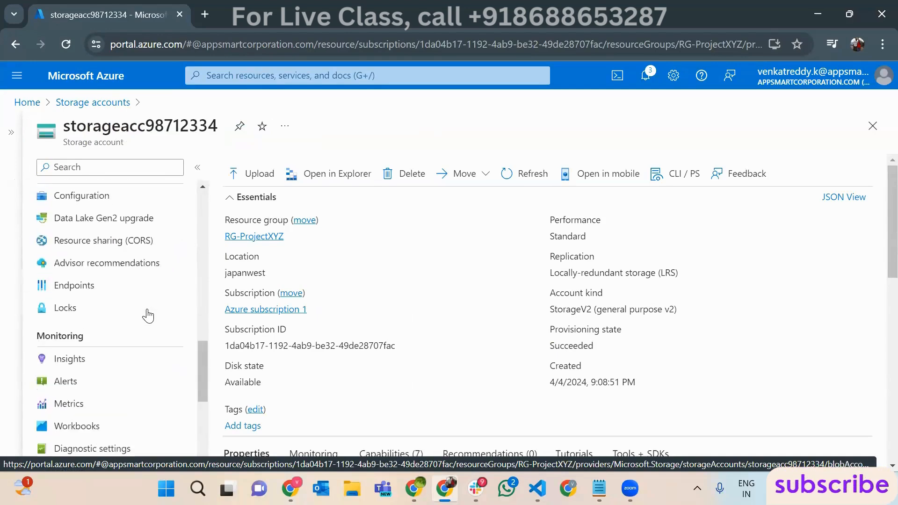
pyautogui.scroll(6, 148, 316)
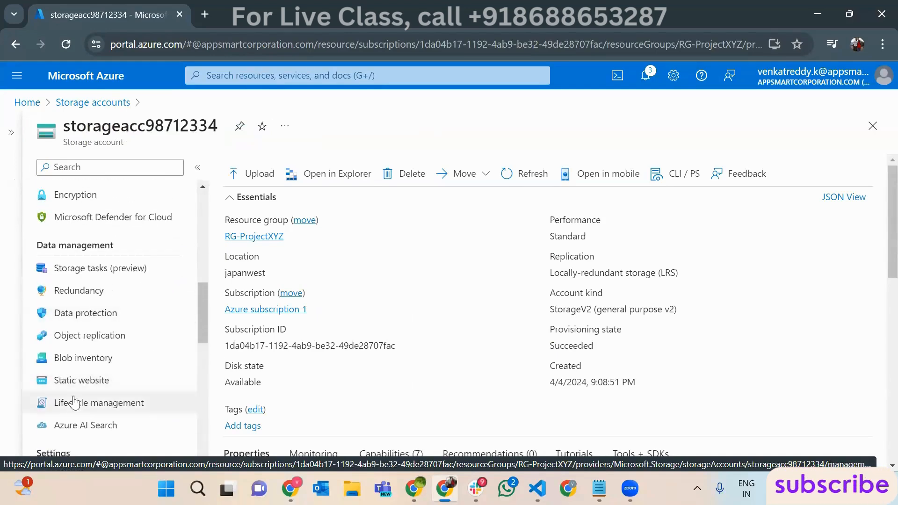
pyautogui.click(77, 381)
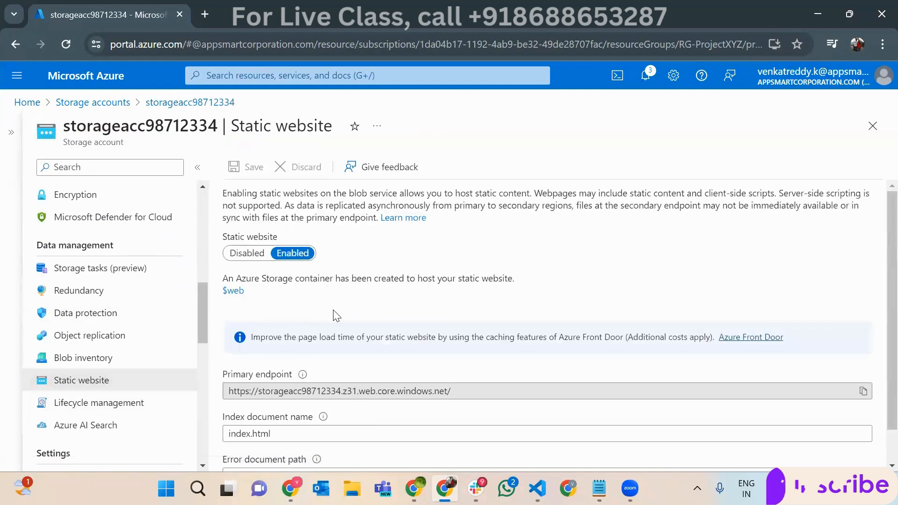
# - Copy the static website's primary endpoint URL and open it in a new browser tab
pyautogui.scroll(-1, 335, 316)
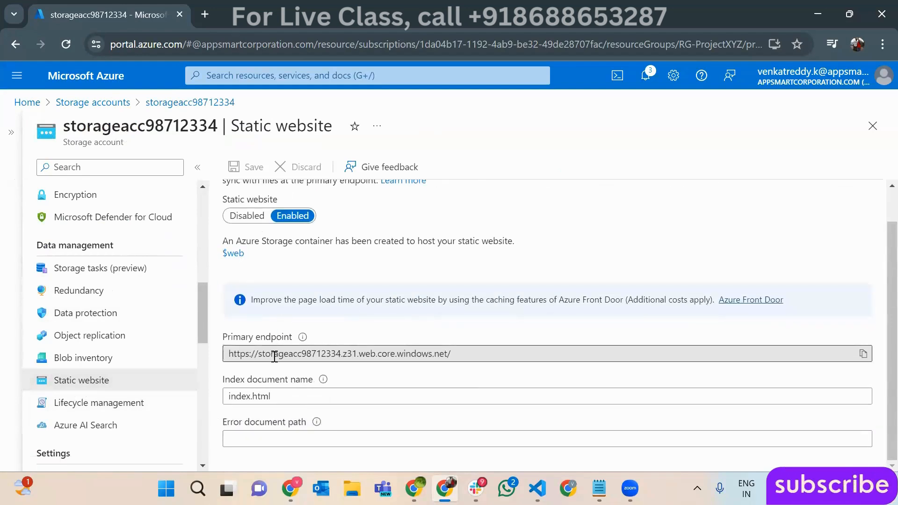
pyautogui.tripleClick(275, 357)
pyautogui.doubleClick(271, 396)
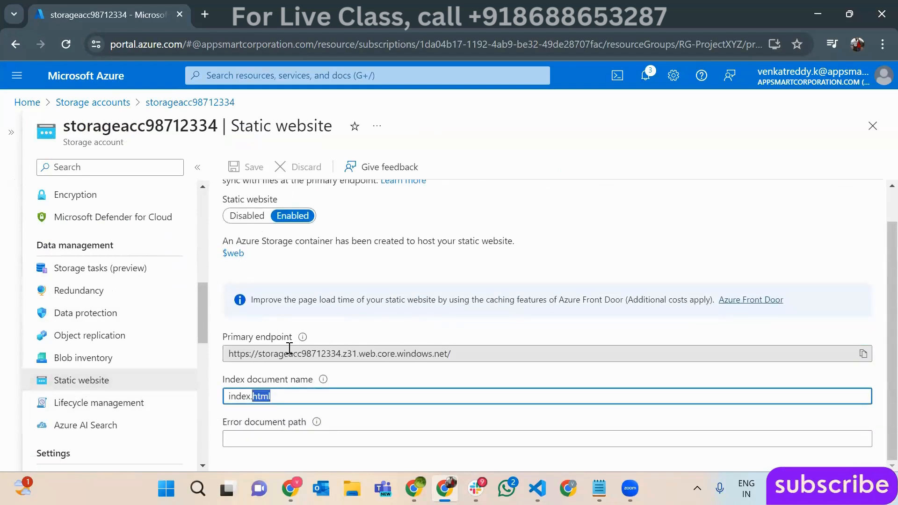
pyautogui.tripleClick(281, 353)
pyautogui.hotkey('ctrl', 'c')
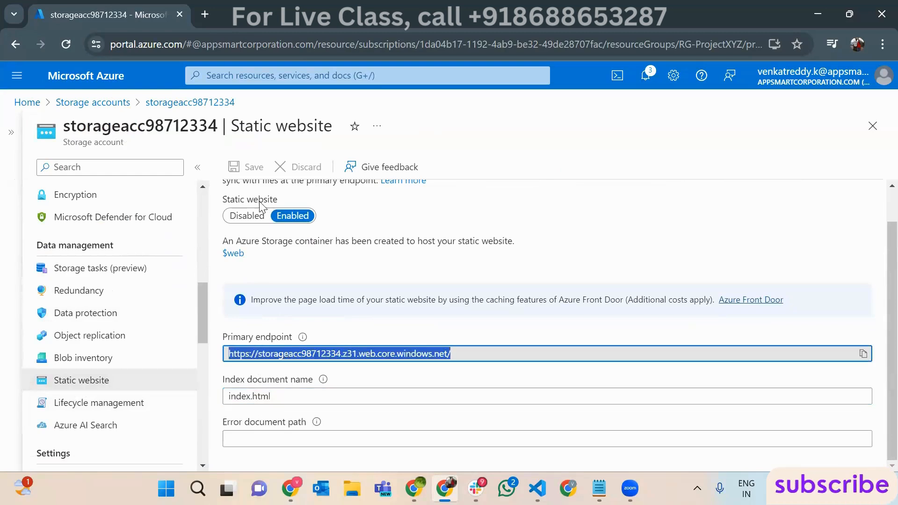
pyautogui.click(206, 15)
pyautogui.hotkey('ctrl', 'v')
pyautogui.press('Return')
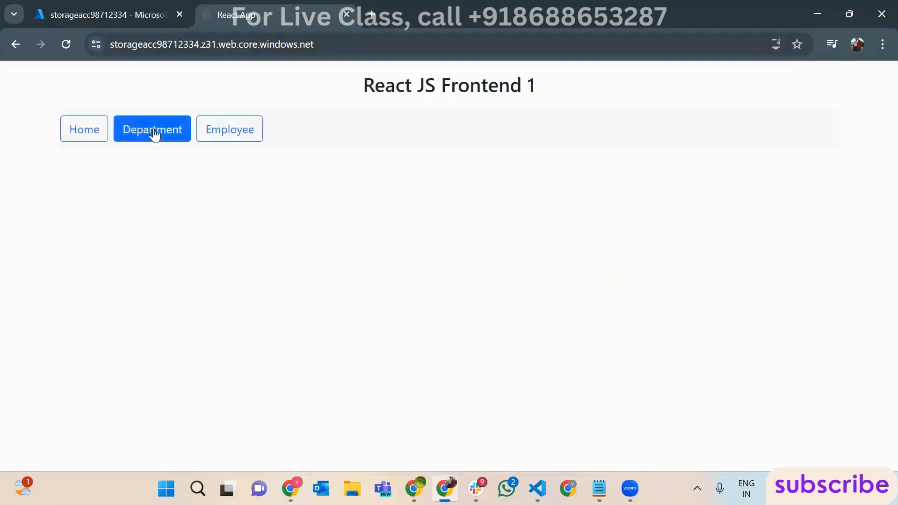
# - Browse the Home, Department and Employee pages of the deployed React site to check its navigation
pyautogui.click(154, 133)
pyautogui.click(220, 130)
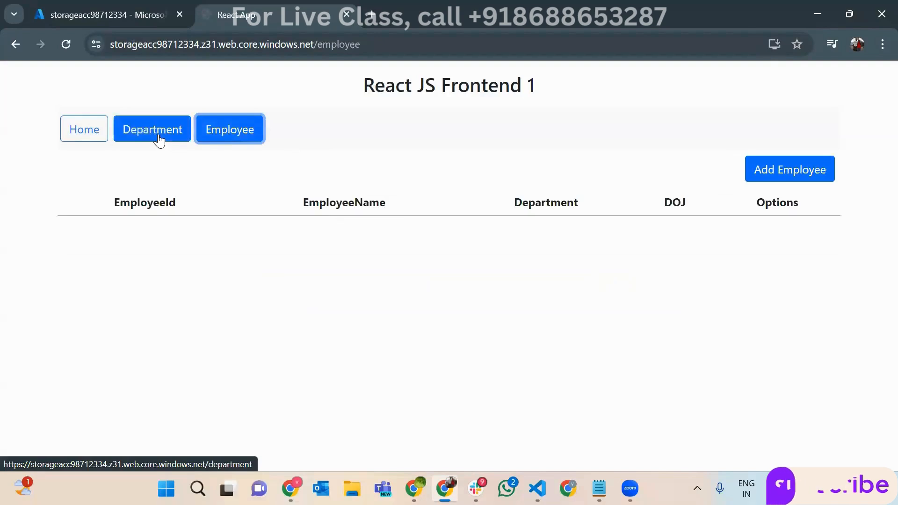
pyautogui.click(159, 139)
pyautogui.click(80, 136)
pyautogui.click(174, 135)
pyautogui.click(234, 134)
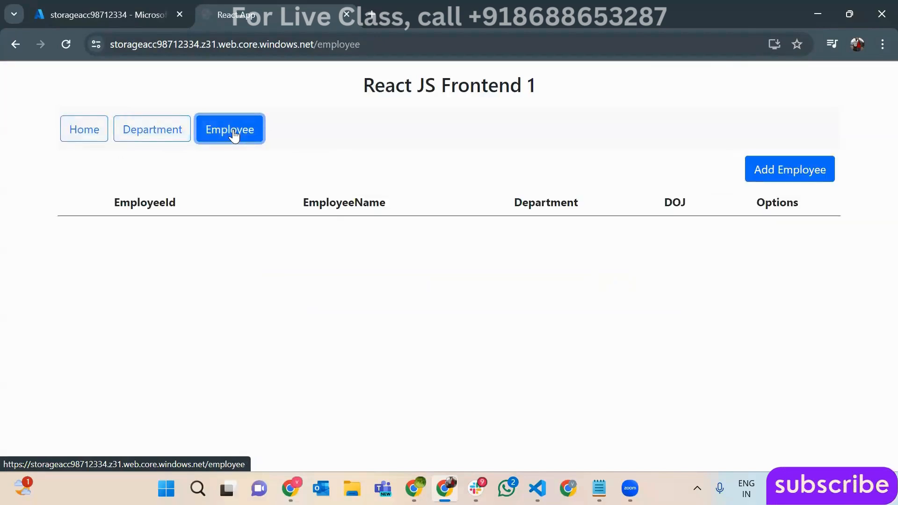
pyautogui.click(164, 129)
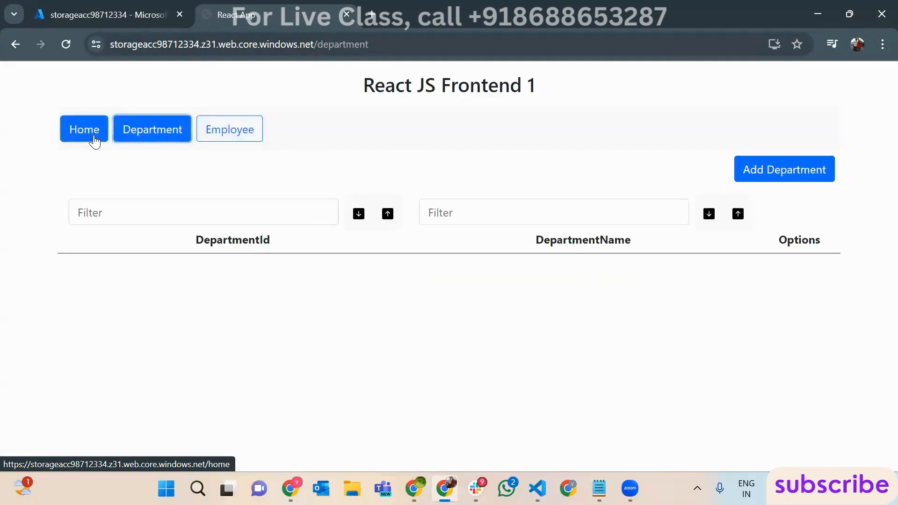
pyautogui.click(94, 140)
pyautogui.click(160, 136)
pyautogui.click(220, 132)
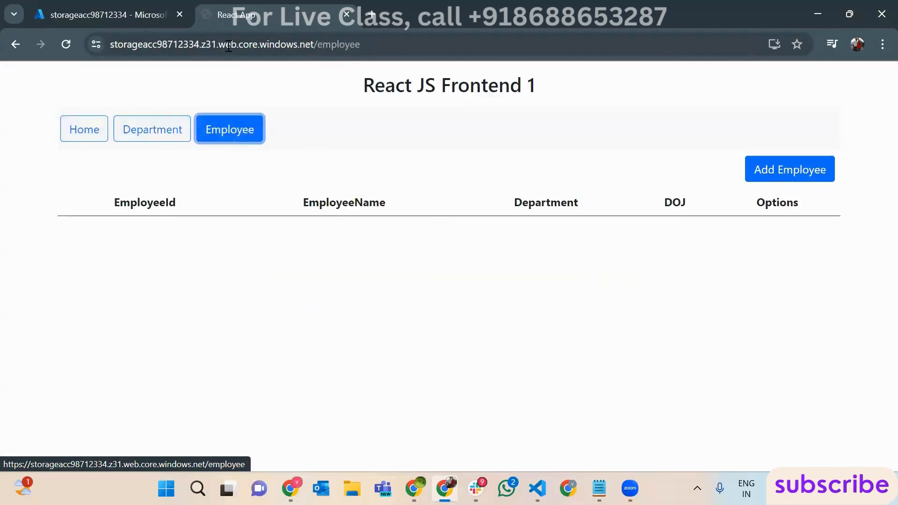
# - Highlight the storage account name in the site's address, then look over the Home page and the Employee table
pyautogui.doubleClick(228, 46)
pyautogui.click(233, 131)
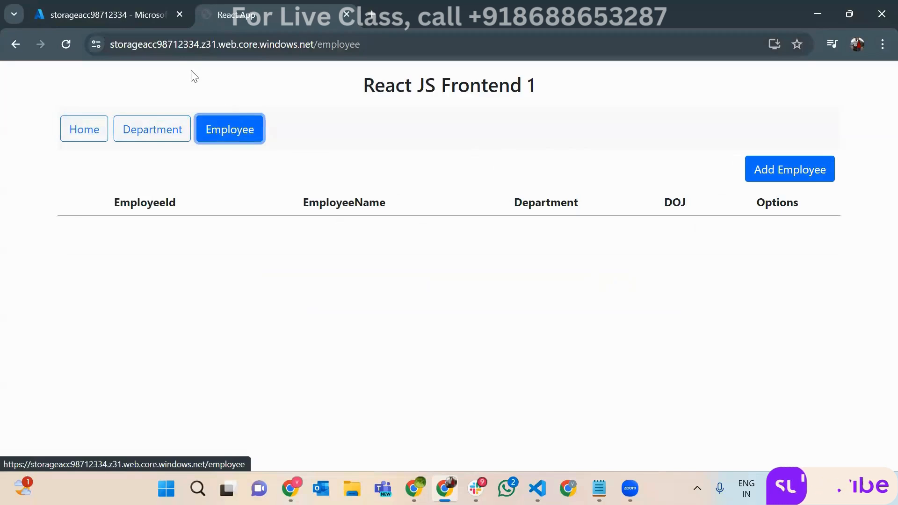
pyautogui.doubleClick(162, 46)
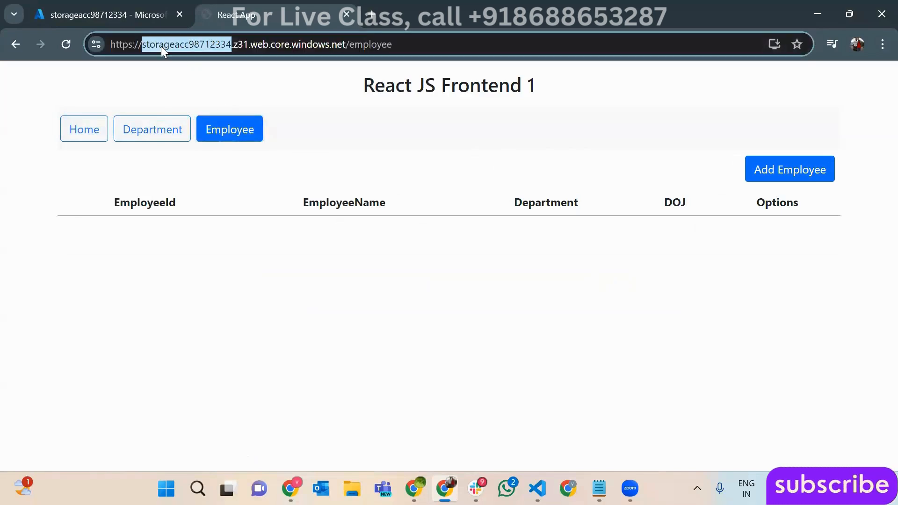
pyautogui.click(144, 127)
pyautogui.click(96, 137)
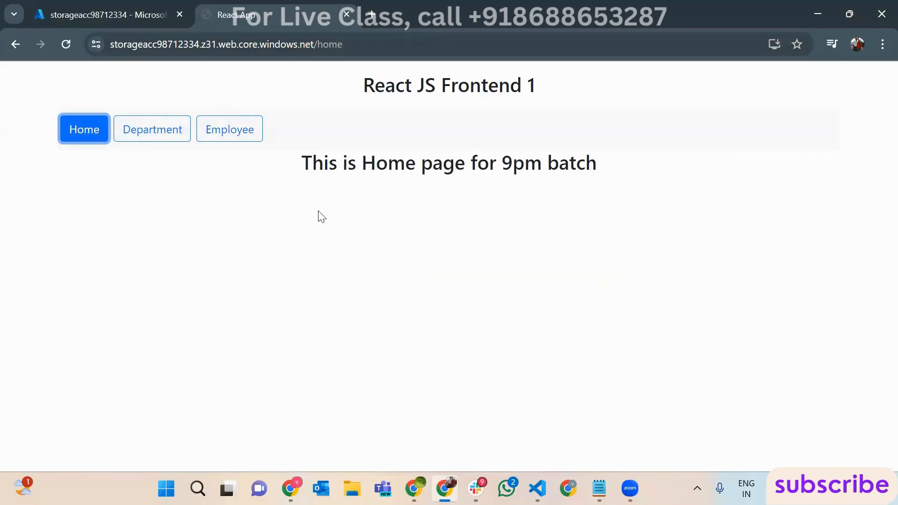
pyautogui.click(252, 136)
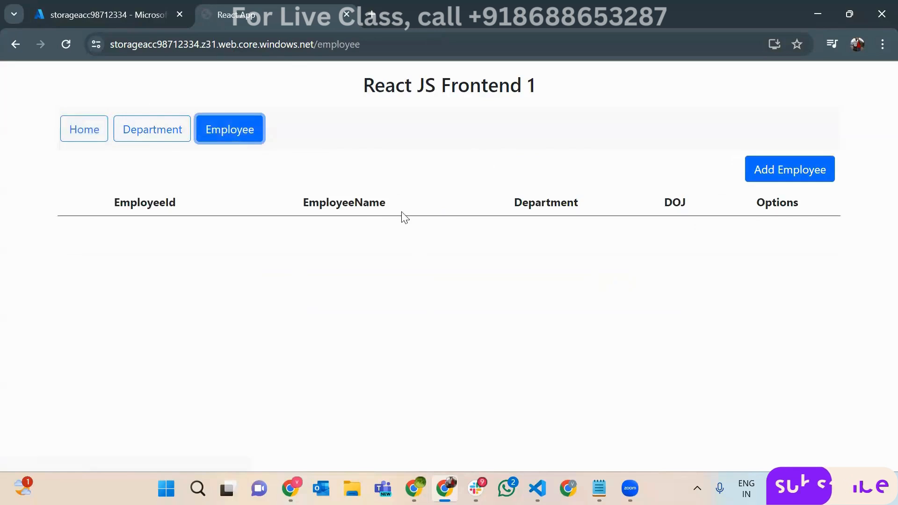
pyautogui.moveTo(78, 203); pyautogui.dragTo(603, 297)
pyautogui.click(601, 299)
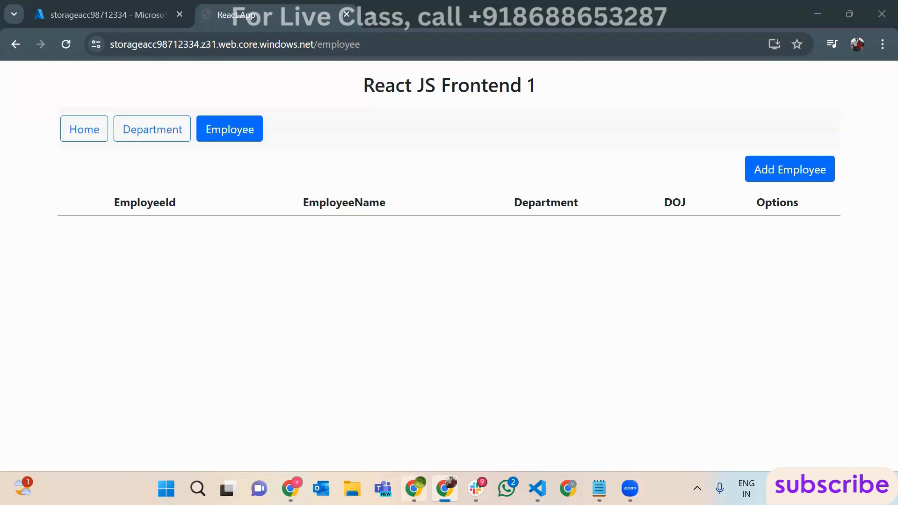
# - Return to the Azure portal home page and start creating a web app under App Services
pyautogui.moveTo(414, 488)
pyautogui.click(444, 489)
pyautogui.click(444, 488)
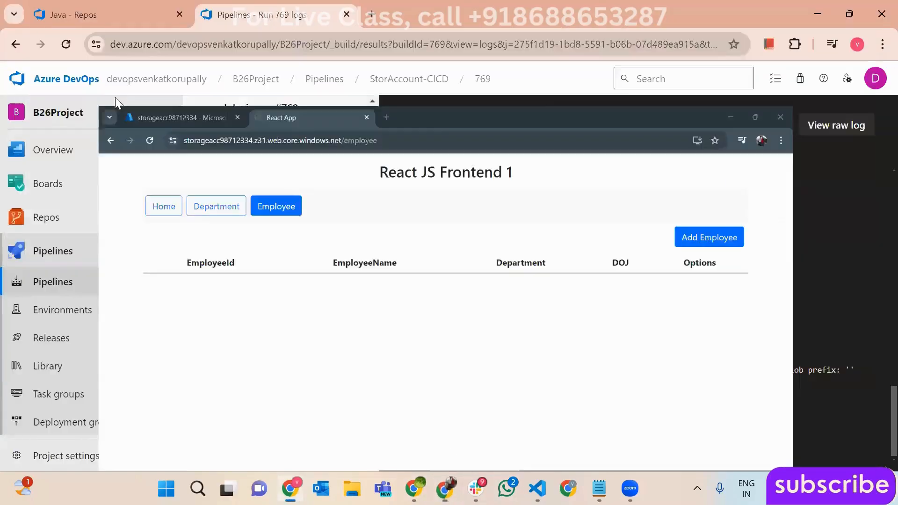
pyautogui.click(111, 16)
pyautogui.click(28, 106)
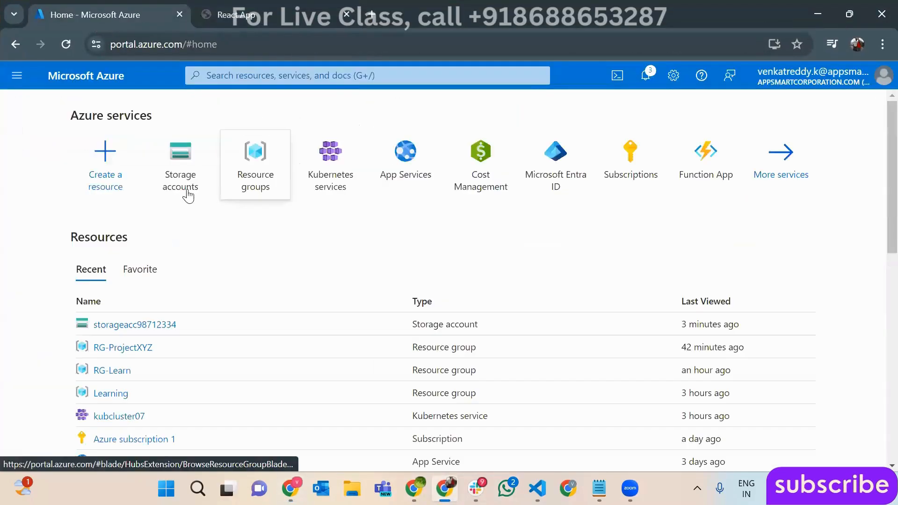
pyautogui.click(374, 190)
pyautogui.click(66, 167)
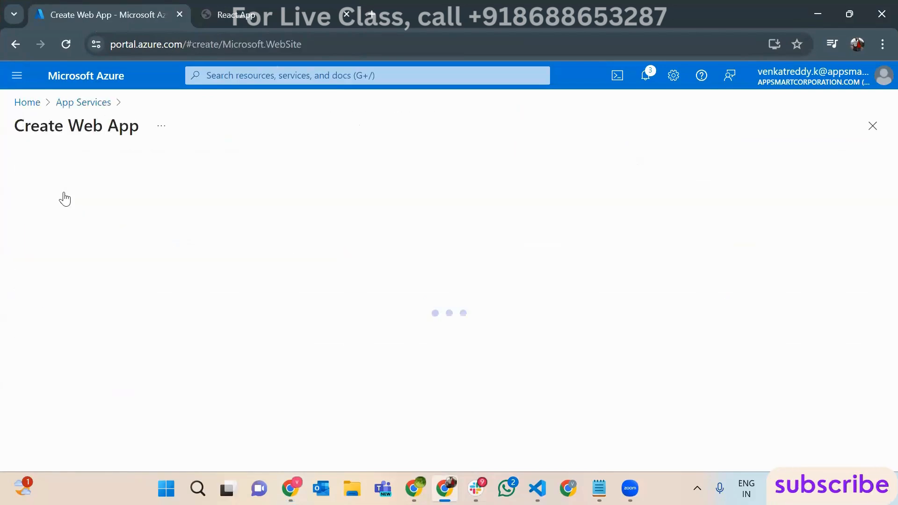
# - Enter dsadasdsax as the web app name and examine the instance details, pricing plan and zone redundancy settings
pyautogui.scroll(-1, 400, 257)
pyautogui.scroll(-5, 346, 278)
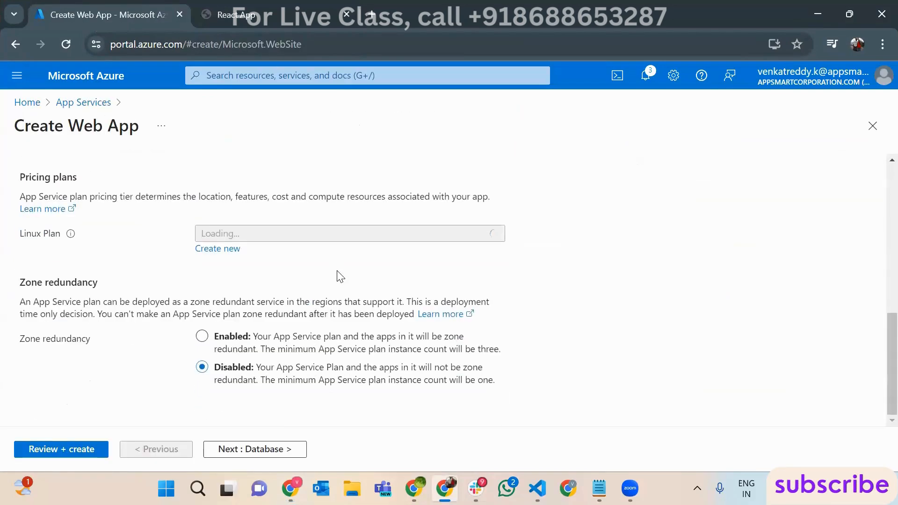
pyautogui.scroll(3, 339, 275)
pyautogui.scroll(1, 338, 271)
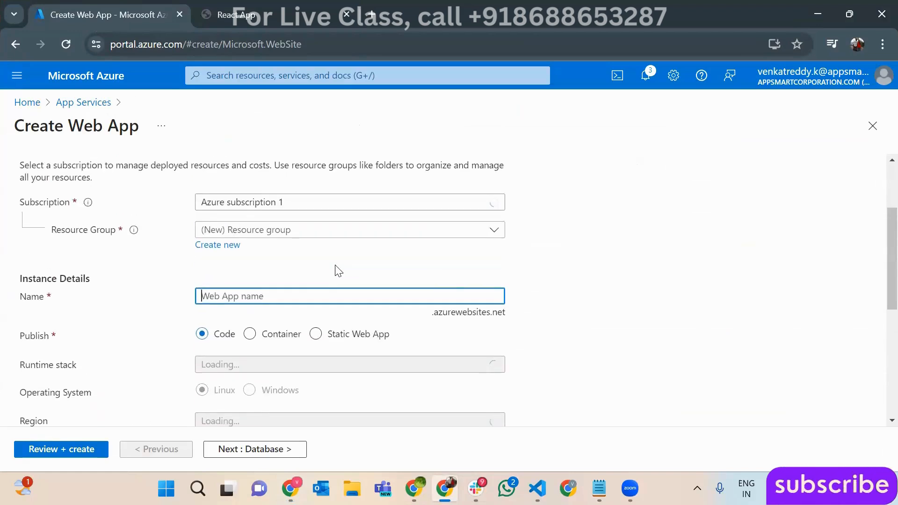
pyautogui.write('dsadasdsax')
pyautogui.scroll(-2, 339, 270)
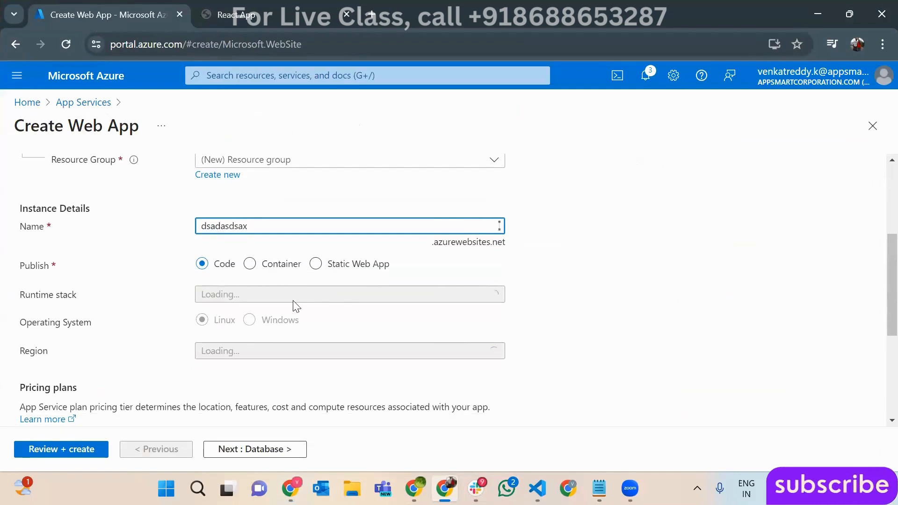
pyautogui.scroll(-1, 295, 306)
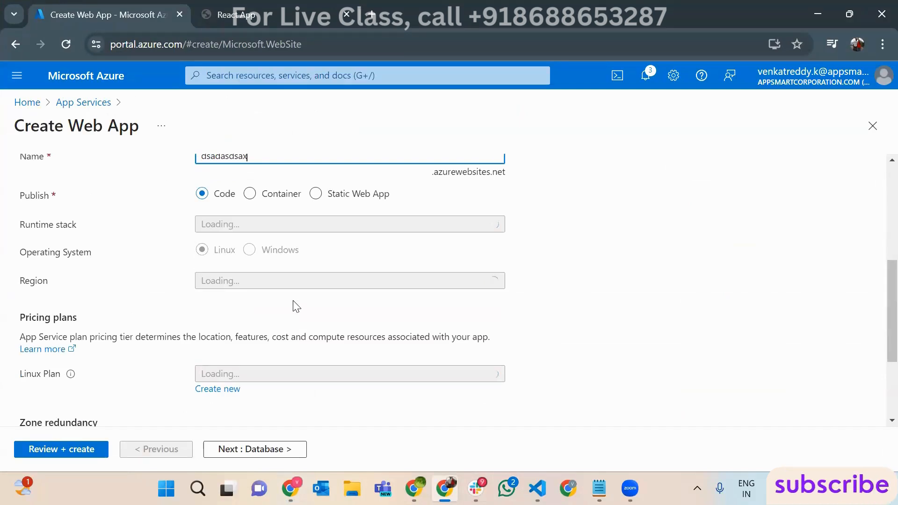
pyautogui.scroll(1, 294, 307)
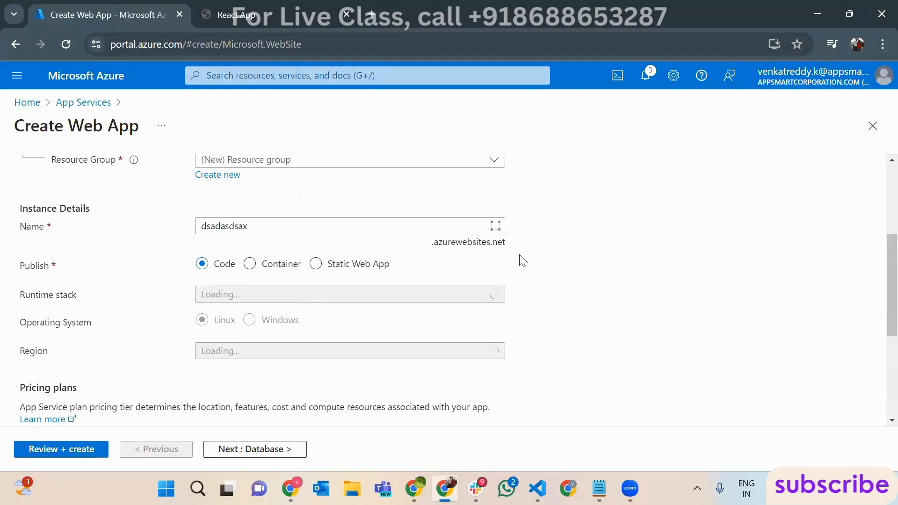
pyautogui.scroll(-3, 435, 286)
pyautogui.scroll(-2, 107, 222)
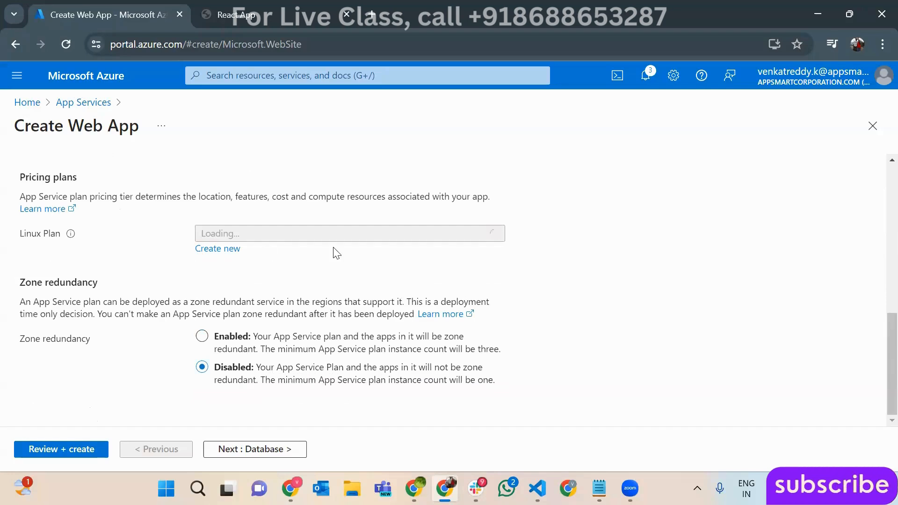
pyautogui.scroll(5, 112, 140)
# - Restart the web app creation from App Services and name the app fdsfdsfds
pyautogui.click(107, 106)
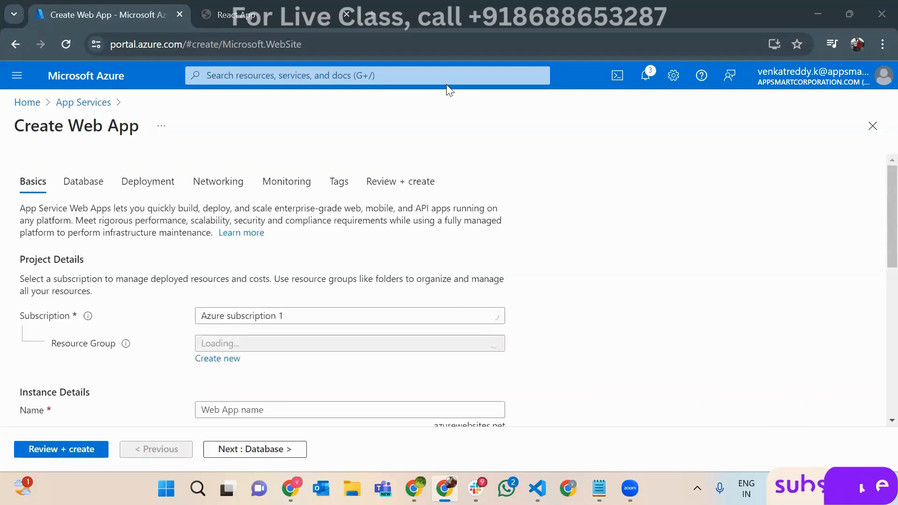
pyautogui.scroll(-3, 279, 284)
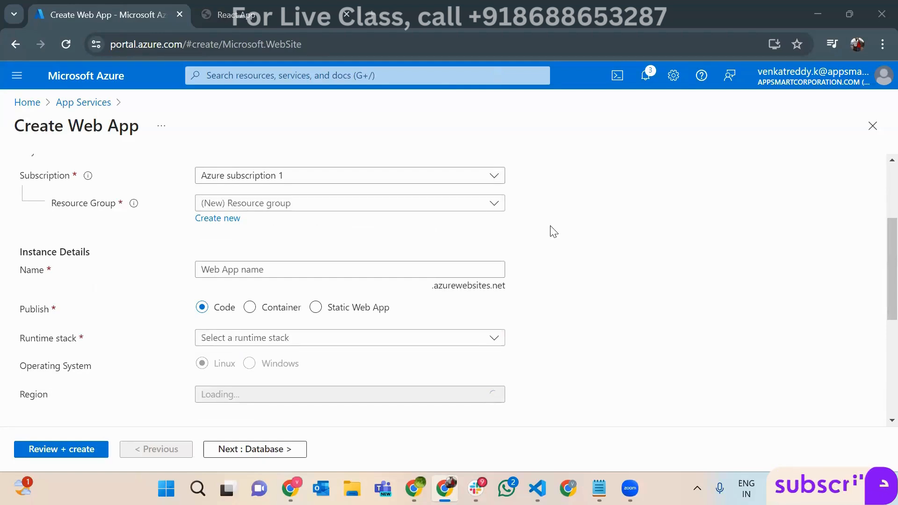
pyautogui.click(355, 269)
pyautogui.write('fdsfdsfds')
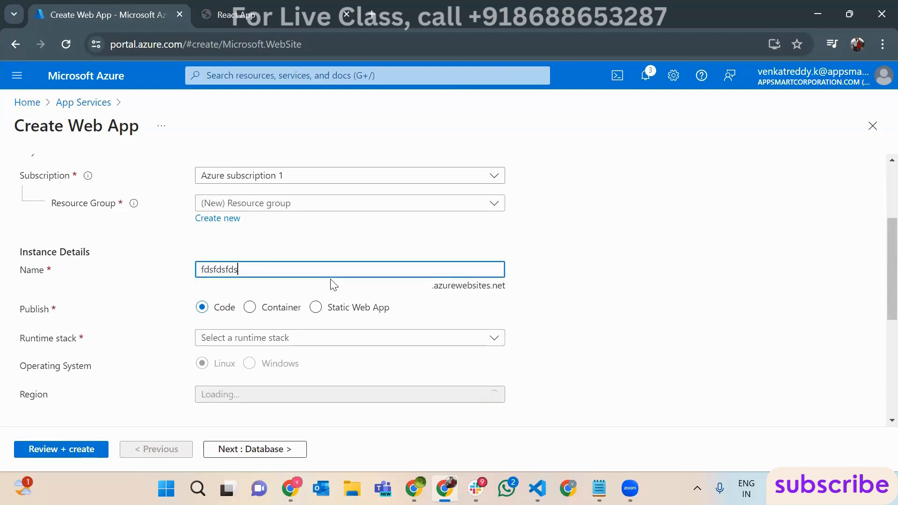
# - Look at the available runtime stack choices in the web app's instance details
pyautogui.scroll(-1, 329, 277)
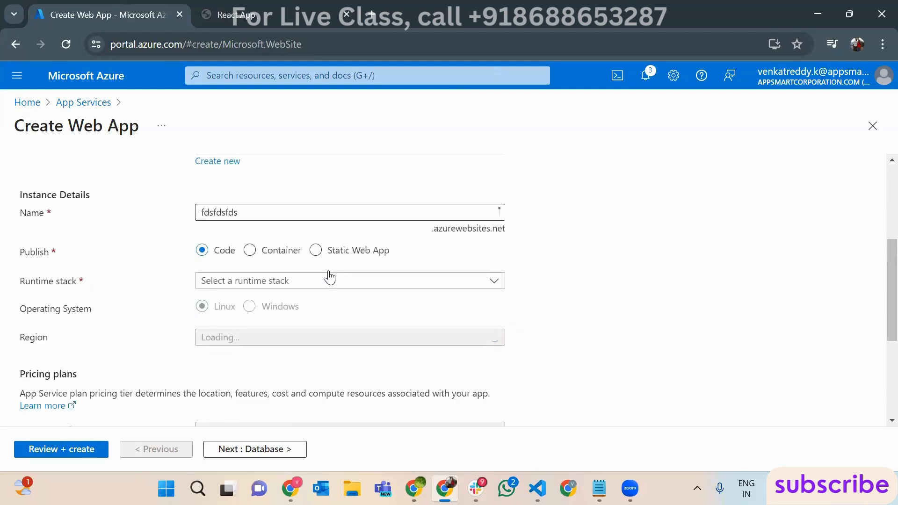
pyautogui.click(330, 277)
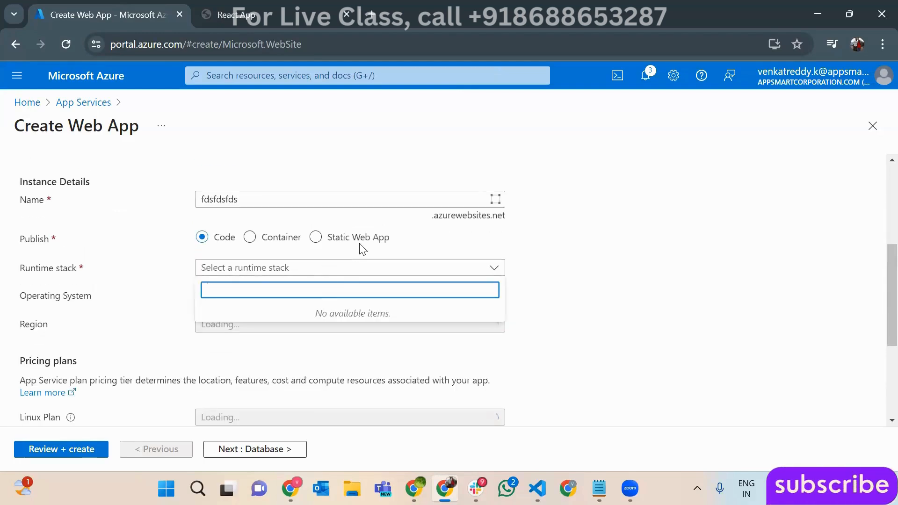
pyautogui.click(407, 240)
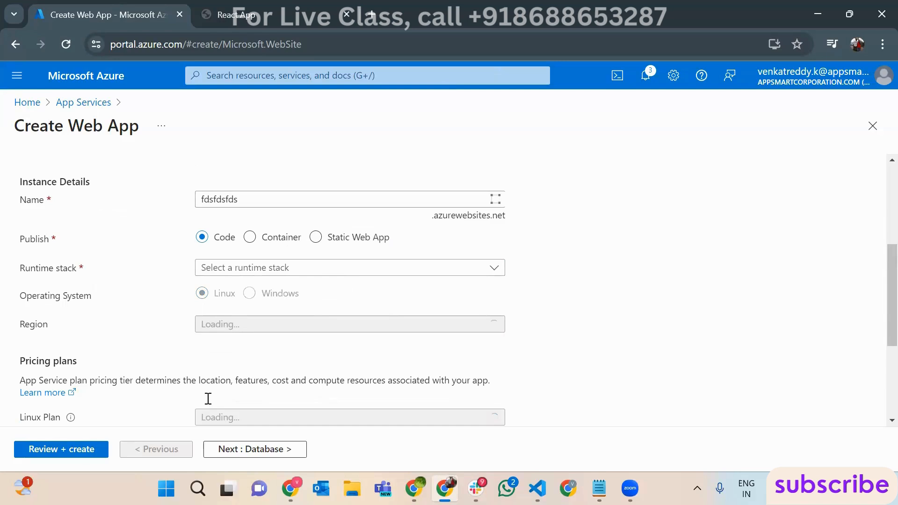
# - Look over the Linux plan and pricing plan options, and open the full comparison of App Service pricing plans
pyautogui.scroll(-4, 208, 398)
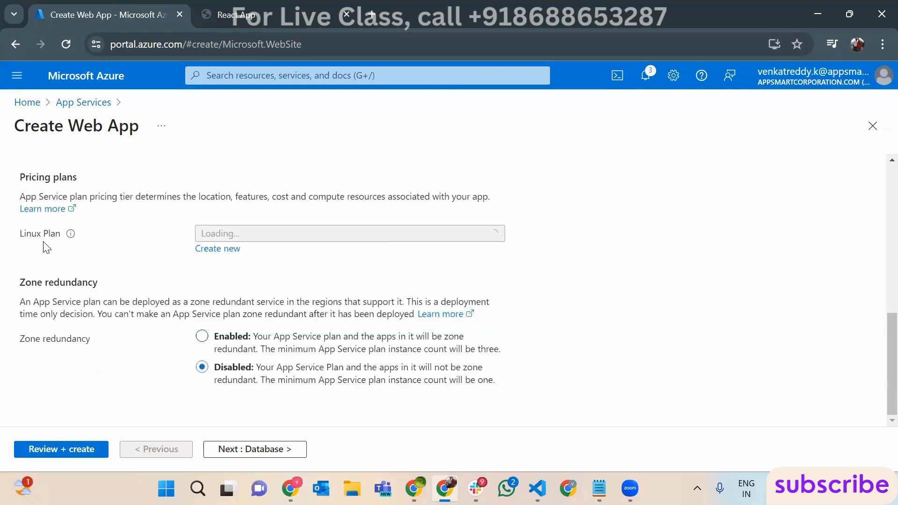
pyautogui.moveTo(19, 174); pyautogui.dragTo(89, 198)
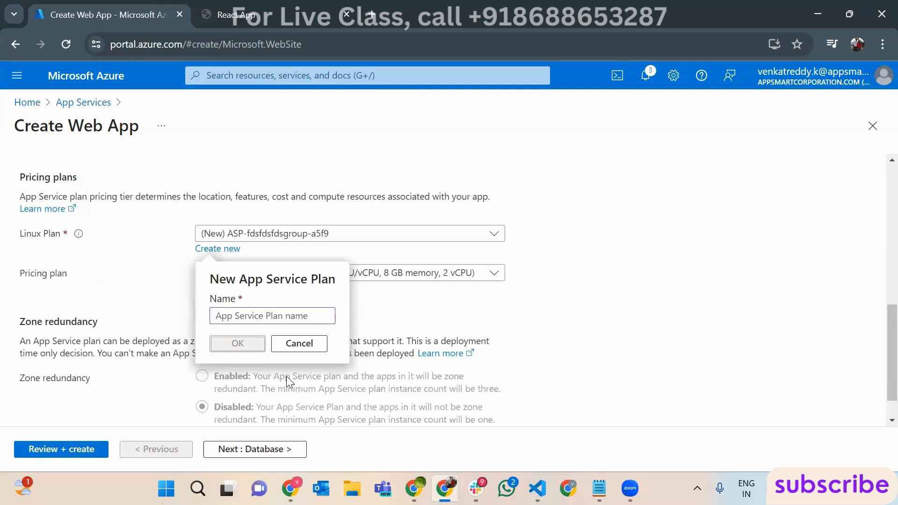
pyautogui.click(288, 290)
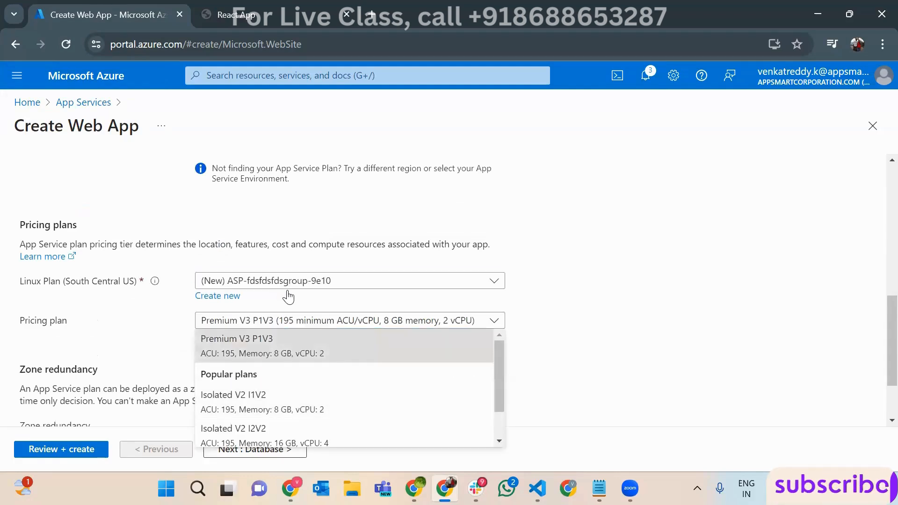
pyautogui.click(243, 338)
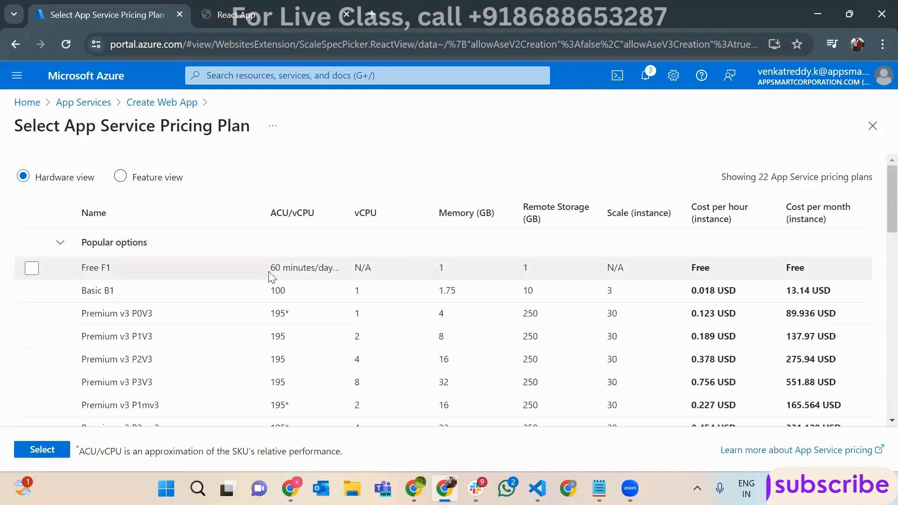
# - Examine the Free F1 plan's compute limit and memory, and select the Free F1 plan
pyautogui.moveTo(270, 273); pyautogui.dragTo(334, 282)
pyautogui.click(445, 271)
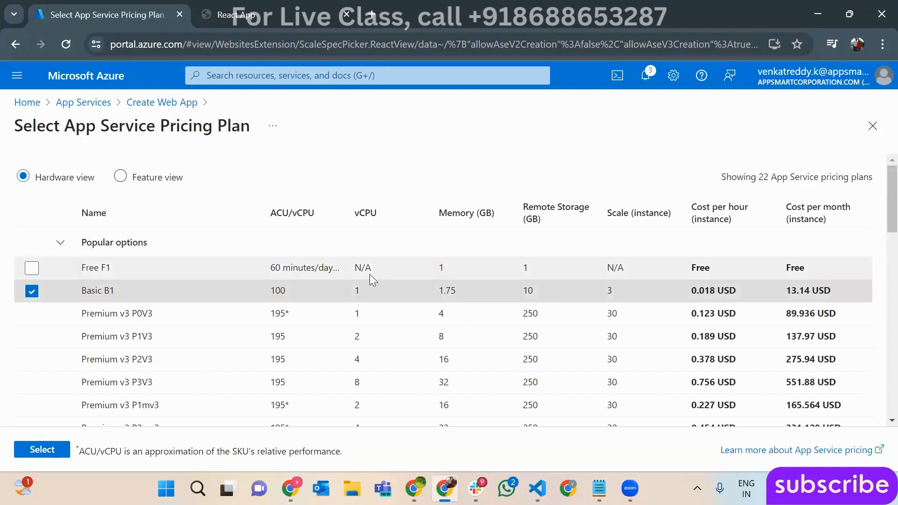
pyautogui.click(32, 269)
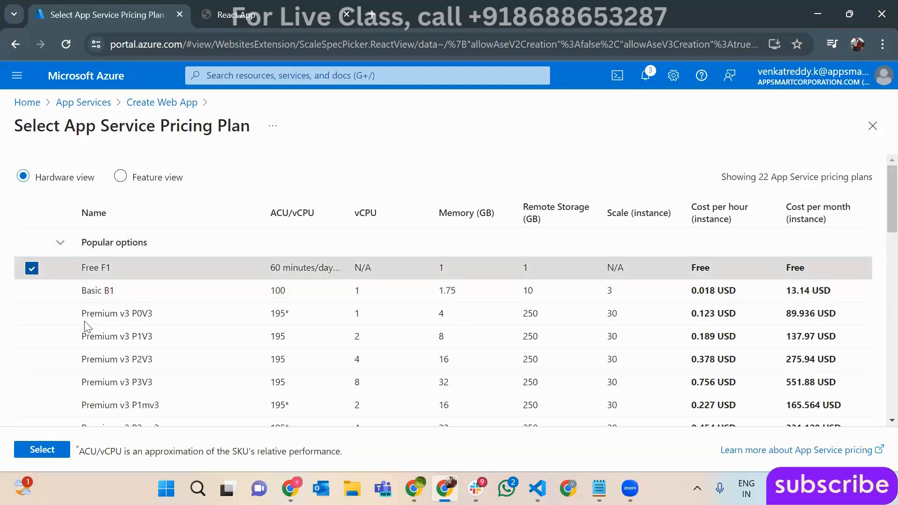
# - Select the Premium v3 P1mv3 plan and compare its monthly cost with those of Basic B1 and Premium v3 P0V3
pyautogui.scroll(-1, 37, 350)
pyautogui.click(32, 336)
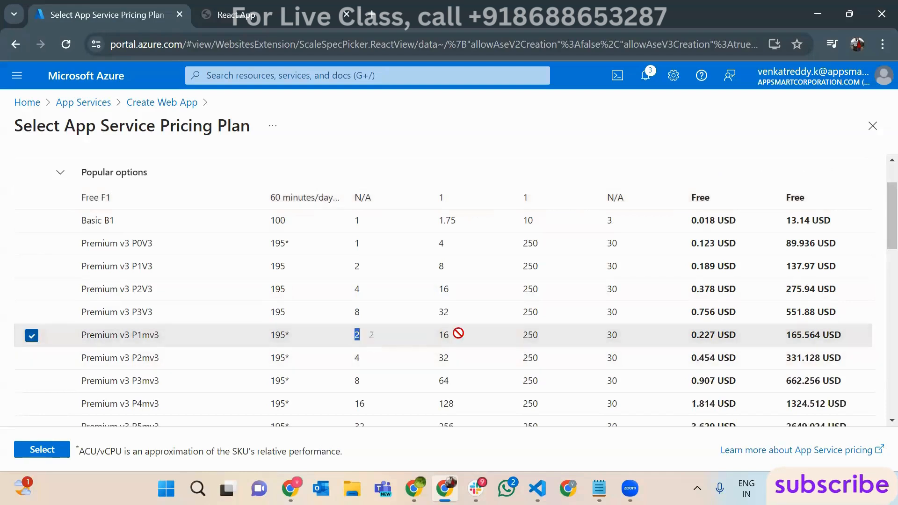
pyautogui.moveTo(786, 335); pyautogui.dragTo(846, 342)
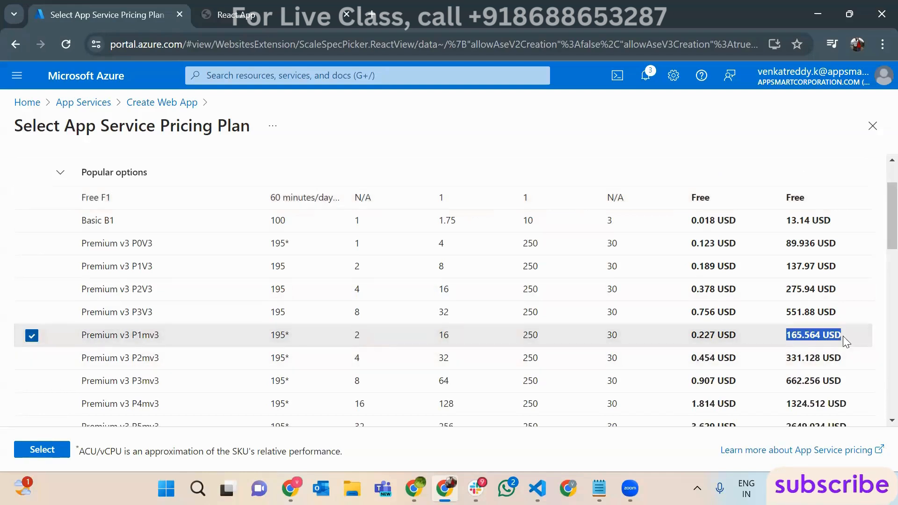
pyautogui.scroll(1, 816, 291)
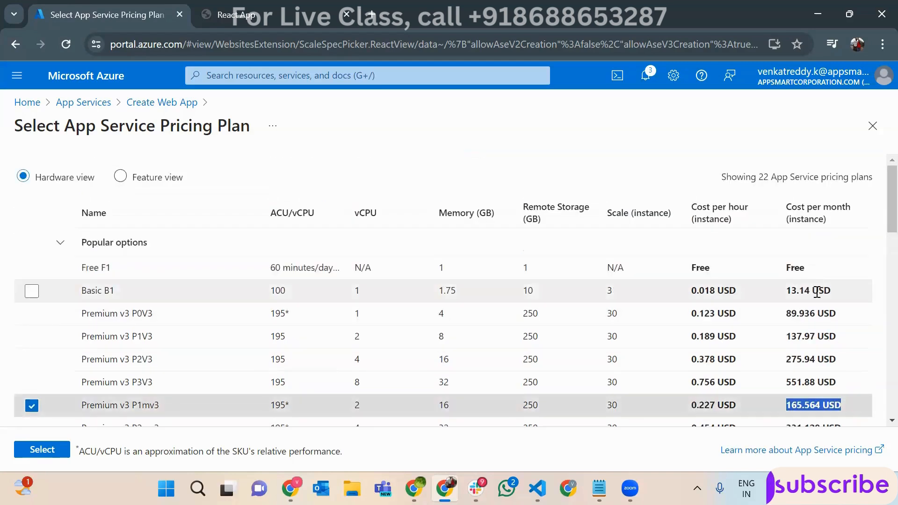
pyautogui.moveTo(787, 292); pyautogui.dragTo(832, 300)
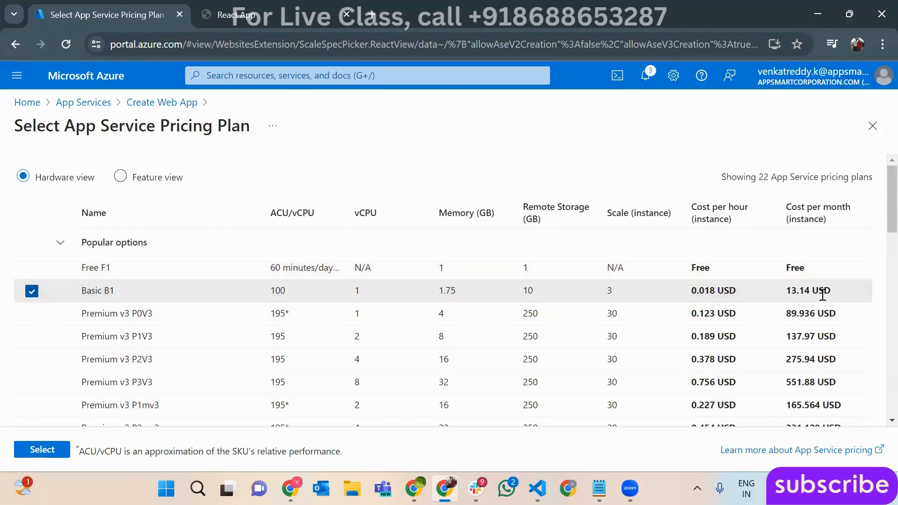
pyautogui.moveTo(786, 314); pyautogui.dragTo(837, 315)
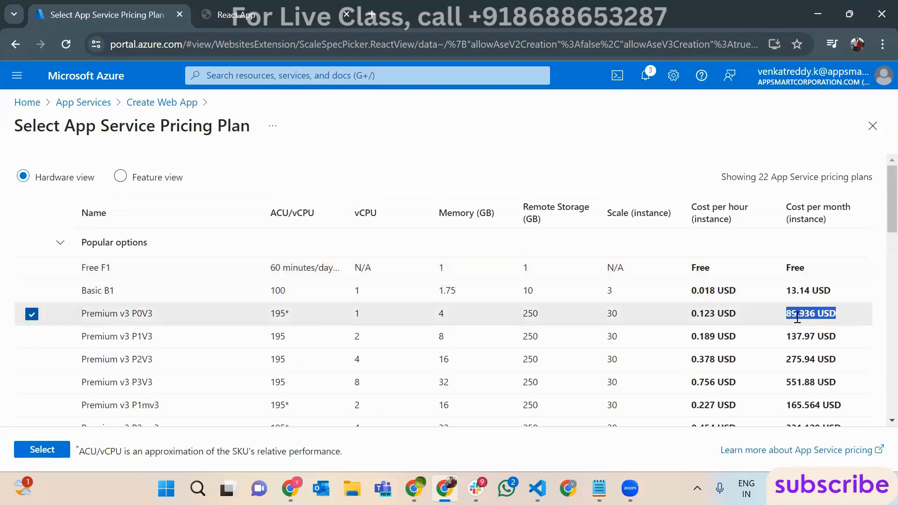
# - Examine the vCPU count and memory of the Premium v3 P3mv3 and P4mv3 plans
pyautogui.scroll(-1, 811, 331)
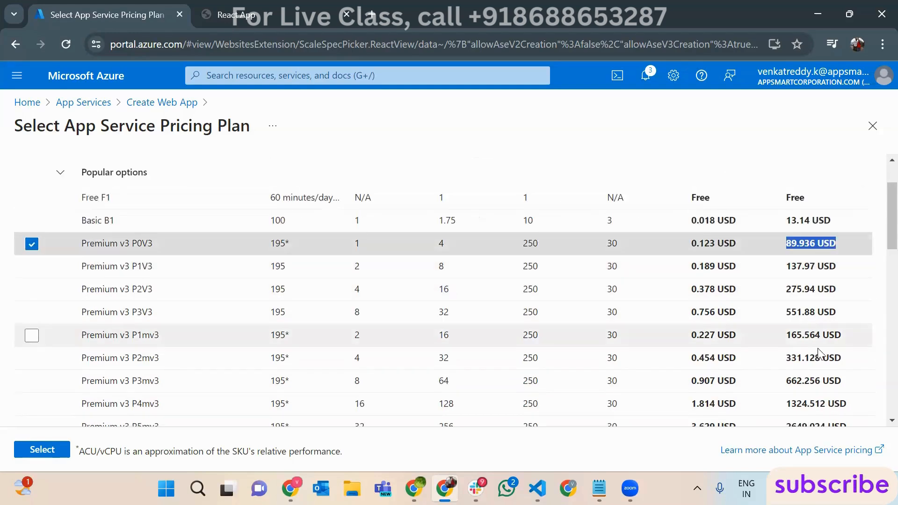
pyautogui.scroll(-1, 819, 354)
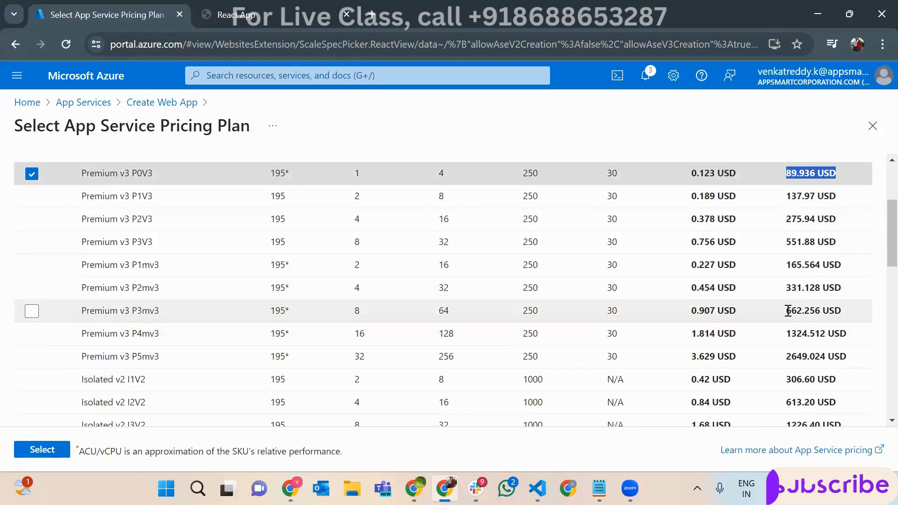
pyautogui.moveTo(359, 317); pyautogui.dragTo(349, 318)
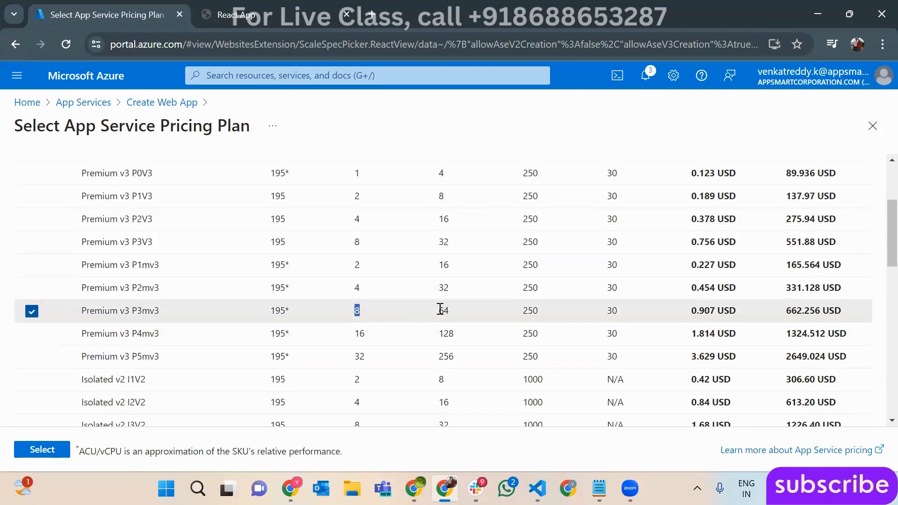
pyautogui.moveTo(438, 310); pyautogui.dragTo(451, 311)
pyautogui.click(453, 343)
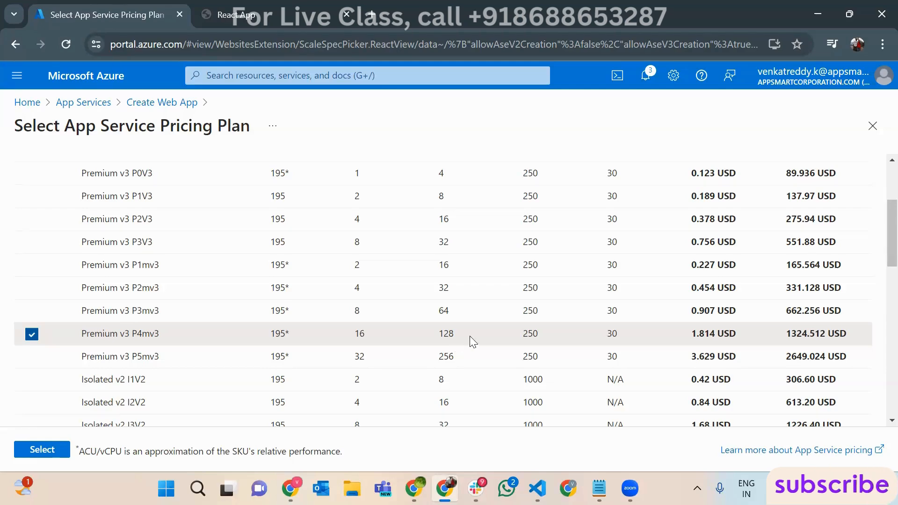
# - Review the Premium v3 P0V3 monthly cost, then leave the web app creation for the portal home page
pyautogui.scroll(3, 481, 341)
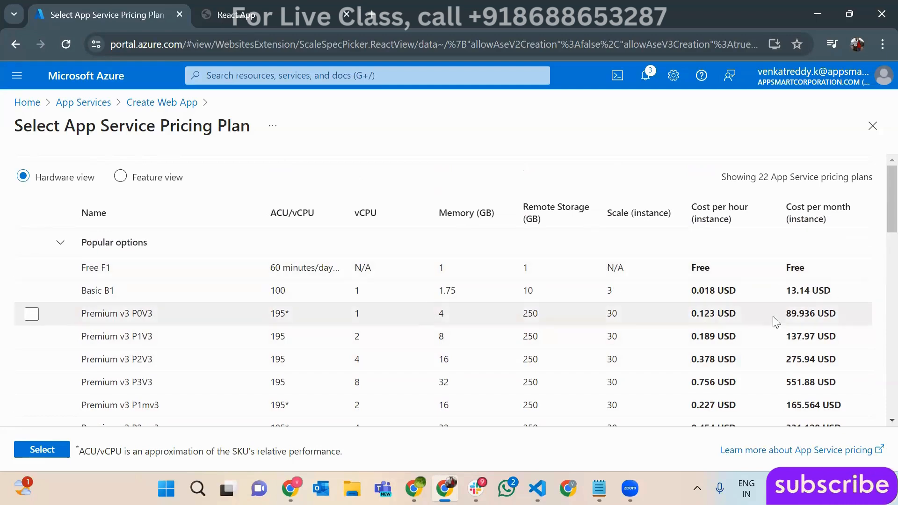
pyautogui.moveTo(773, 318); pyautogui.dragTo(838, 317)
pyautogui.click(843, 324)
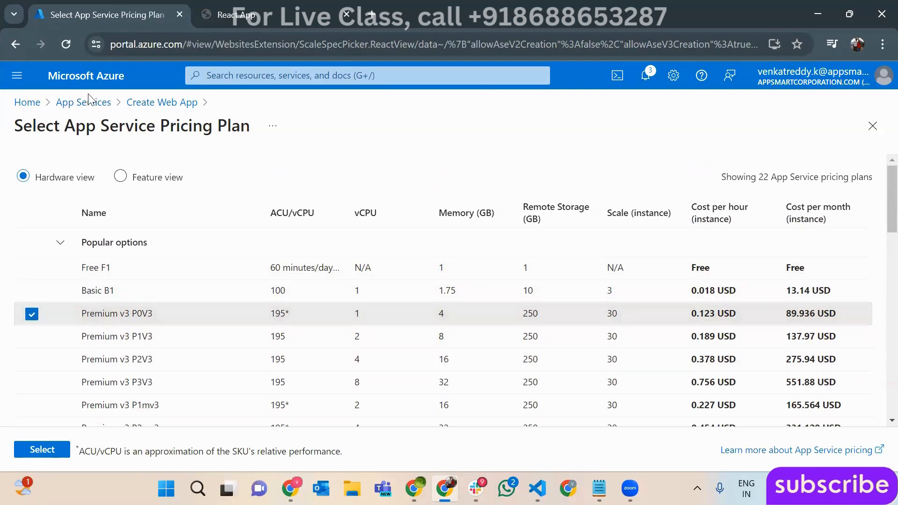
pyautogui.click(75, 103)
pyautogui.click(21, 102)
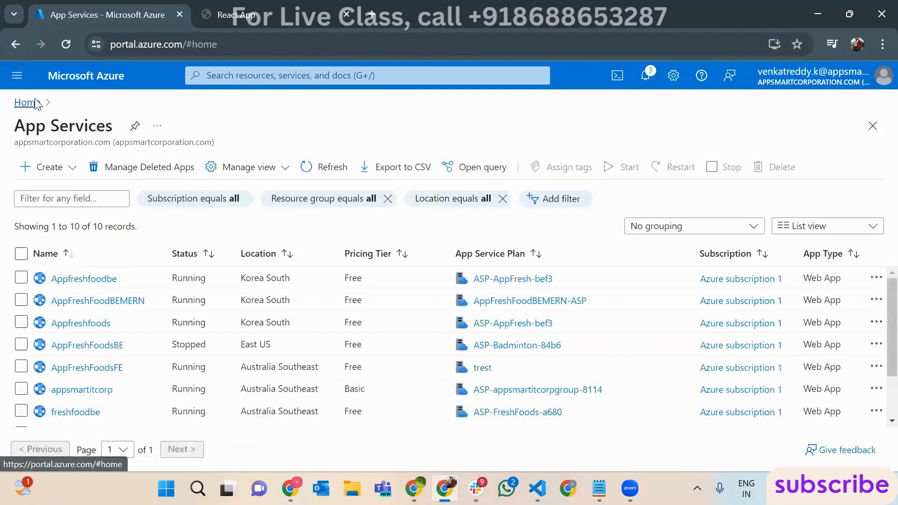
# - Switch to Slack and post "Today's Topic : Deploying Front End Component to Container" in the b82 Azure admin DevOps channel
pyautogui.click(476, 488)
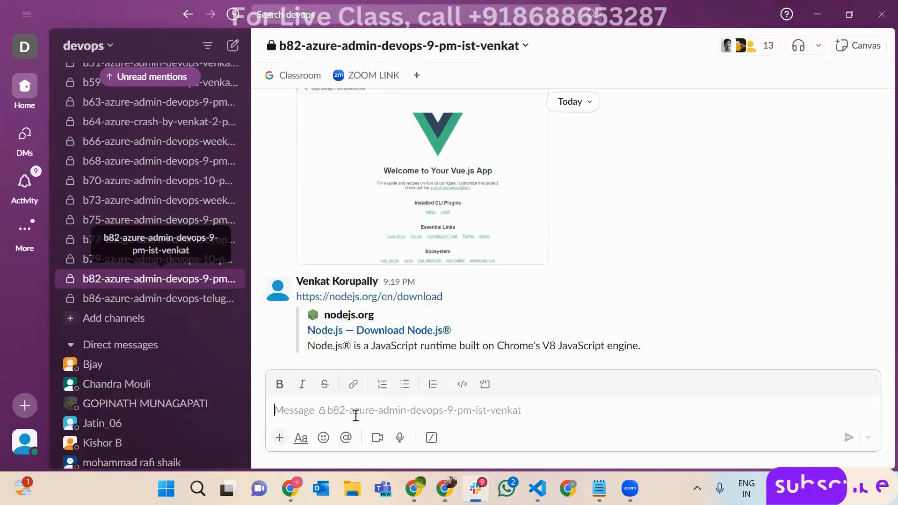
pyautogui.write('Today')
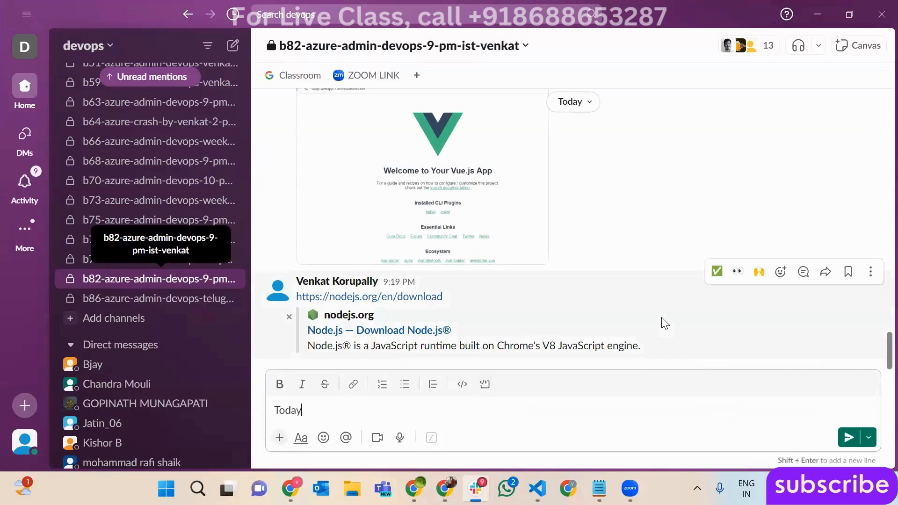
pyautogui.write("'s Topi")
pyautogui.press('BackSpace')
pyautogui.write('pic :')
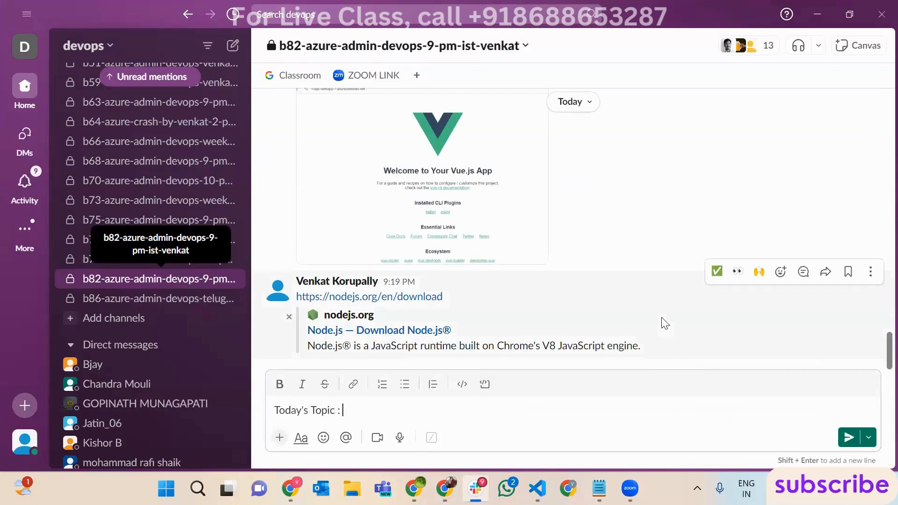
pyautogui.write(' Deploying ')
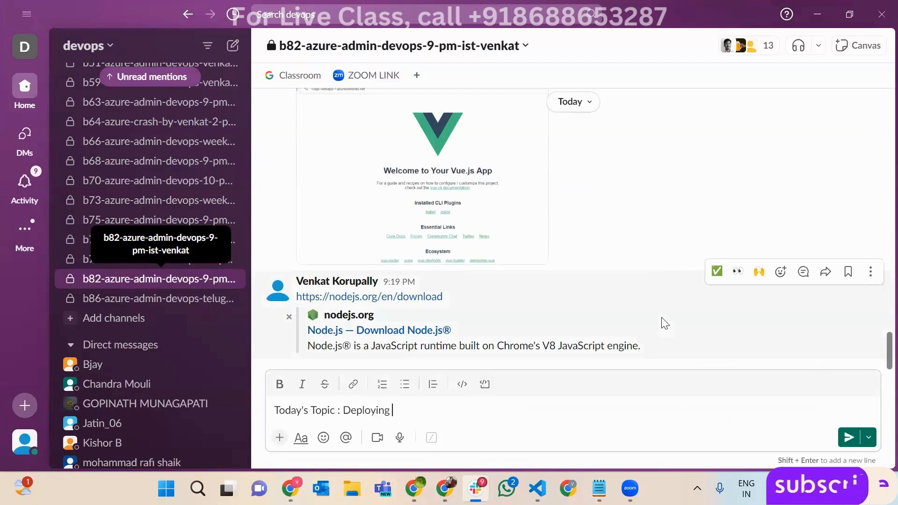
pyautogui.write('Front End Compoe')
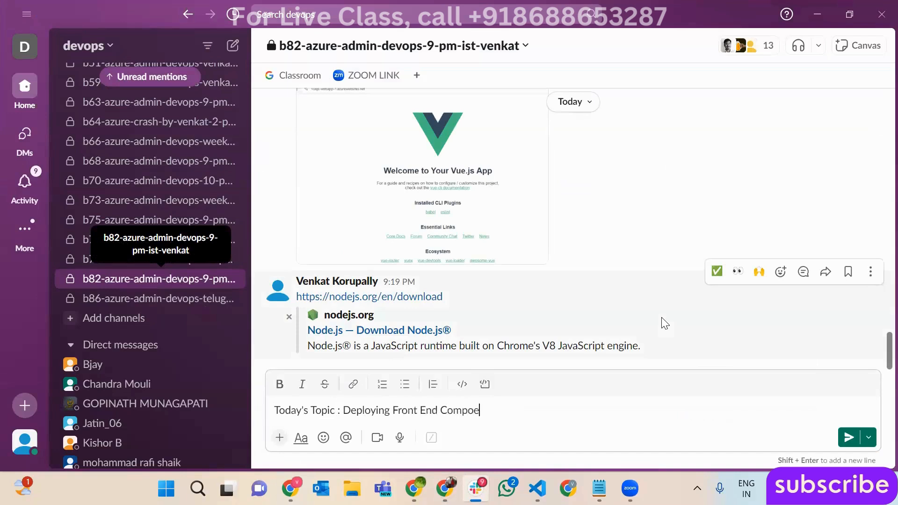
pyautogui.press('BackSpace')
pyautogui.write('nent to Container')
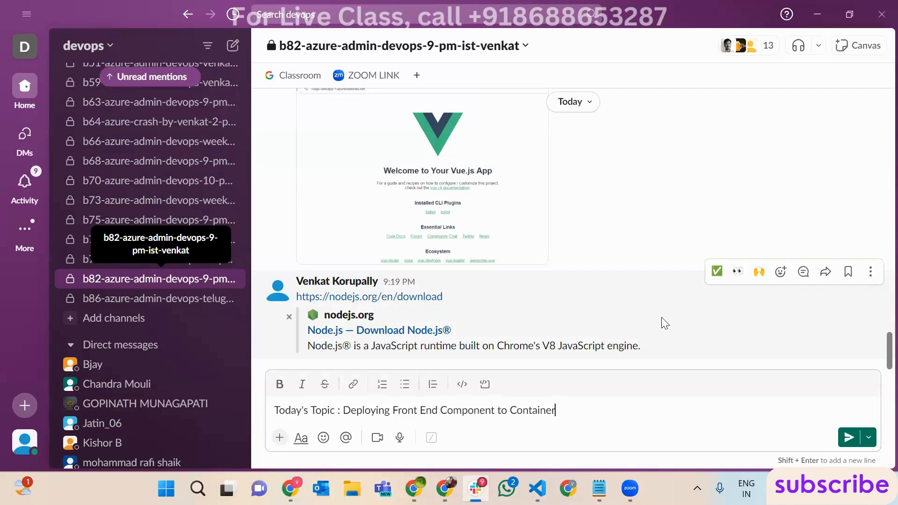
pyautogui.press('Return')
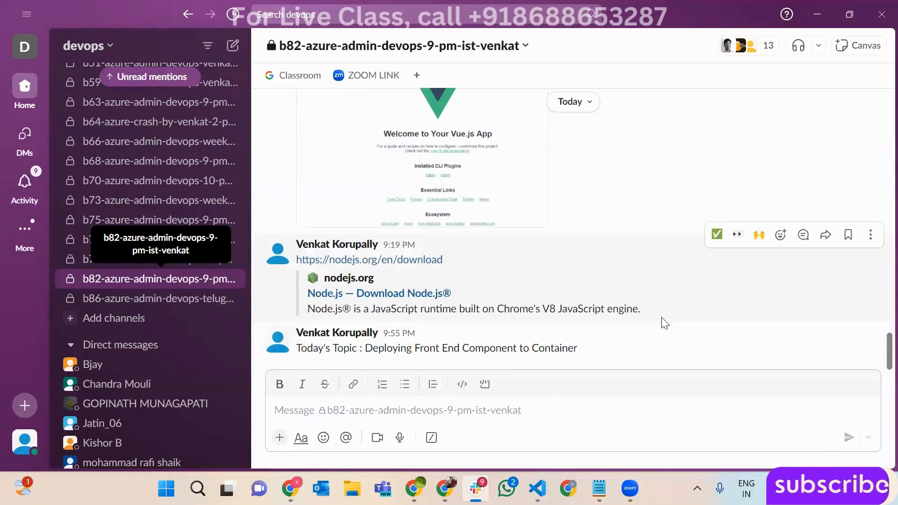
# - Post "Today's Assingment" as a heading message, followed by the numbered item "1. Create a storage account"
pyautogui.write('Today')
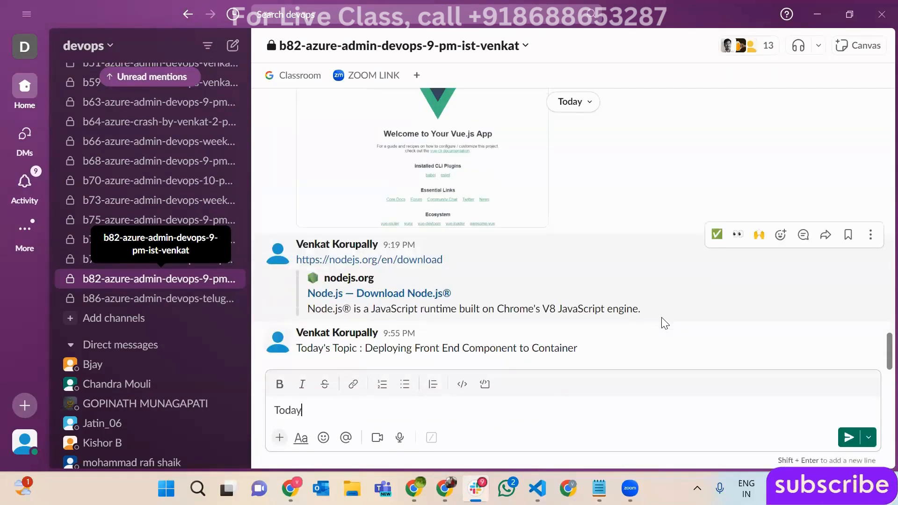
pyautogui.write("'s Assignment")
pyautogui.press('Return')
pyautogui.write('1. ')
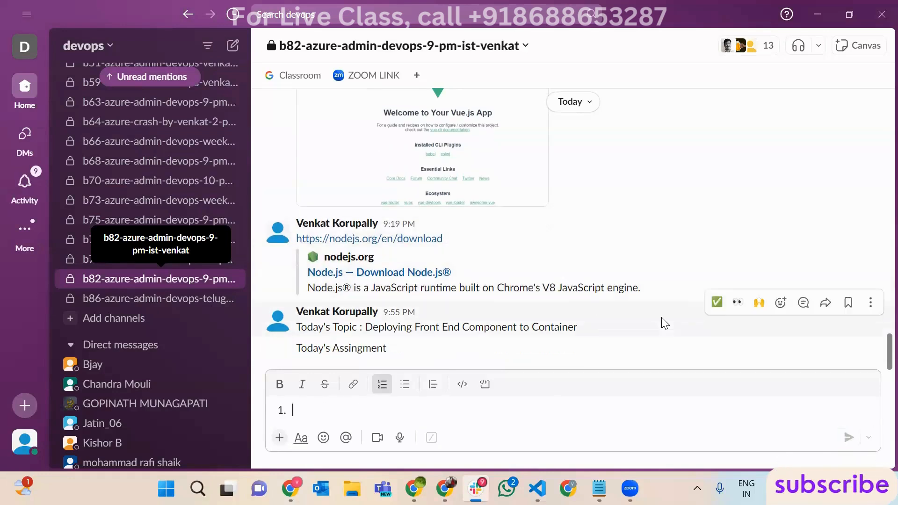
pyautogui.write('Create a storage')
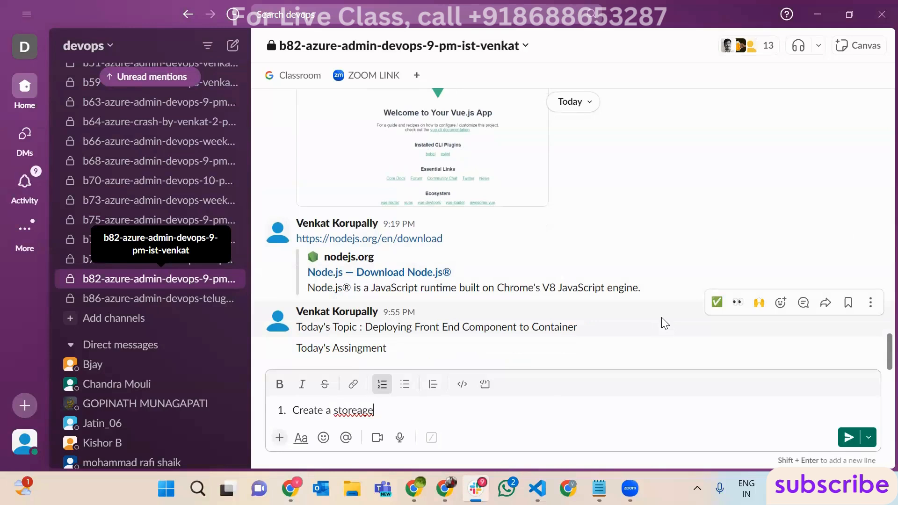
pyautogui.write(' account')
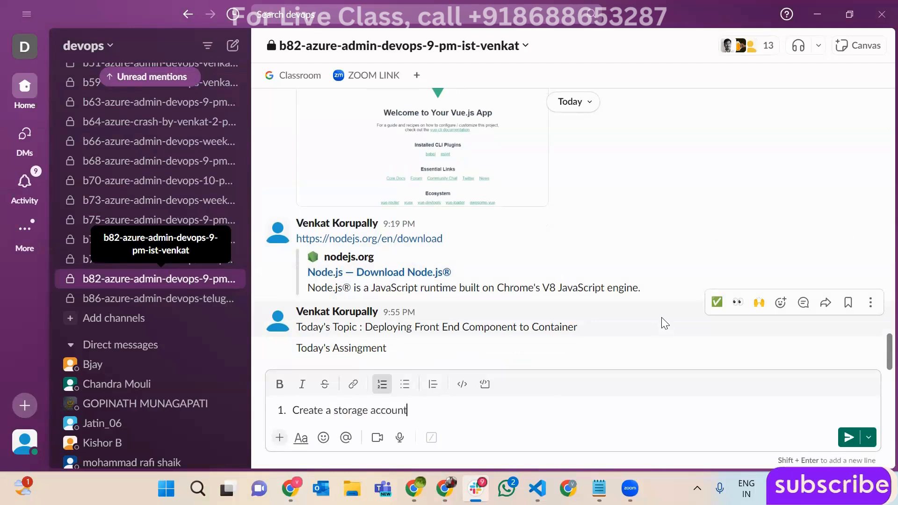
pyautogui.press('Return')
# - Post the second assignment item, "2. Enable static website"
pyautogui.write('2. ')
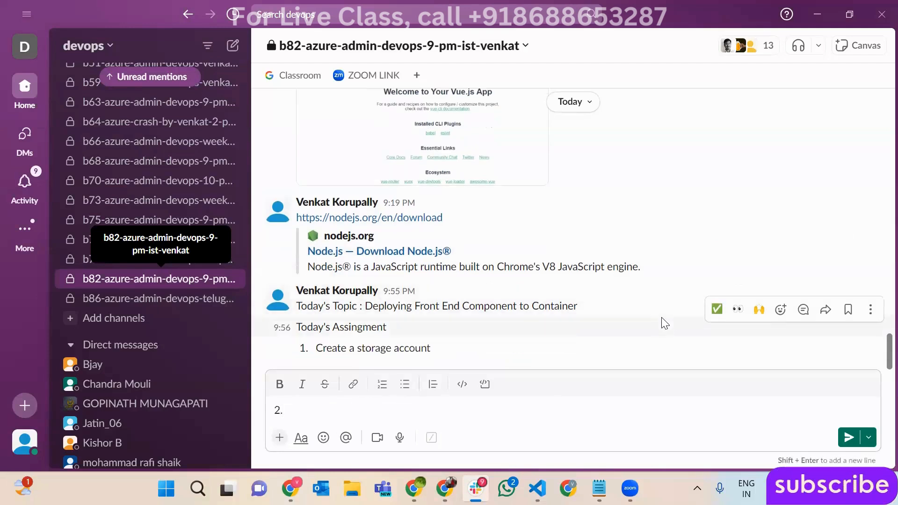
pyautogui.write('Enable static website')
pyautogui.press('Return')
# - Post the third assignment item, "3. Deploy the given react project to the container"
pyautogui.write('3')
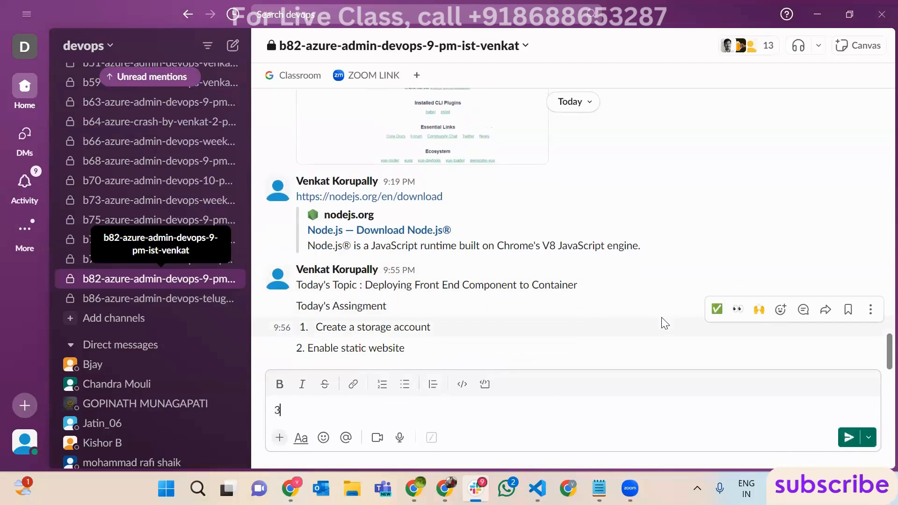
pyautogui.write('. Deploy the')
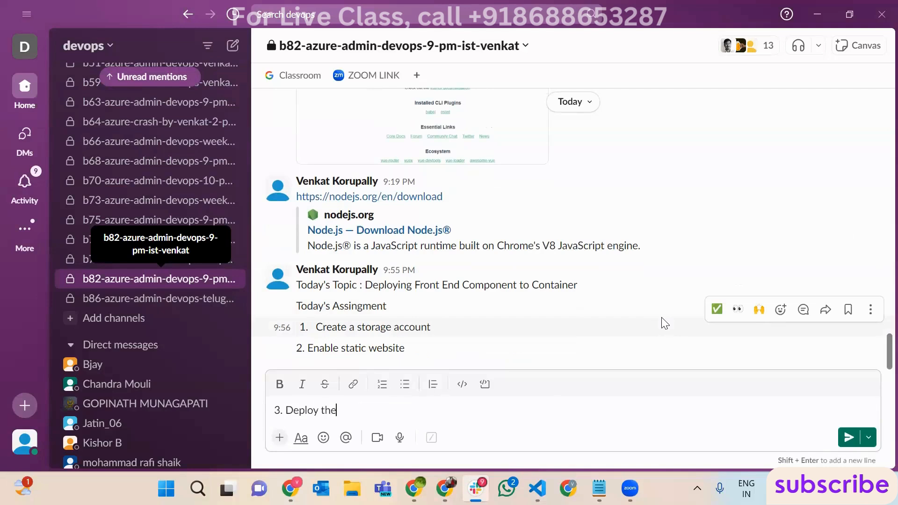
pyautogui.write(' given rea')
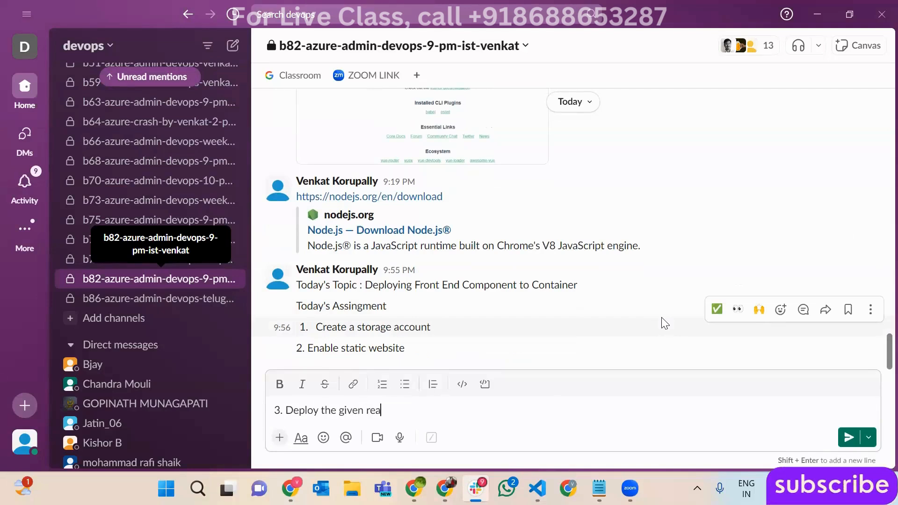
pyautogui.write('ct project to ')
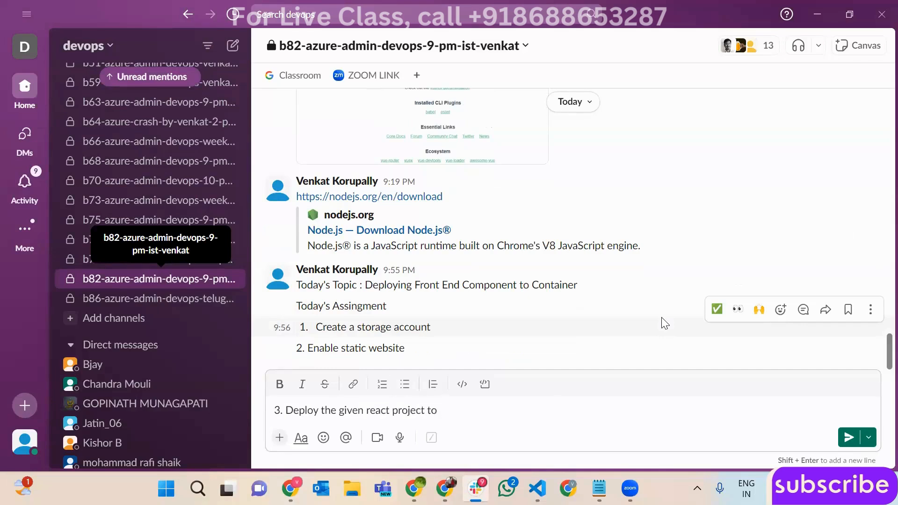
pyautogui.write('the contien')
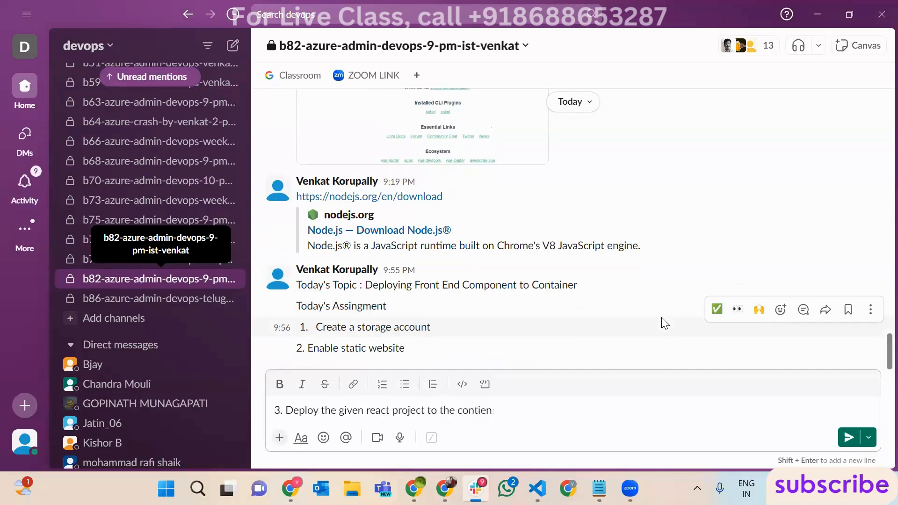
pyautogui.write('ainer')
pyautogui.press('Return')
# - Write the fourth assignment item, "4. Share the url here", as a new message in the channel
pyautogui.write('4.')
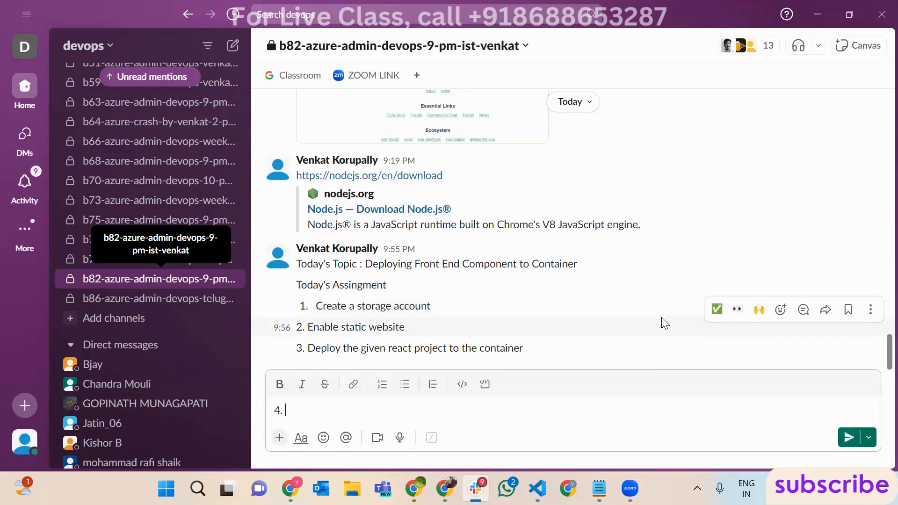
pyautogui.write(' Share the')
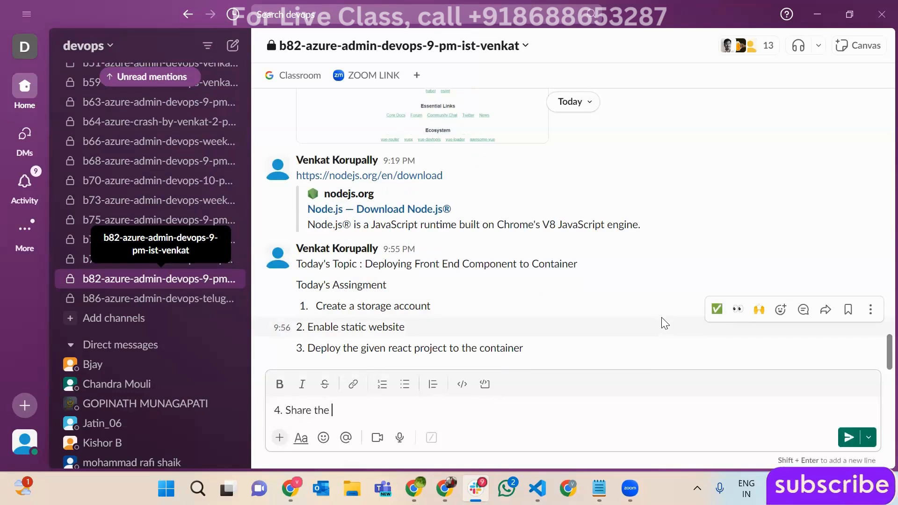
pyautogui.write('url here')
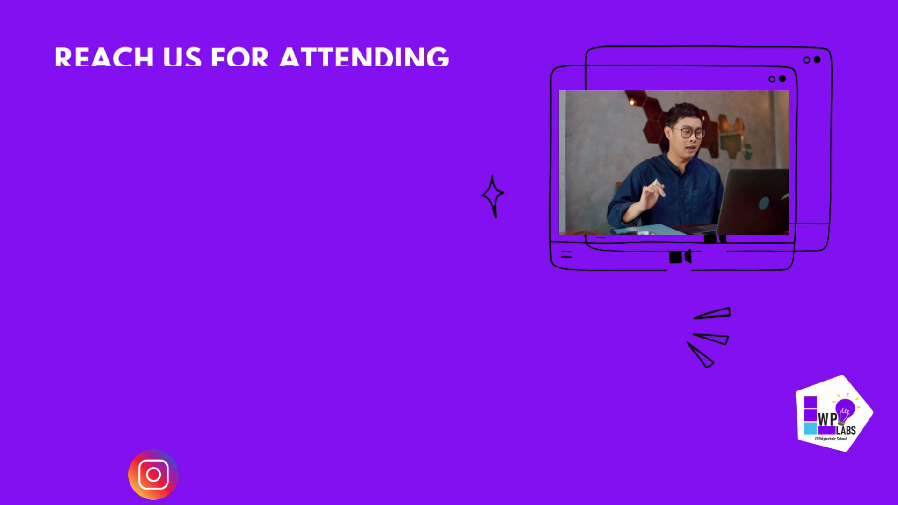